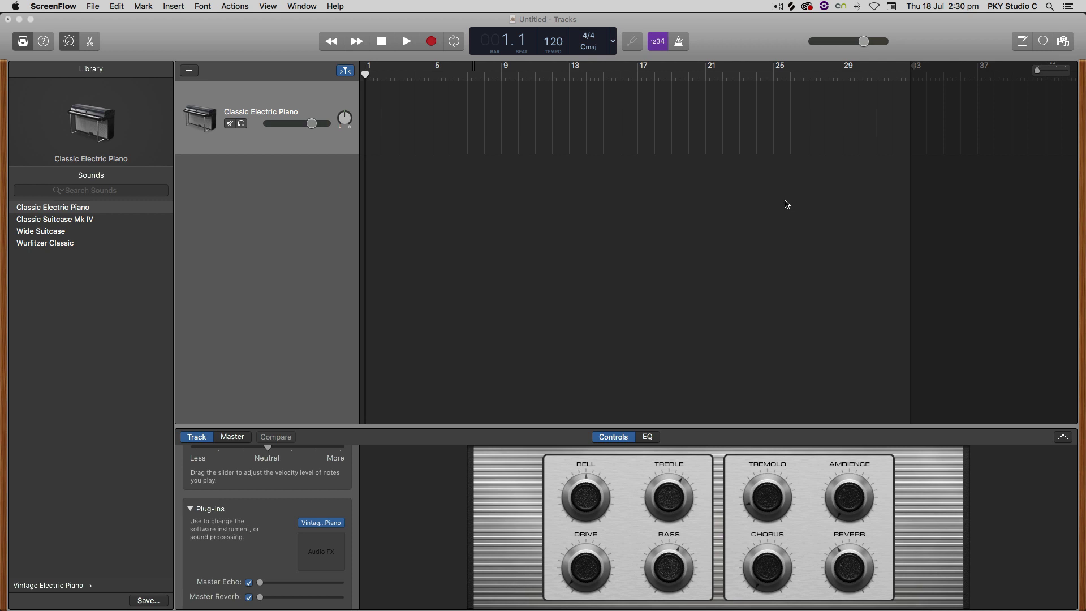
- Add an audio track for recording with a microphone through Input 1
{"action": "left_click", "coordinate": [231, 43]}
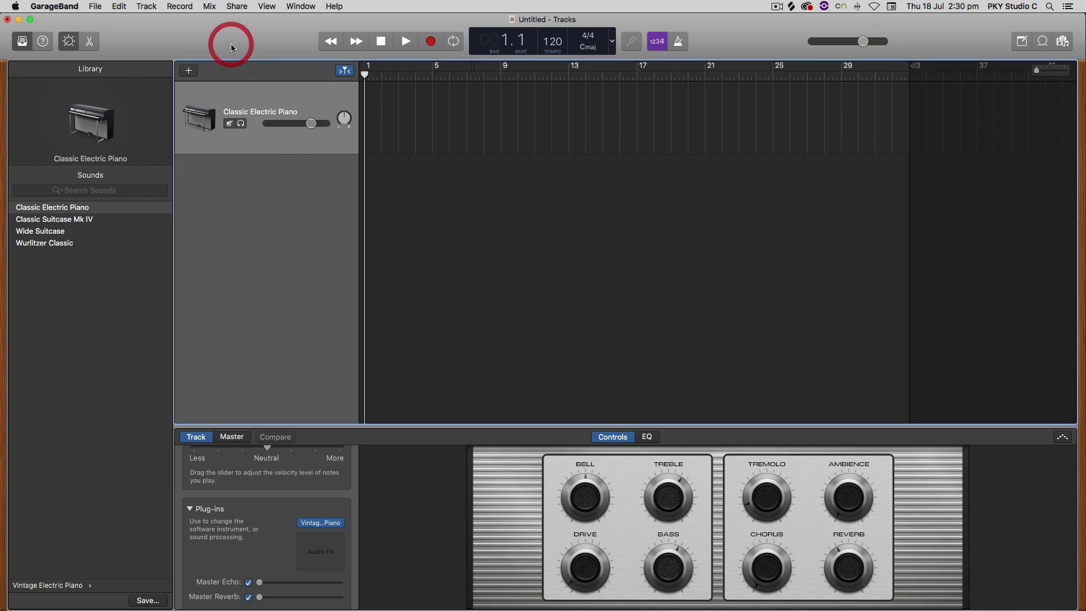
{"action": "left_click", "coordinate": [231, 43]}
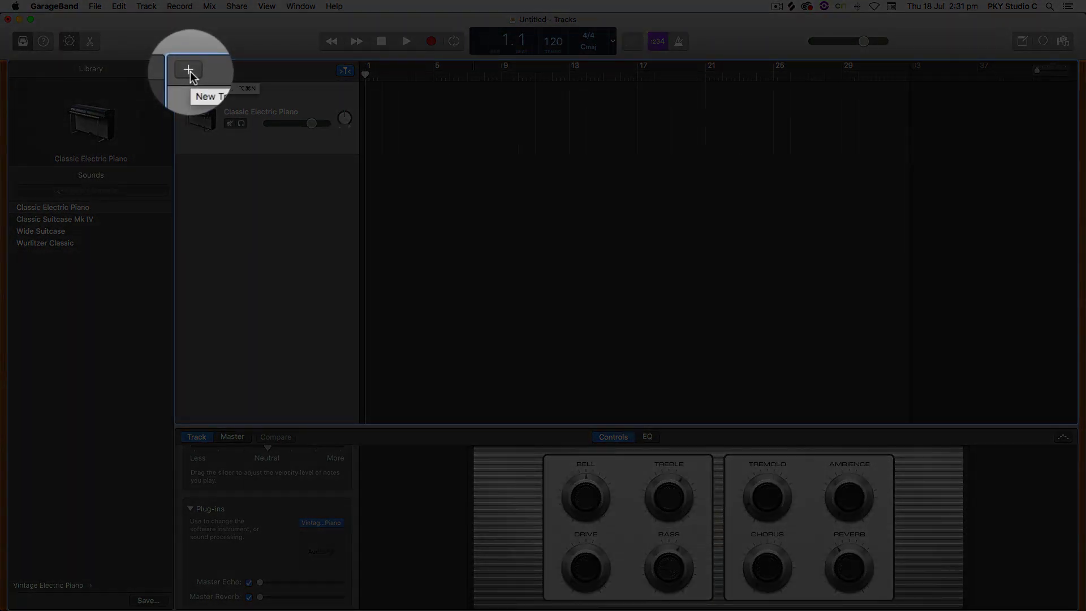
{"action": "left_click", "coordinate": [190, 71]}
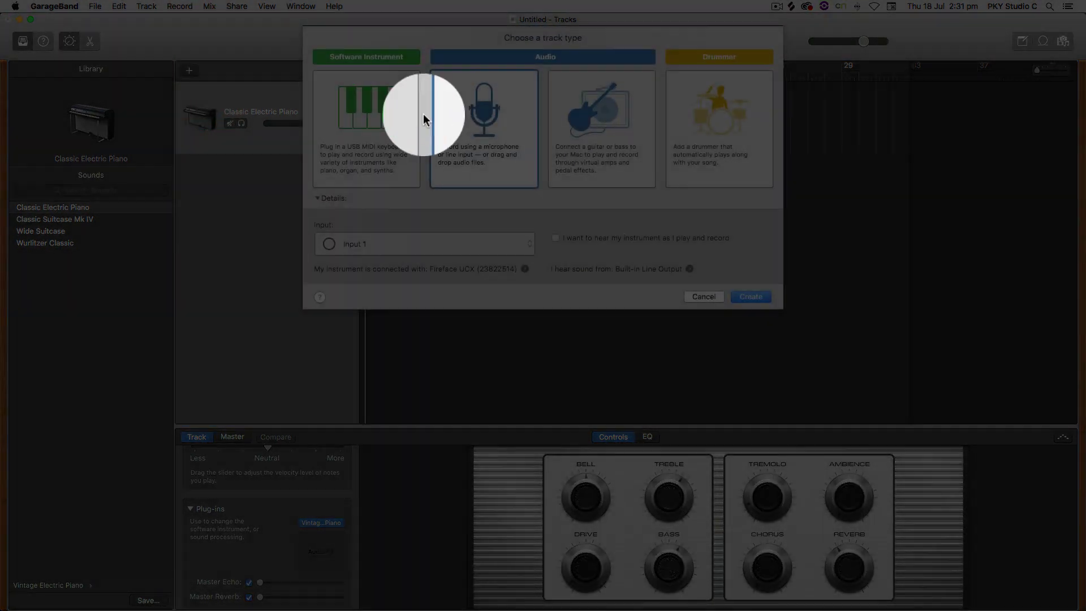
{"action": "left_click", "coordinate": [503, 122]}
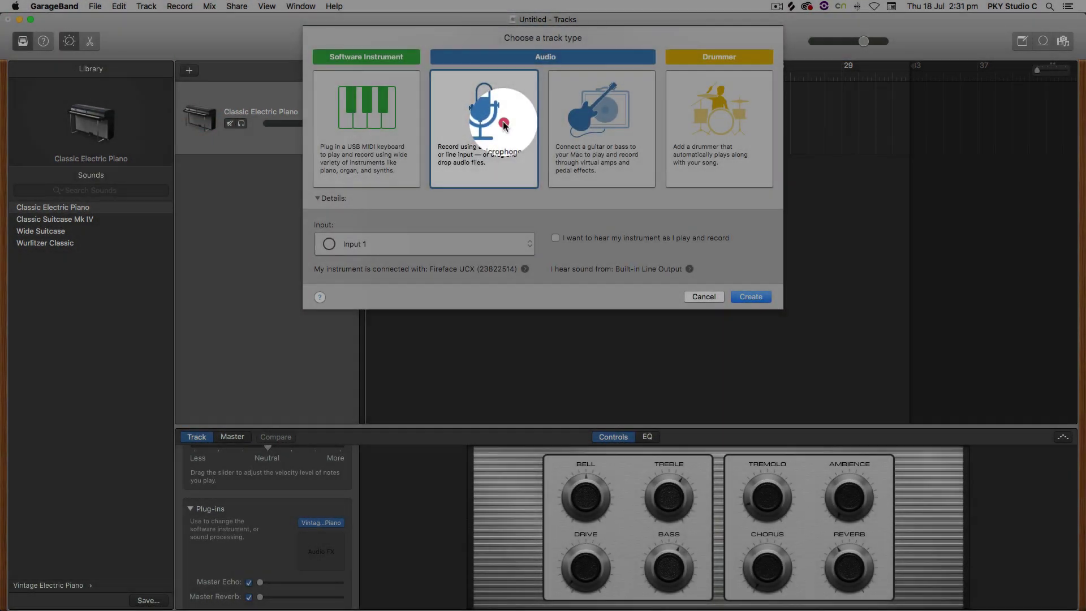
{"action": "left_click", "coordinate": [757, 298]}
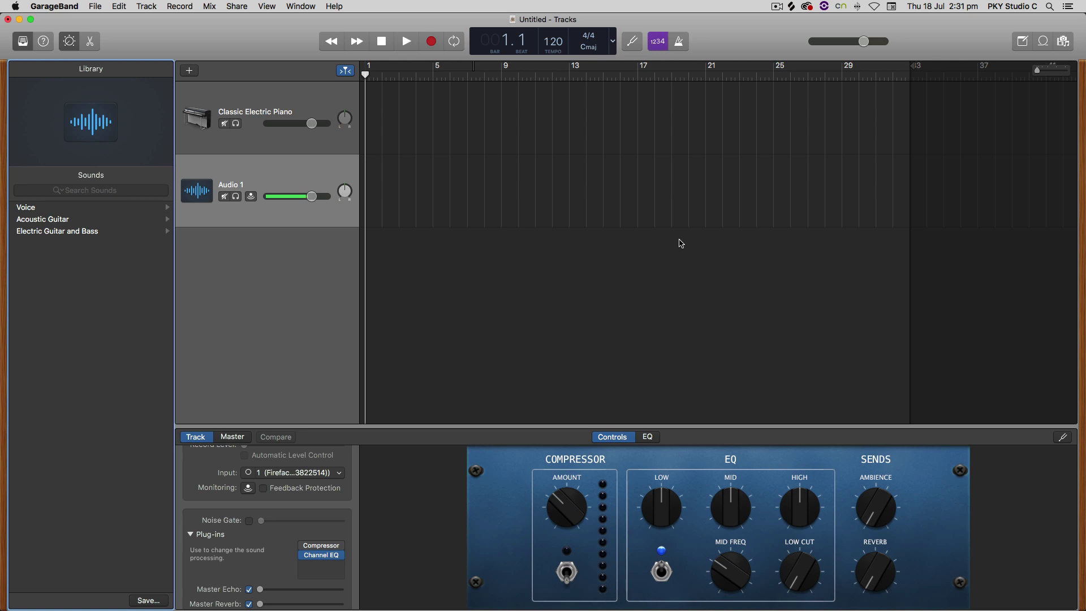
- Record a short vocal take on the Audio 1 track from bar 1 to about bar 4.3
{"action": "left_click", "coordinate": [314, 105]}
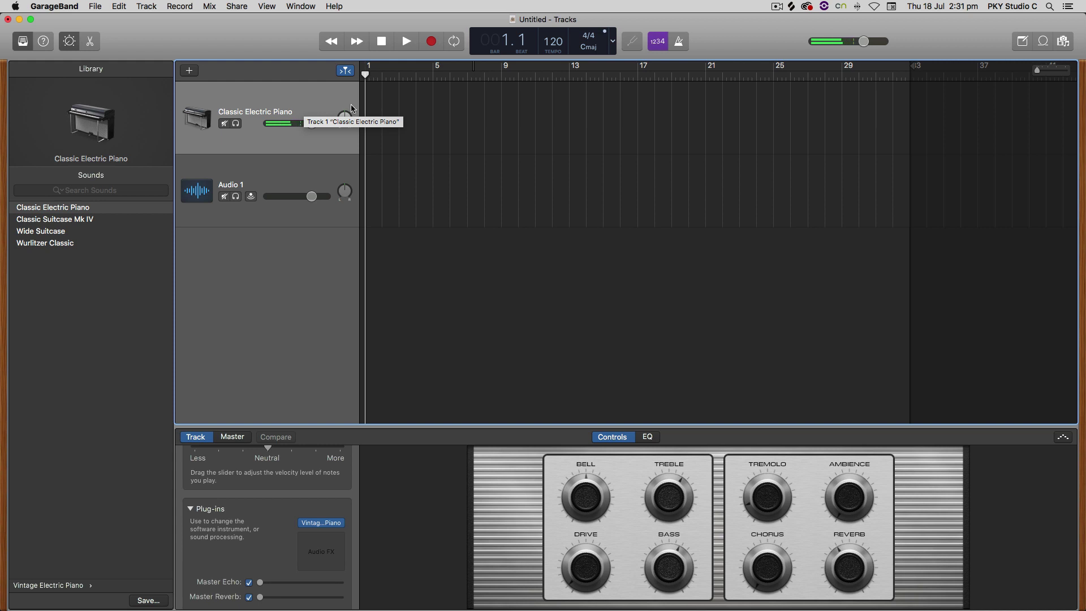
{"action": "left_click", "coordinate": [311, 178]}
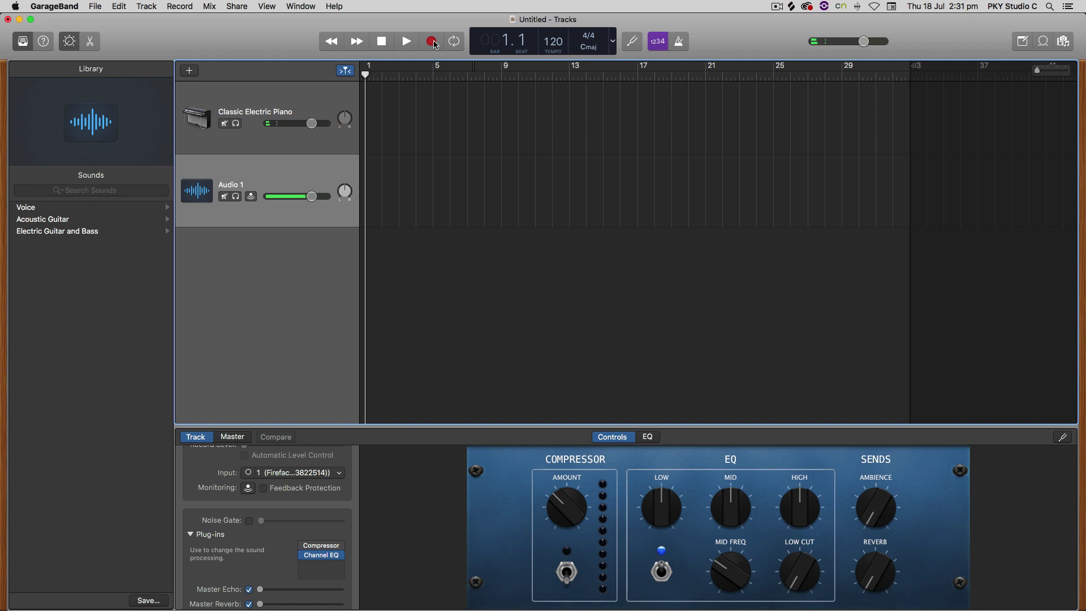
{"action": "left_click", "coordinate": [432, 43]}
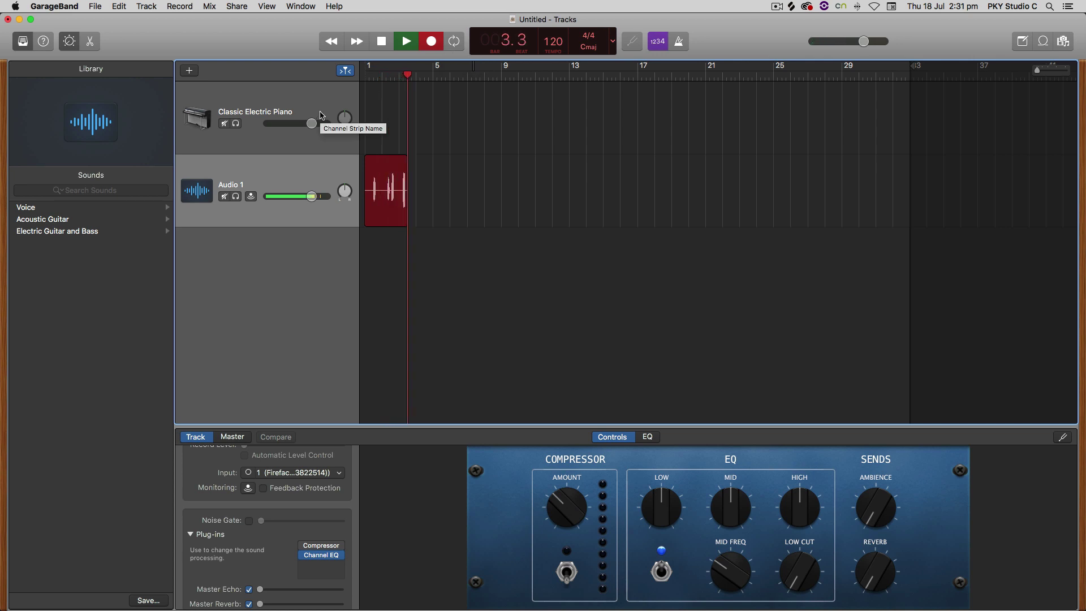
{"action": "left_click", "coordinate": [389, 45]}
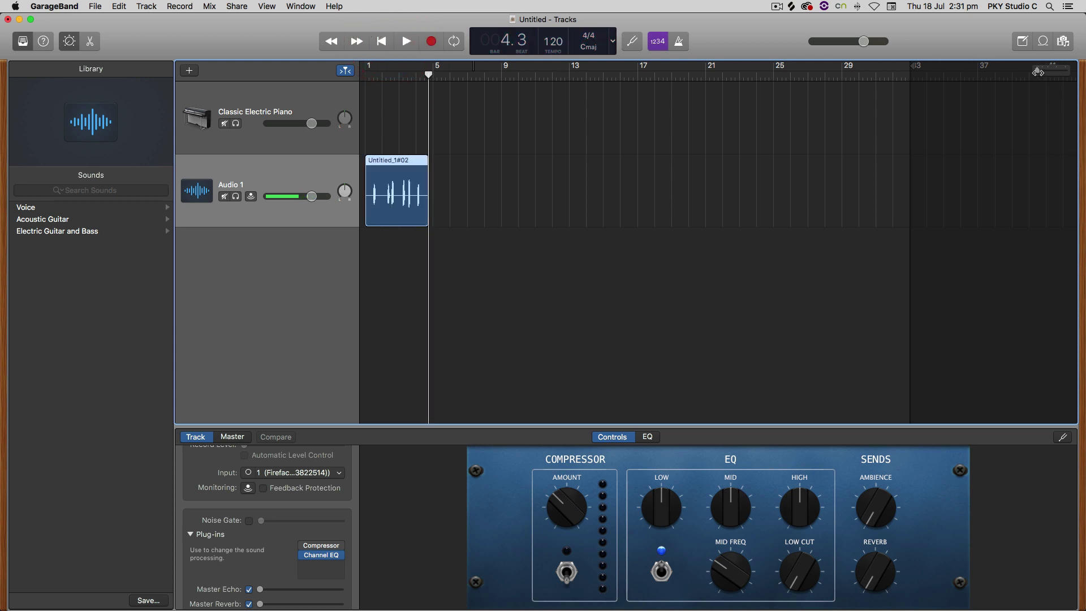
- Trim the start of the recorded region to just before the last vocal sound, shortly after bar 4
{"action": "left_click_drag", "start_coordinate": [1038, 72], "coordinate": [1044, 71]}
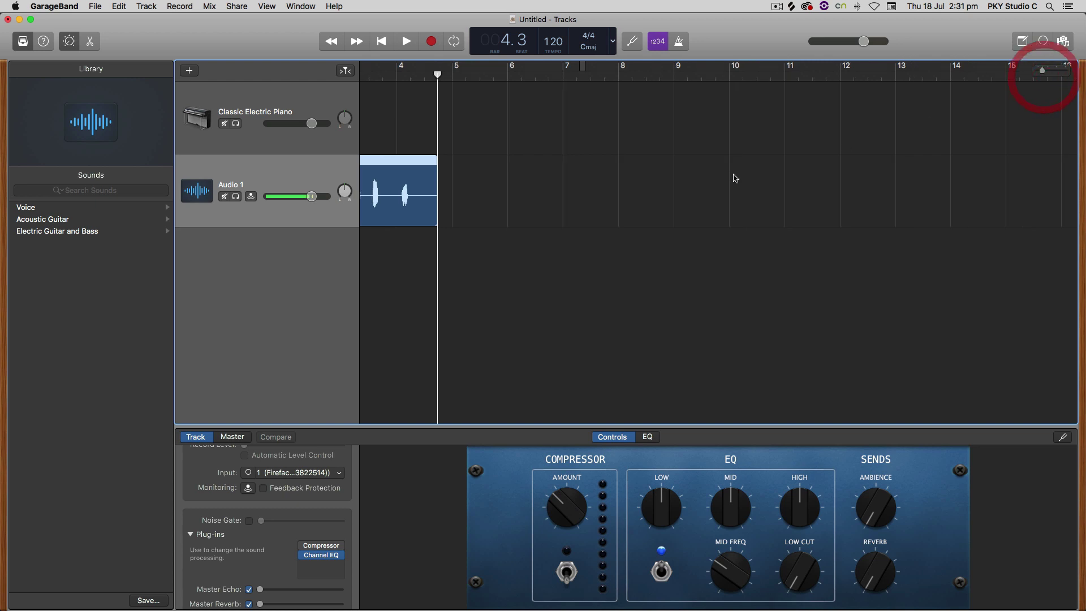
{"action": "scroll", "coordinate": [734, 178], "scroll_direction": "left", "scroll_amount": 5}
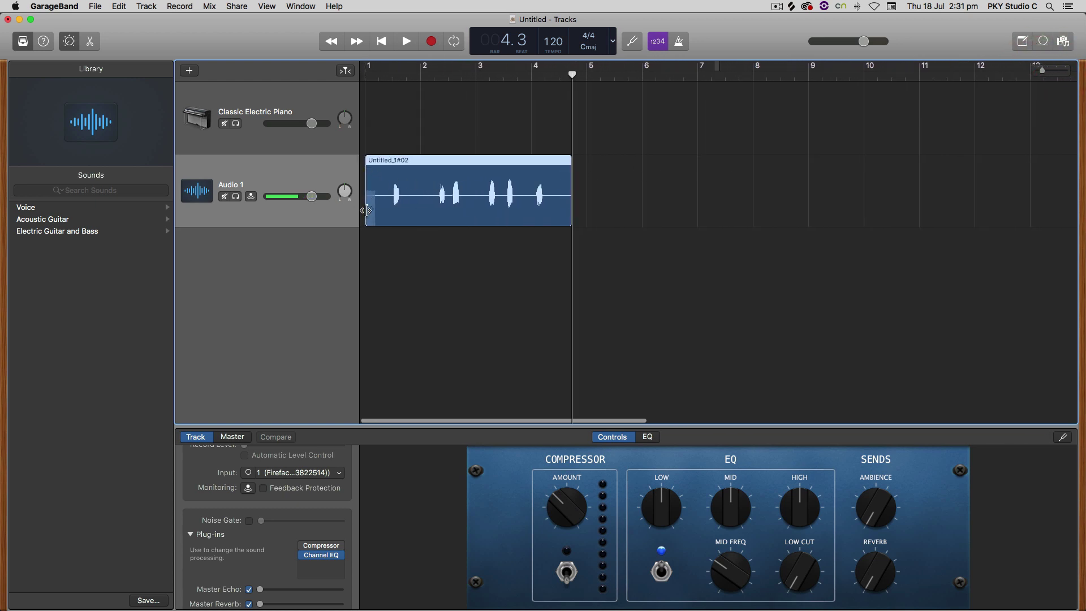
{"action": "left_click_drag", "start_coordinate": [366, 210], "coordinate": [540, 216]}
{"action": "left_click_drag", "start_coordinate": [1042, 70], "coordinate": [1047, 70]}
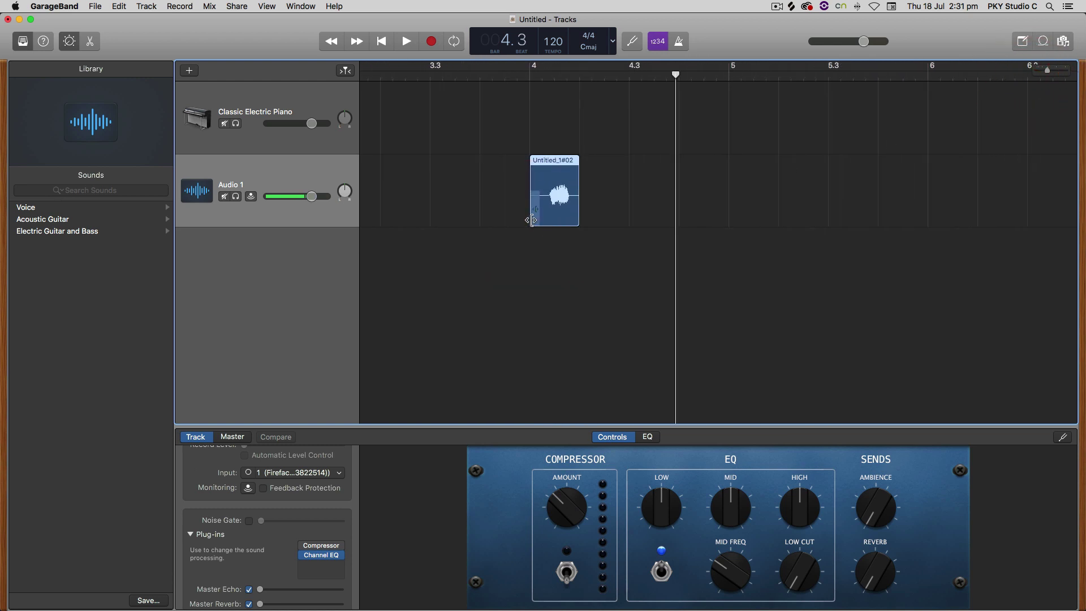
{"action": "left_click_drag", "start_coordinate": [531, 219], "coordinate": [548, 218]}
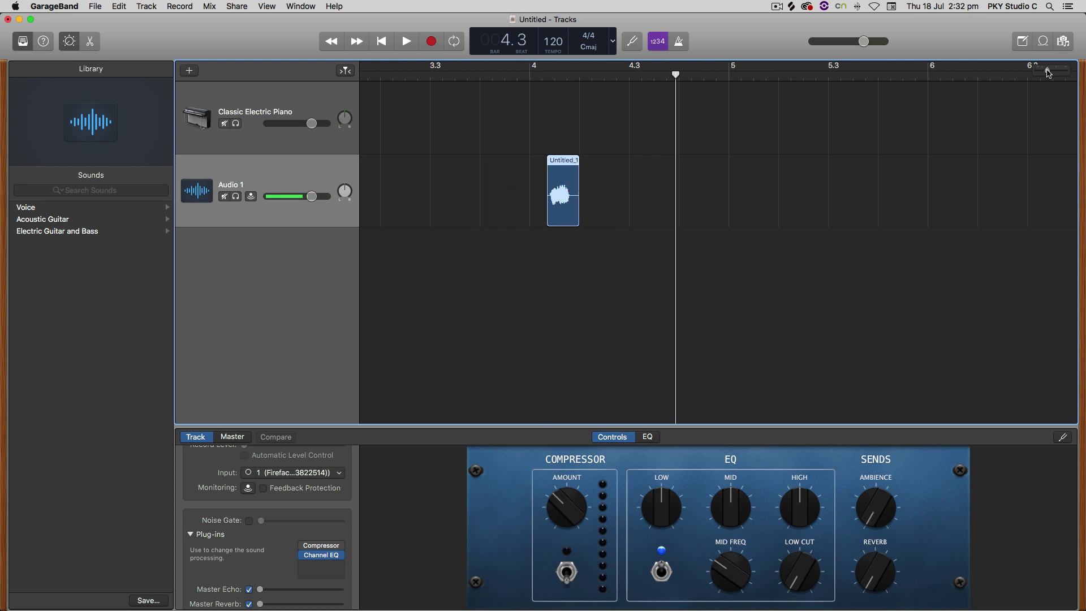
{"action": "left_click_drag", "start_coordinate": [1046, 70], "coordinate": [1052, 70]}
{"action": "left_click_drag", "start_coordinate": [547, 219], "coordinate": [556, 218]}
- Play back the trimmed vocal region on the Audio 1 track, then stop
{"action": "left_click", "coordinate": [537, 116]}
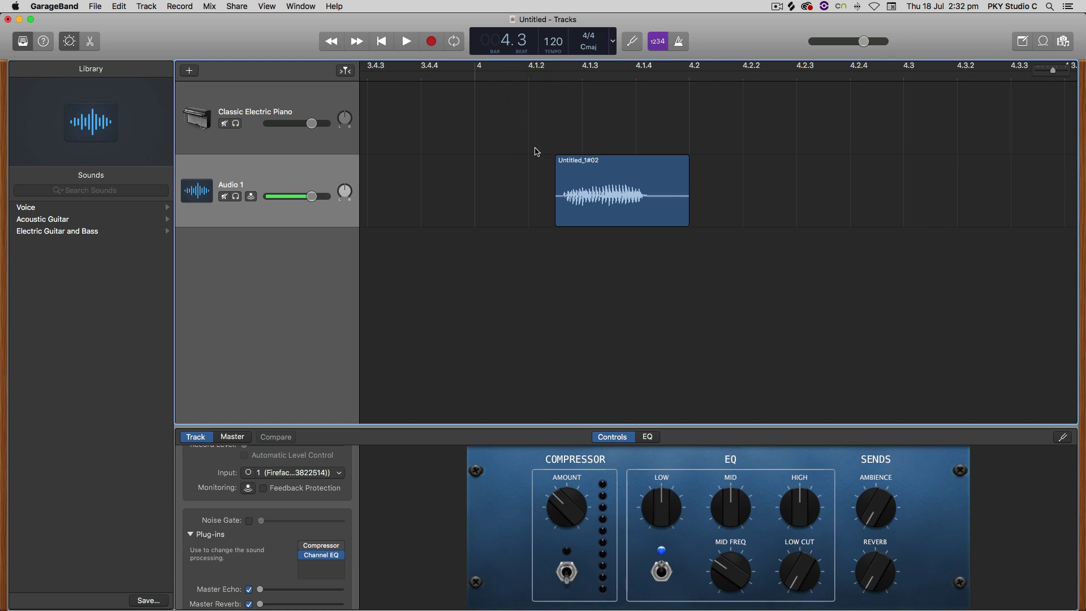
{"action": "left_click", "coordinate": [588, 167]}
{"action": "left_click", "coordinate": [406, 41]}
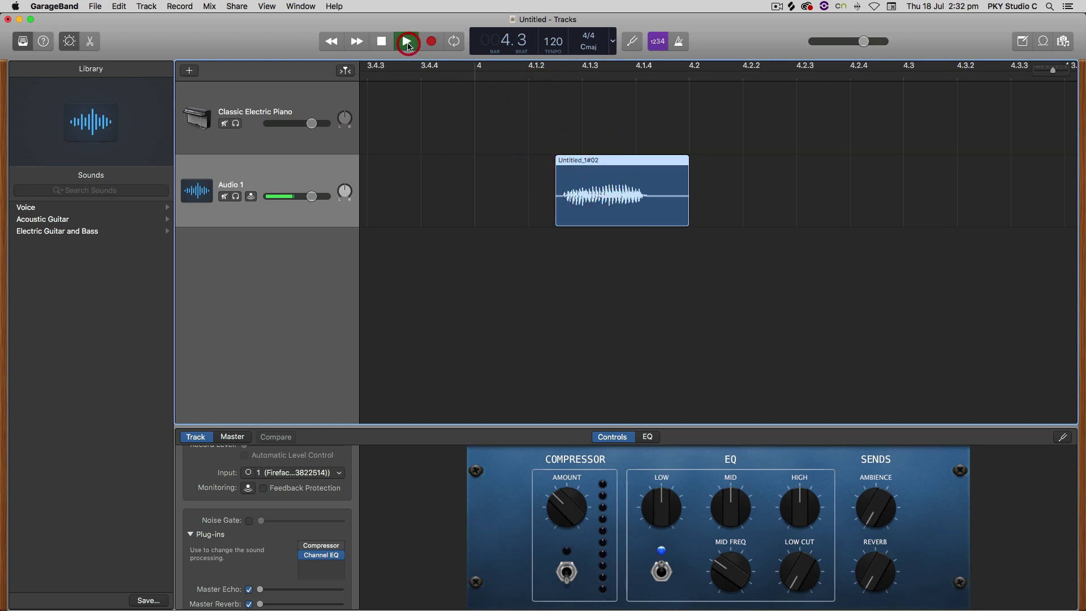
{"action": "left_click", "coordinate": [381, 41]}
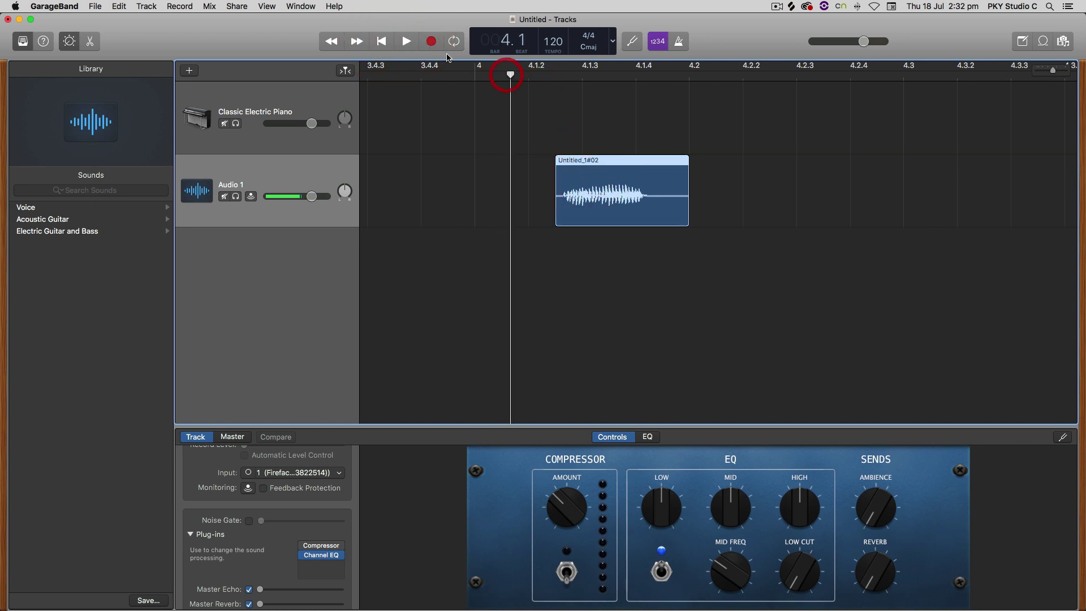
{"action": "left_click", "coordinate": [399, 42]}
{"action": "left_click", "coordinate": [381, 41]}
- Set a cycle area spanning exactly the trimmed vocal region, ending at 4.2
{"action": "left_click", "coordinate": [303, 103]}
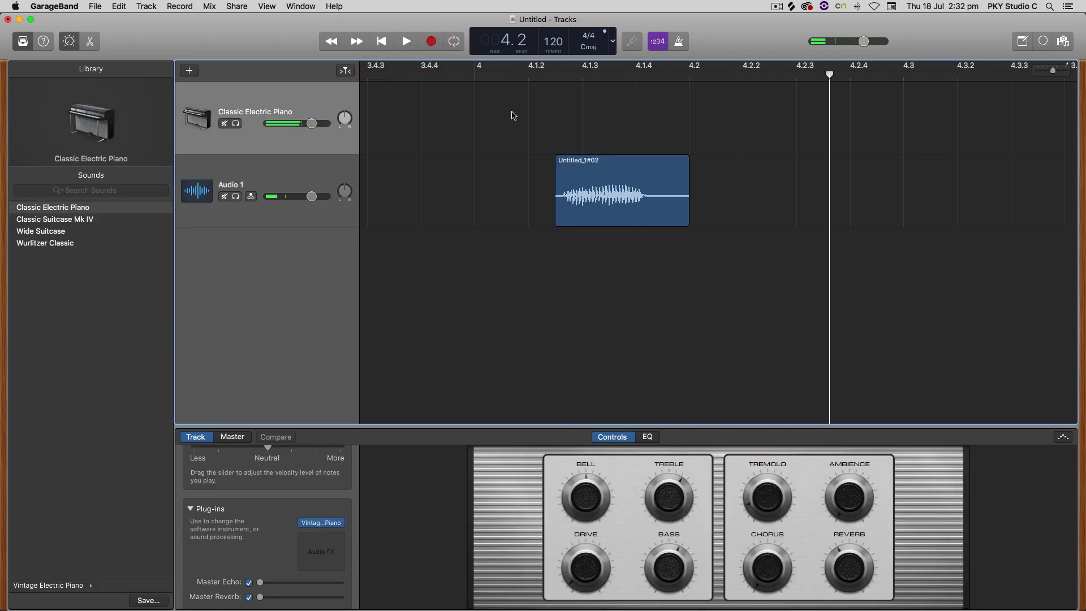
{"action": "left_click", "coordinate": [546, 74]}
{"action": "left_click", "coordinate": [614, 164]}
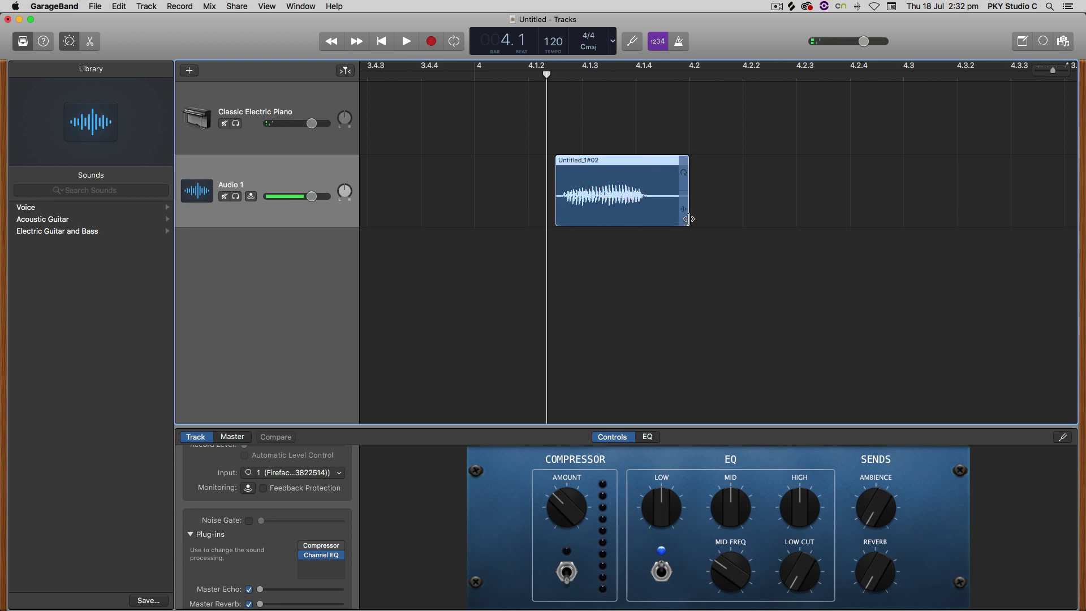
{"action": "left_click", "coordinate": [619, 162]}
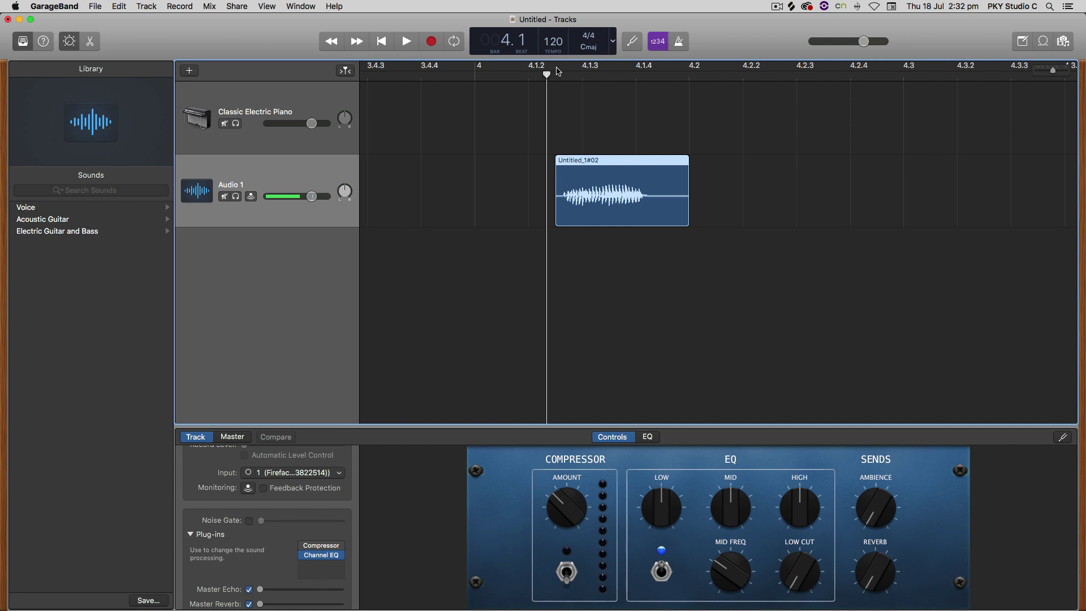
{"action": "left_click_drag", "start_coordinate": [557, 70], "coordinate": [687, 69]}
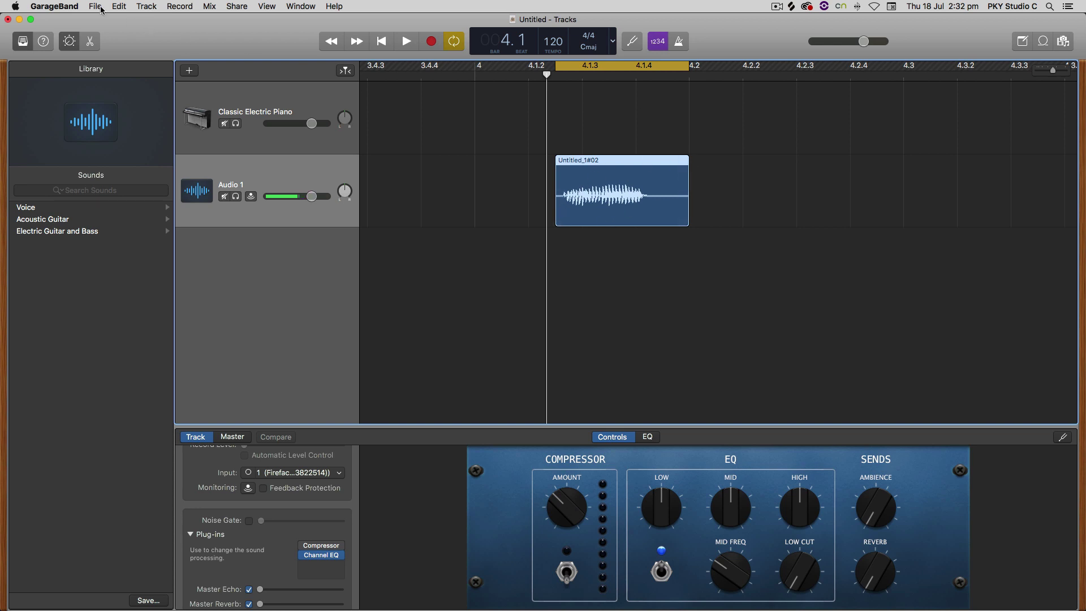
- Start exporting the song to disk on the Desktop, naming the file bap
{"action": "left_click", "coordinate": [231, 8]}
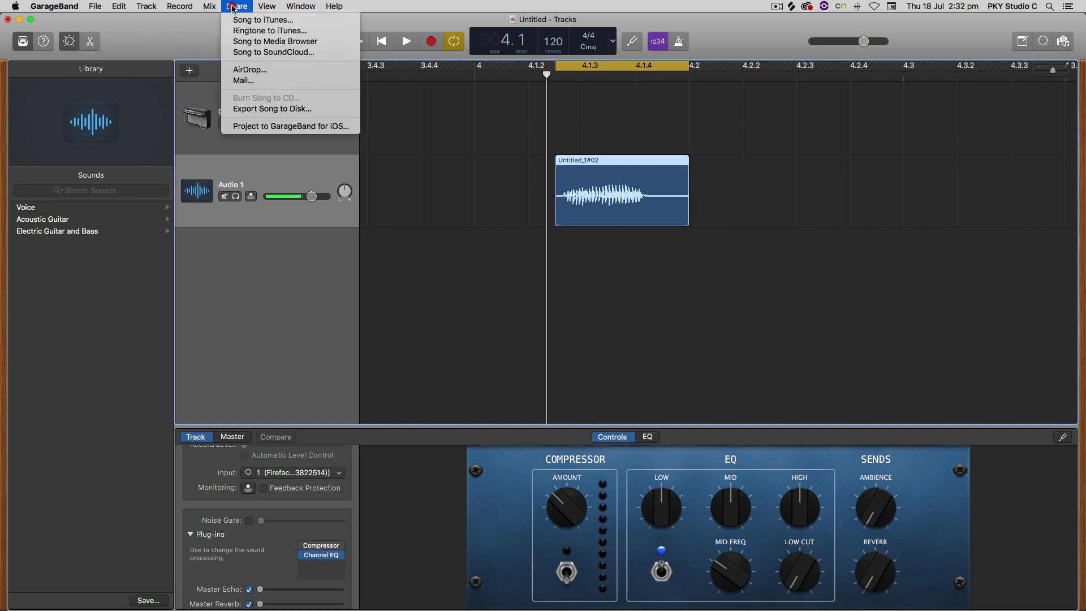
{"action": "left_click", "coordinate": [260, 109]}
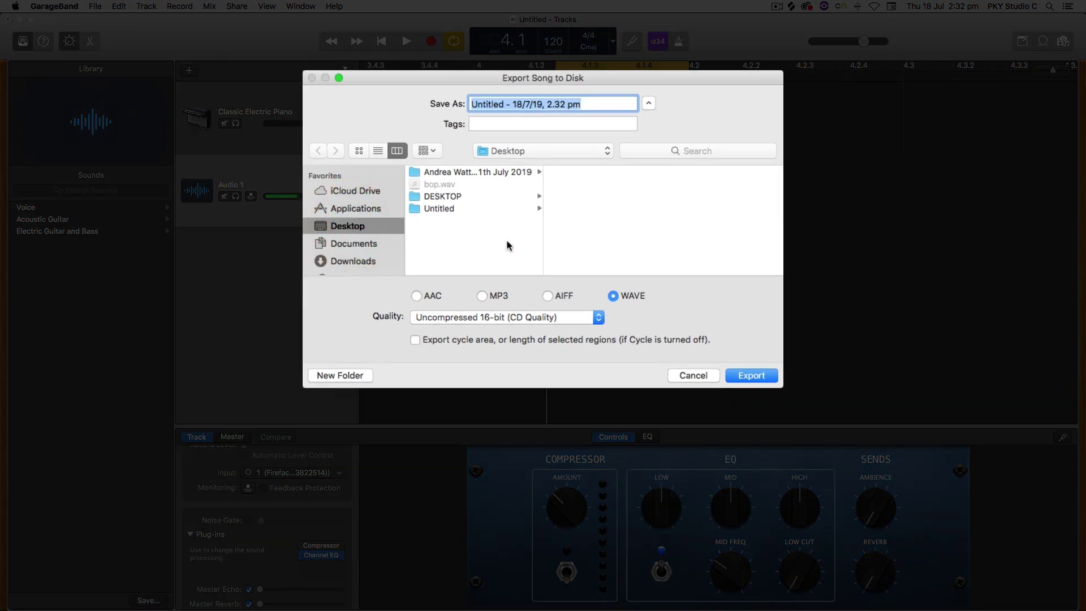
{"action": "left_click", "coordinate": [434, 185]}
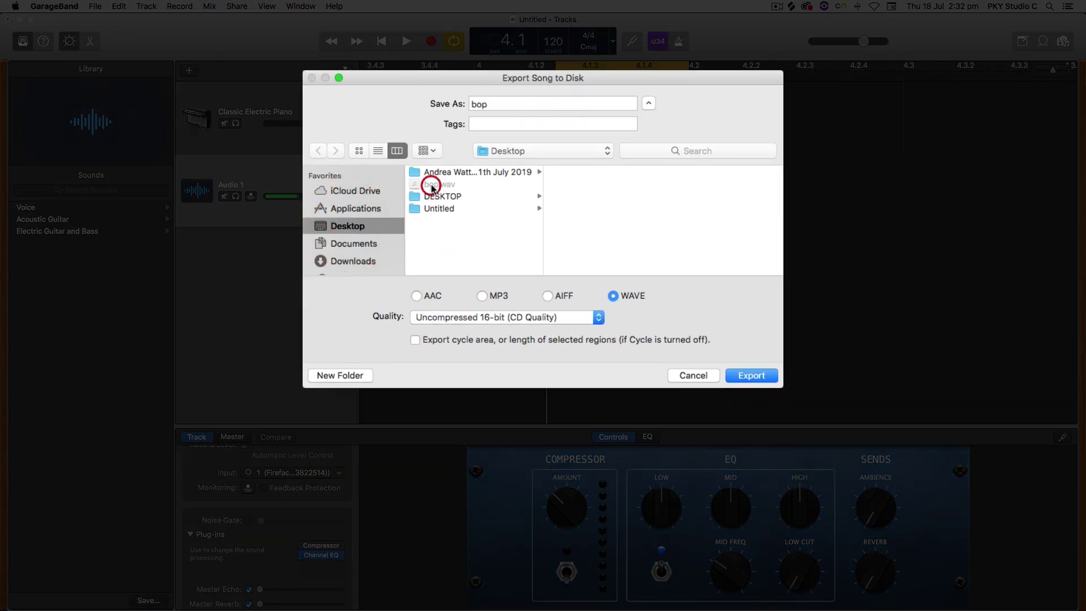
{"action": "left_click", "coordinate": [479, 104]}
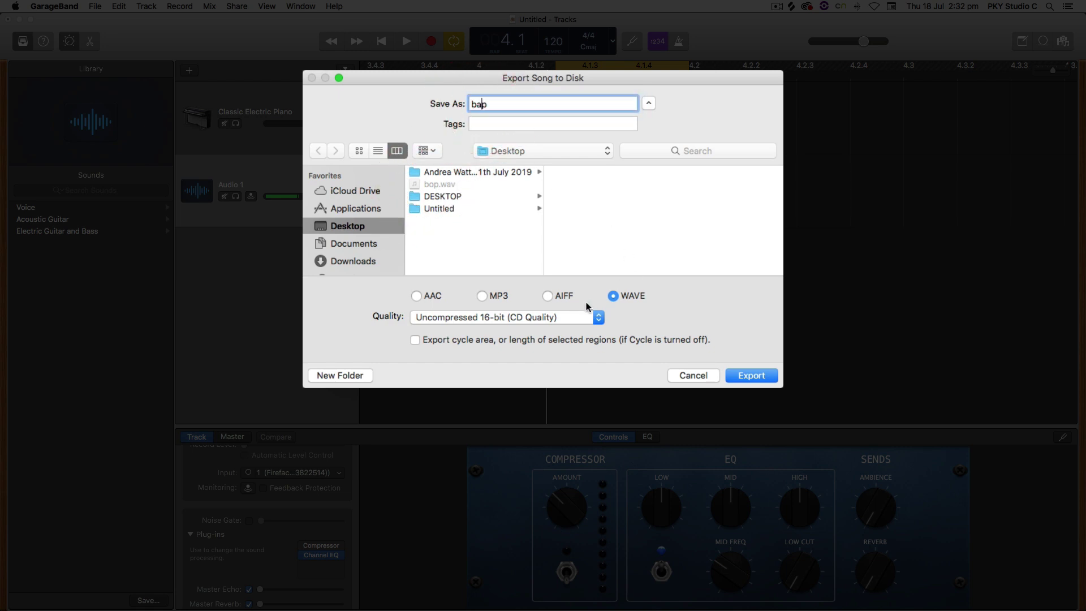
- Export only the cycle area as an uncompressed 16-bit WAVE, and check for the exported file on the desktop
{"action": "left_click", "coordinate": [543, 319]}
{"action": "left_click", "coordinate": [501, 306]}
{"action": "left_click", "coordinate": [416, 341]}
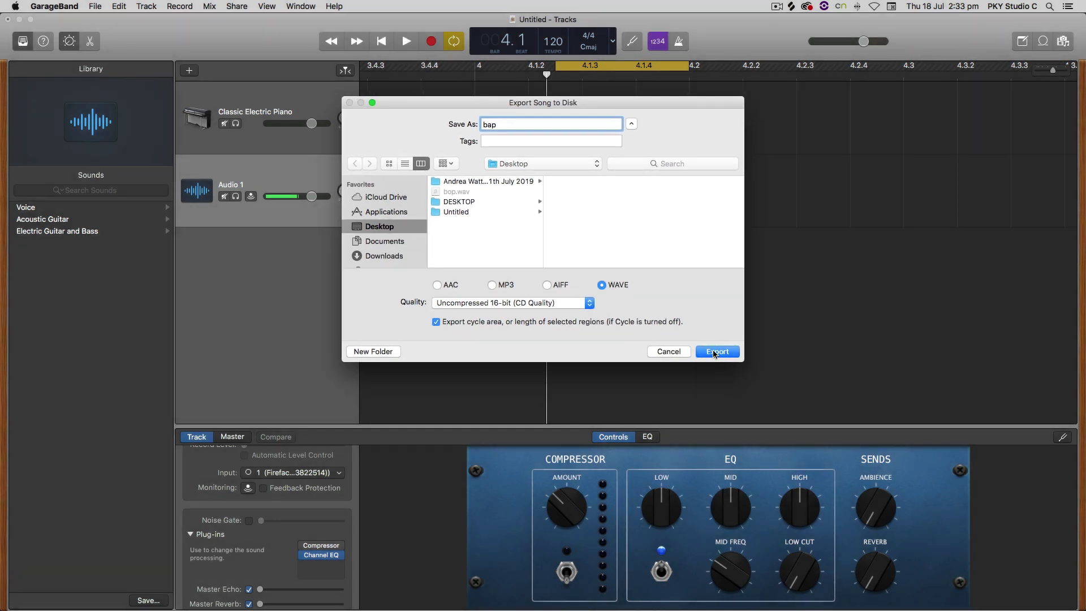
{"action": "left_click", "coordinate": [713, 351]}
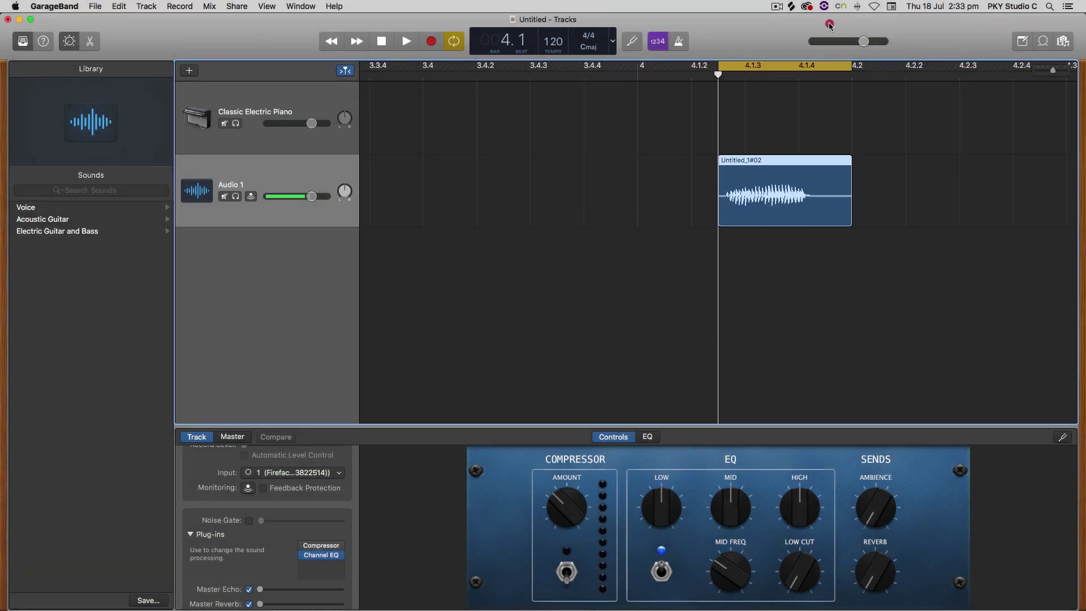
{"action": "left_click_drag", "start_coordinate": [820, 35], "coordinate": [668, 35]}
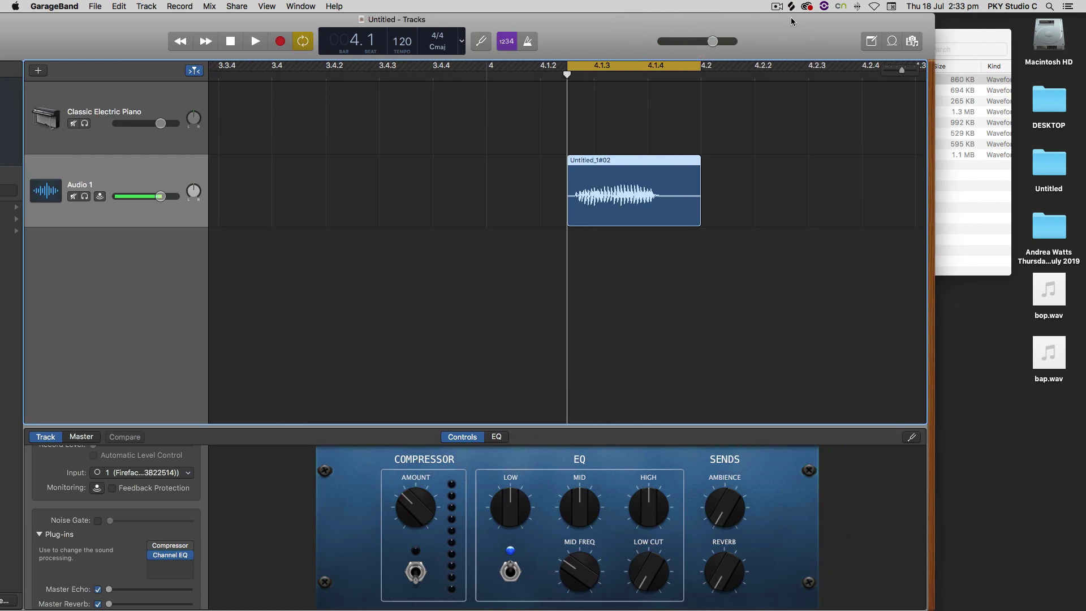
{"action": "left_click_drag", "start_coordinate": [791, 21], "coordinate": [915, 23]}
- Move the vocal region to the start of the timeline at bar 1, and mute the Audio 1 track
{"action": "left_click_drag", "start_coordinate": [743, 162], "coordinate": [412, 158]}
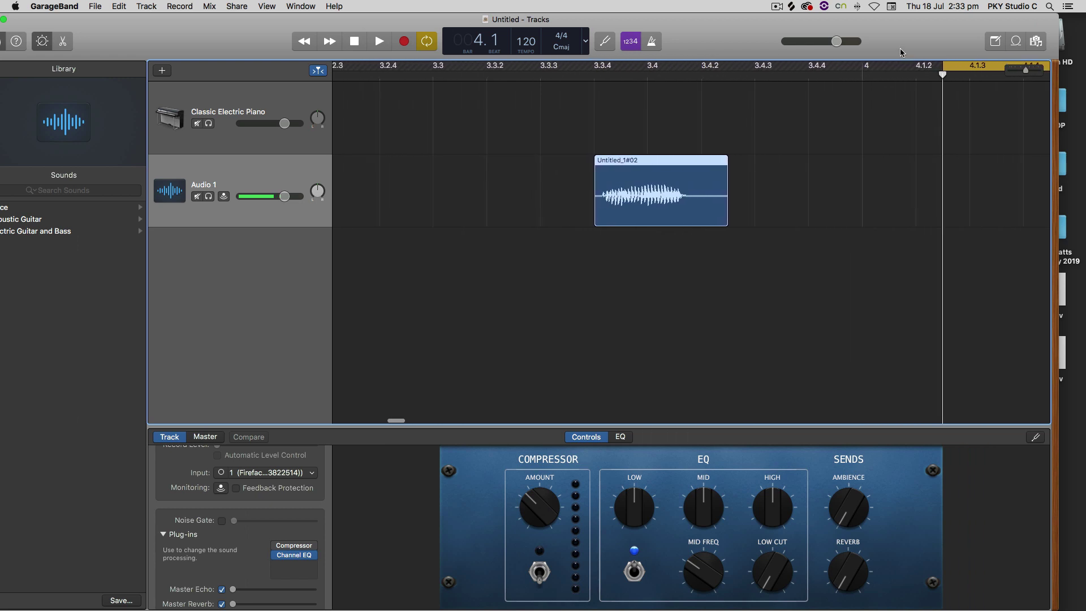
{"action": "mouse_move", "coordinate": [1027, 72]}
{"action": "left_mouse_down"}
{"action": "mouse_move", "coordinate": [1007, 71]}
{"action": "mouse_move", "coordinate": [1018, 71]}
{"action": "left_mouse_up"}
{"action": "scroll", "coordinate": [693, 177], "scroll_direction": "left", "scroll_amount": 3}
{"action": "left_click_drag", "start_coordinate": [720, 164], "coordinate": [249, 196]}
{"action": "left_click", "coordinate": [197, 196]}
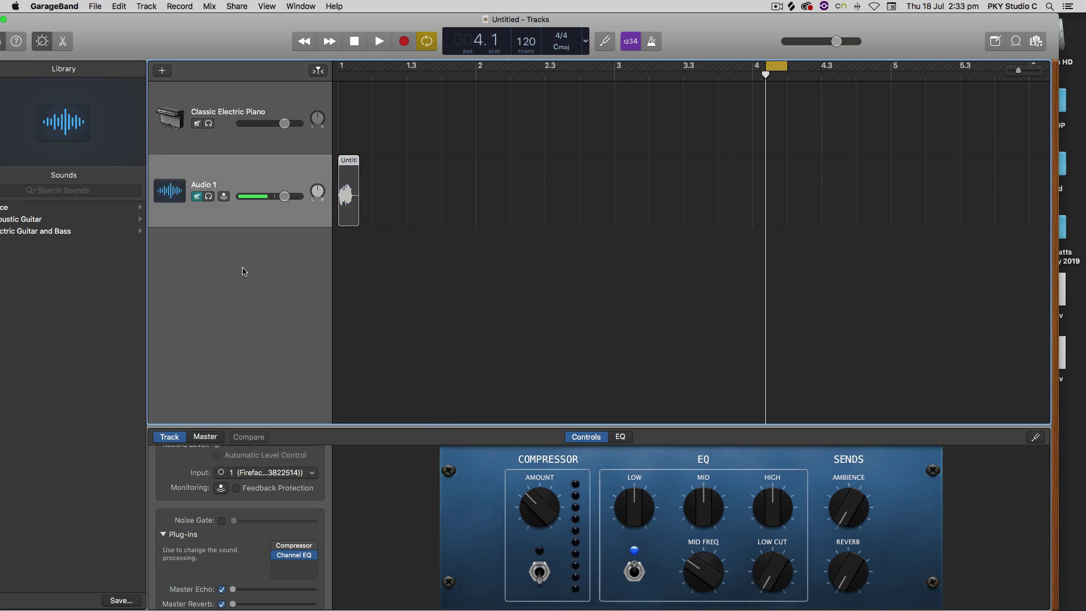
- Add a new software instrument track below Audio 1
{"action": "left_click", "coordinate": [161, 72]}
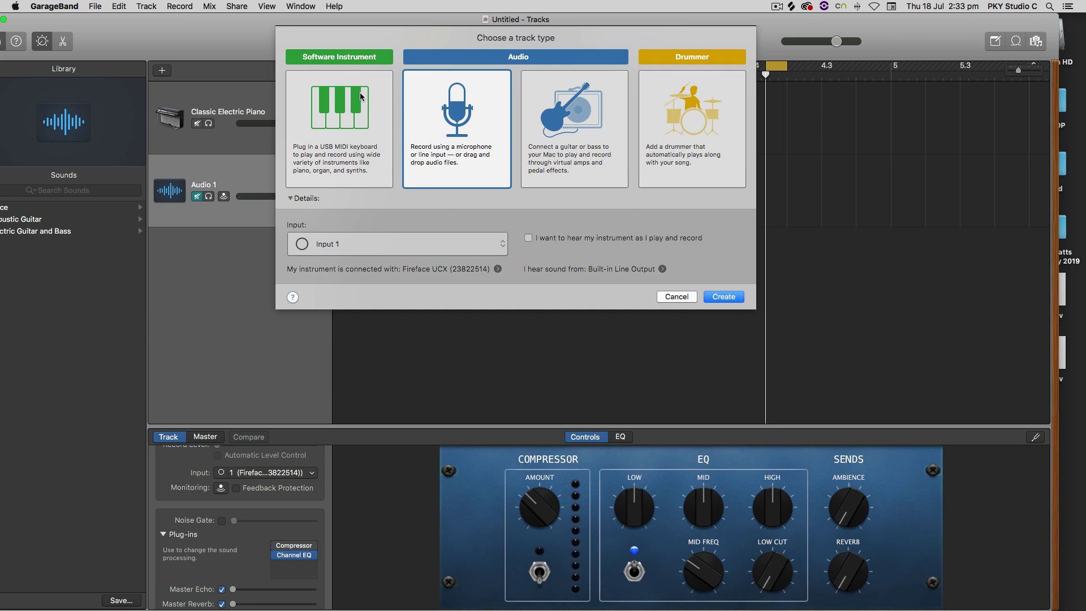
{"action": "left_click", "coordinate": [308, 74]}
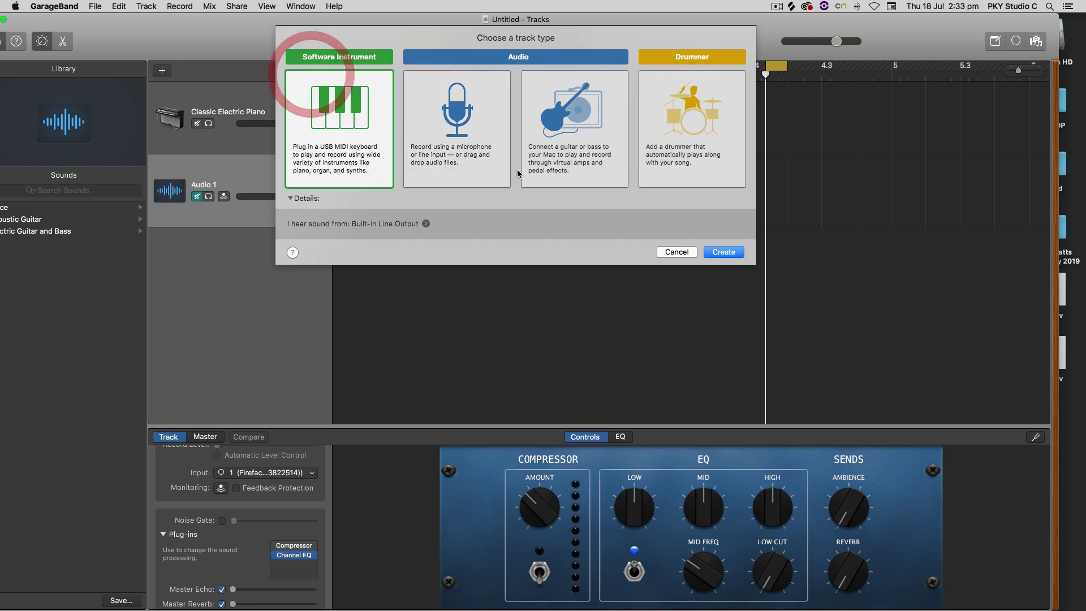
{"action": "left_click", "coordinate": [732, 251]}
- Switch the window to full screen, and hide the Smart Controls with the new Classic Electric Piano track selected
{"action": "left_click_drag", "start_coordinate": [230, 31], "coordinate": [257, 31]}
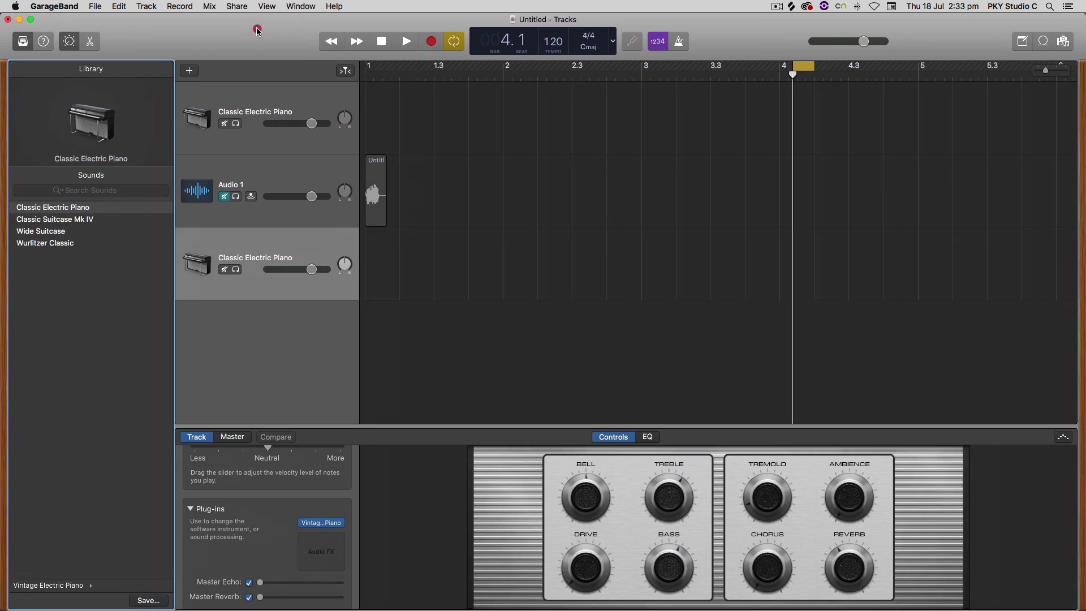
{"action": "left_click", "coordinate": [31, 19]}
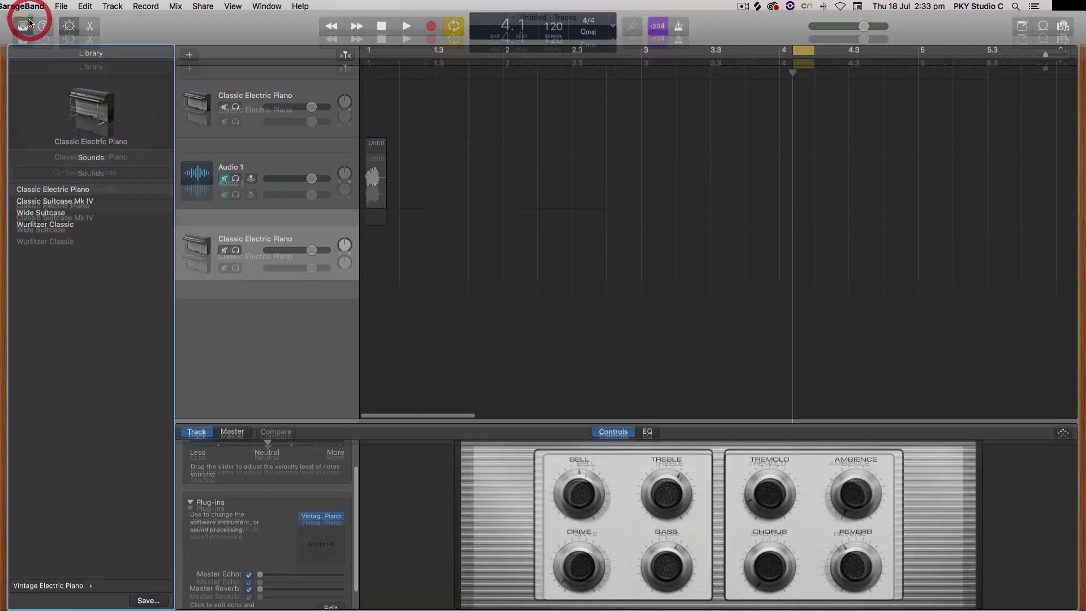
{"action": "left_click", "coordinate": [294, 228]}
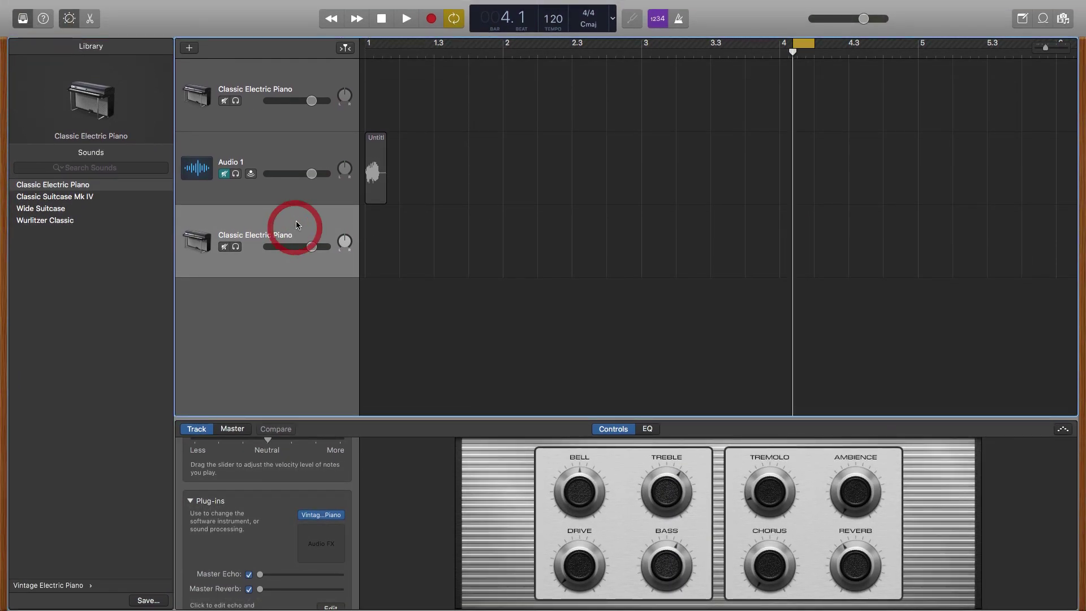
{"action": "left_click", "coordinate": [69, 18]}
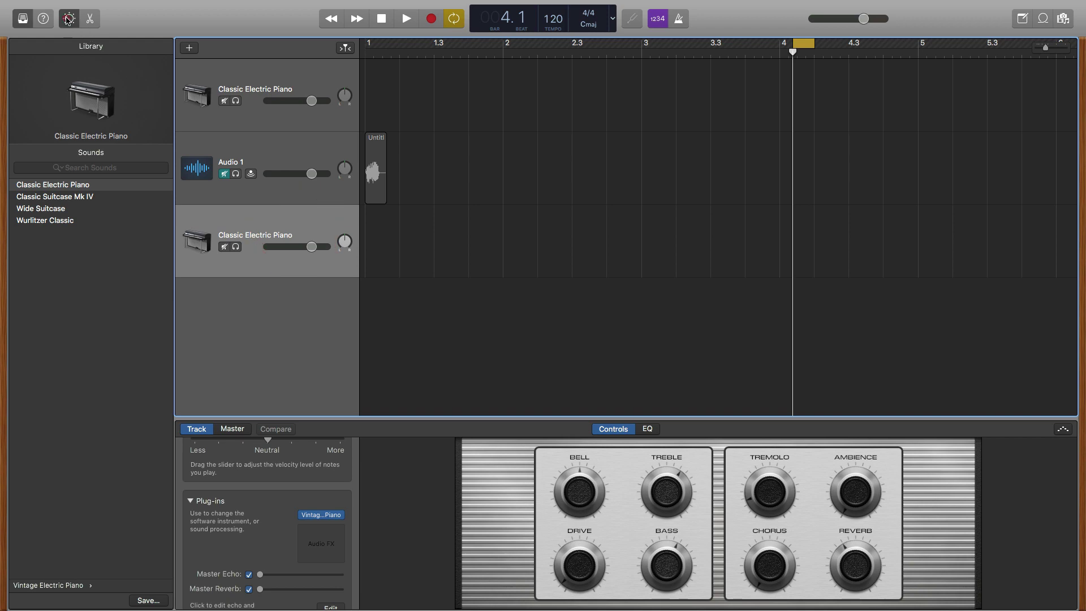
- Hide the Library, show the Smart Controls for the lower Classic Electric Piano track, and enlarge the Smart Controls area
{"action": "left_click", "coordinate": [22, 19]}
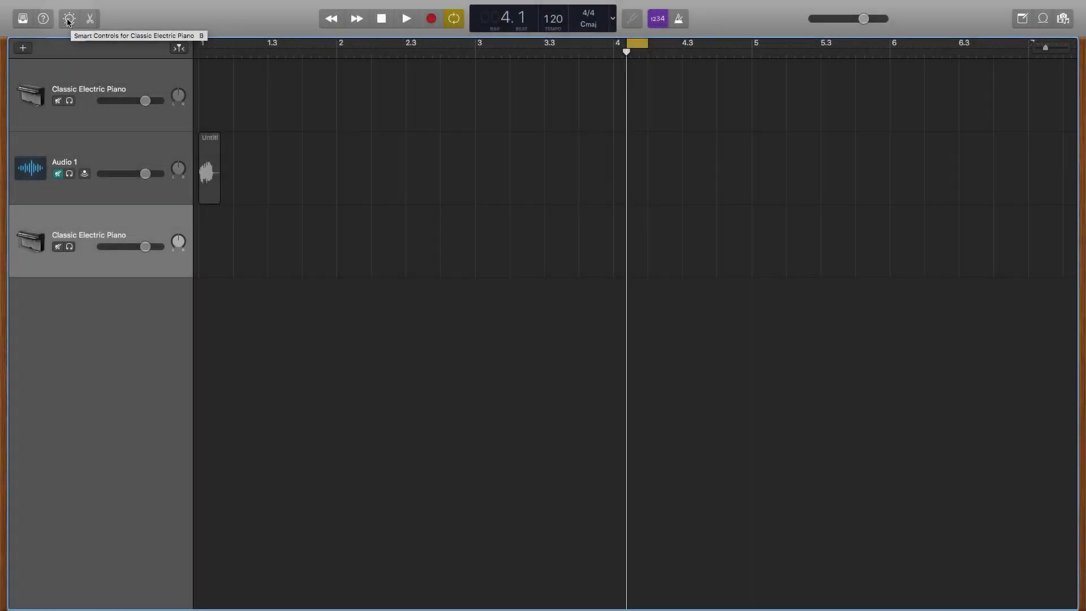
{"action": "left_click", "coordinate": [68, 21]}
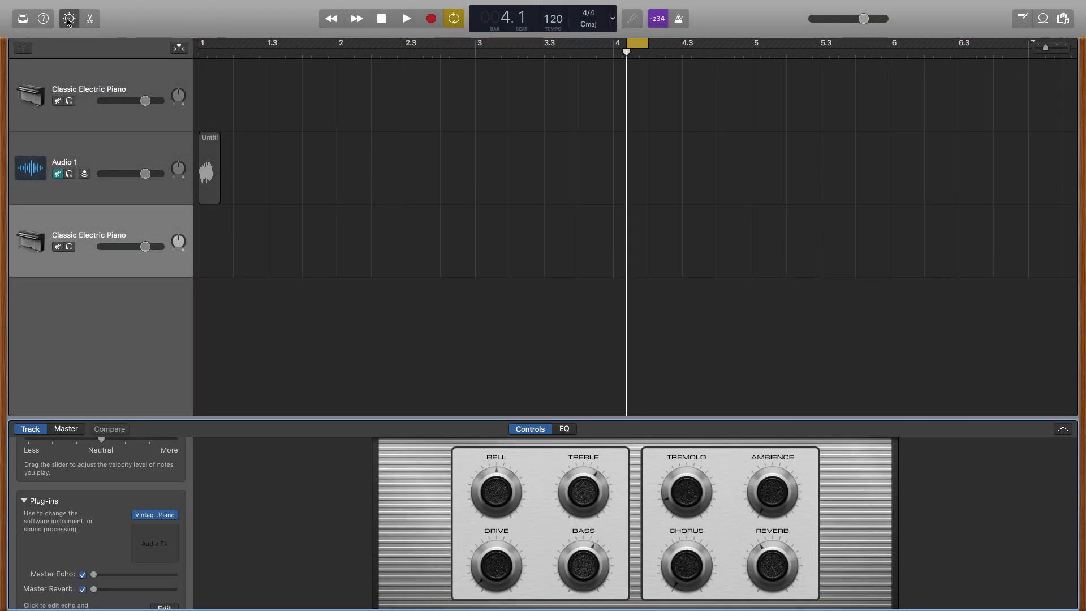
{"action": "left_click", "coordinate": [69, 21]}
{"action": "left_click", "coordinate": [69, 20]}
{"action": "left_click", "coordinate": [68, 21]}
{"action": "left_click", "coordinate": [68, 20]}
{"action": "left_click_drag", "start_coordinate": [244, 419], "coordinate": [274, 272]}
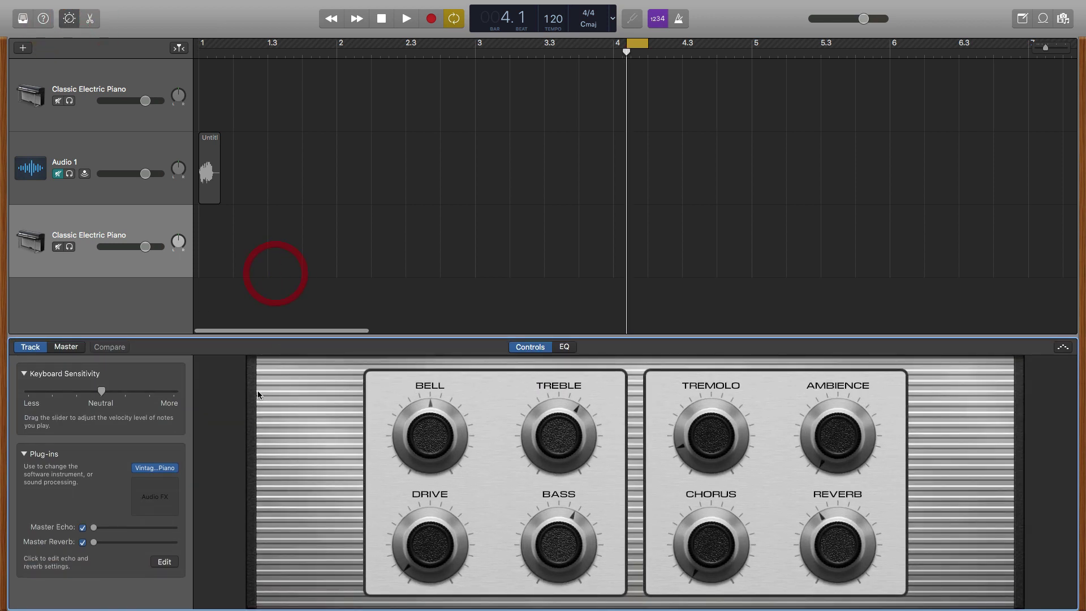
- Replace the track's Vintage Electric Piano plug-in with Apple's AUSampler in stereo, and move its window away from the track headers
{"action": "left_click", "coordinate": [24, 454]}
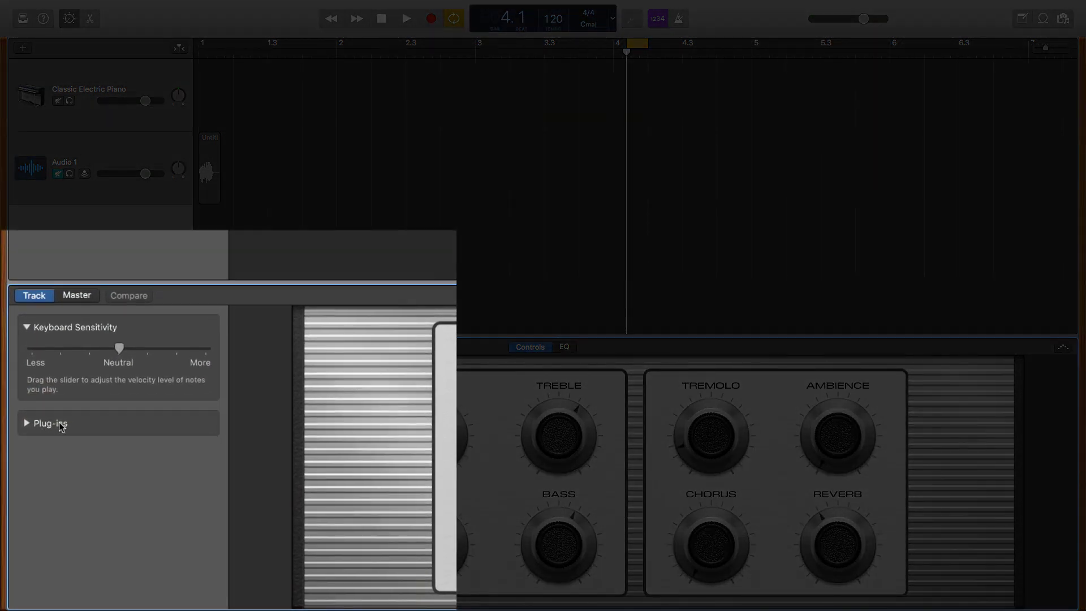
{"action": "left_click", "coordinate": [26, 424]}
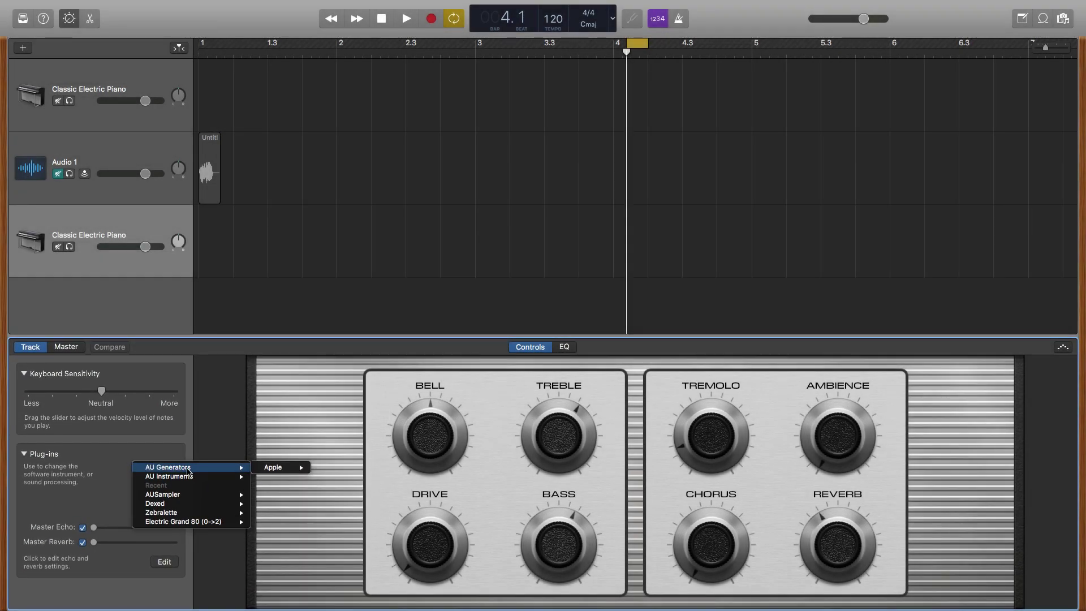
{"action": "mouse_move", "coordinate": [148, 480]}
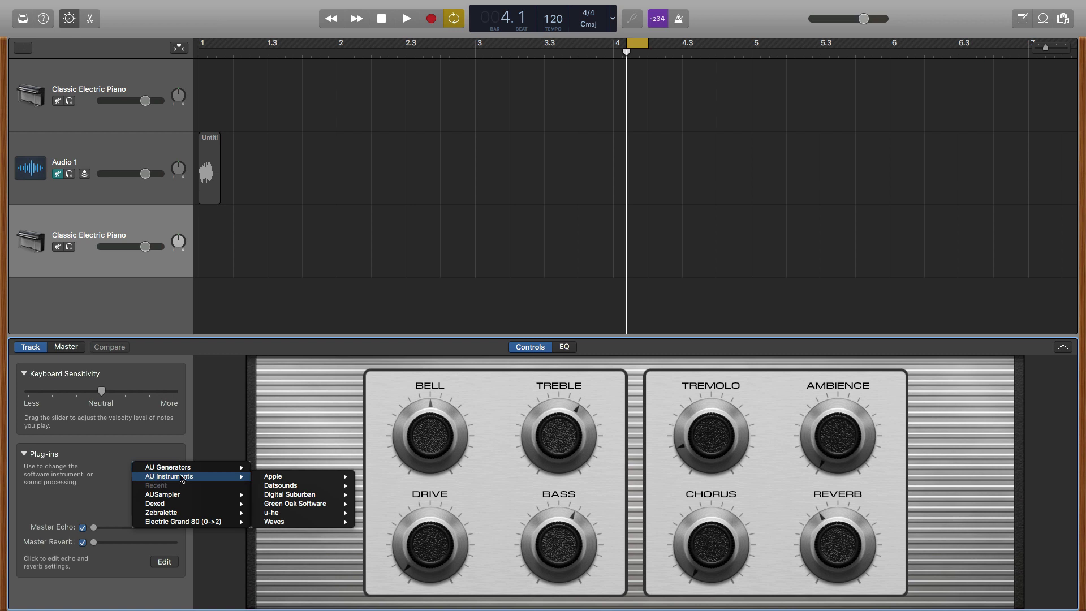
{"action": "mouse_move", "coordinate": [279, 481]}
{"action": "mouse_move", "coordinate": [383, 488]}
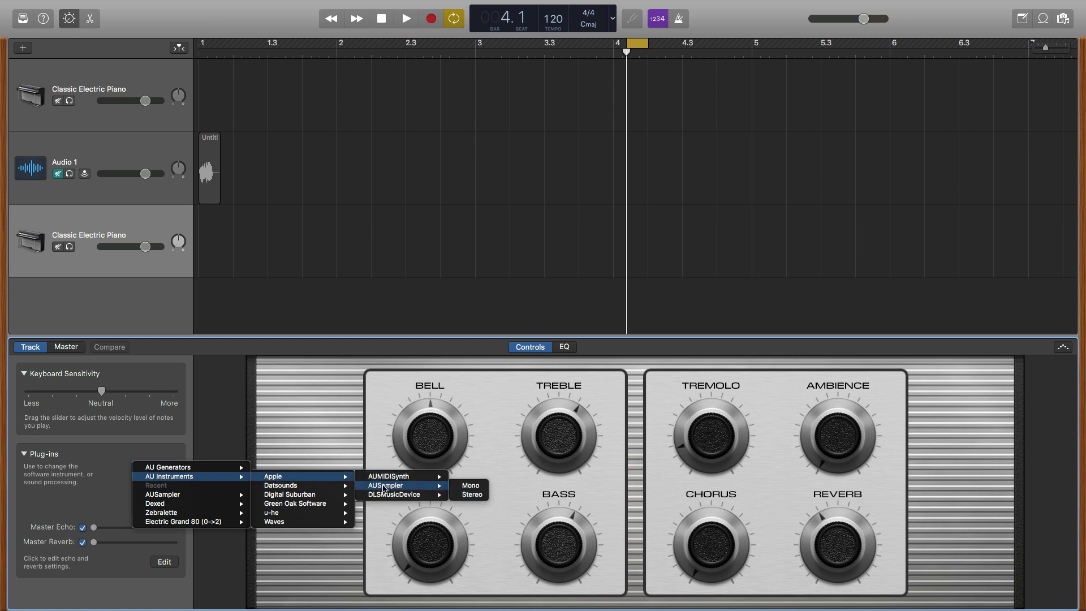
{"action": "left_click", "coordinate": [476, 495]}
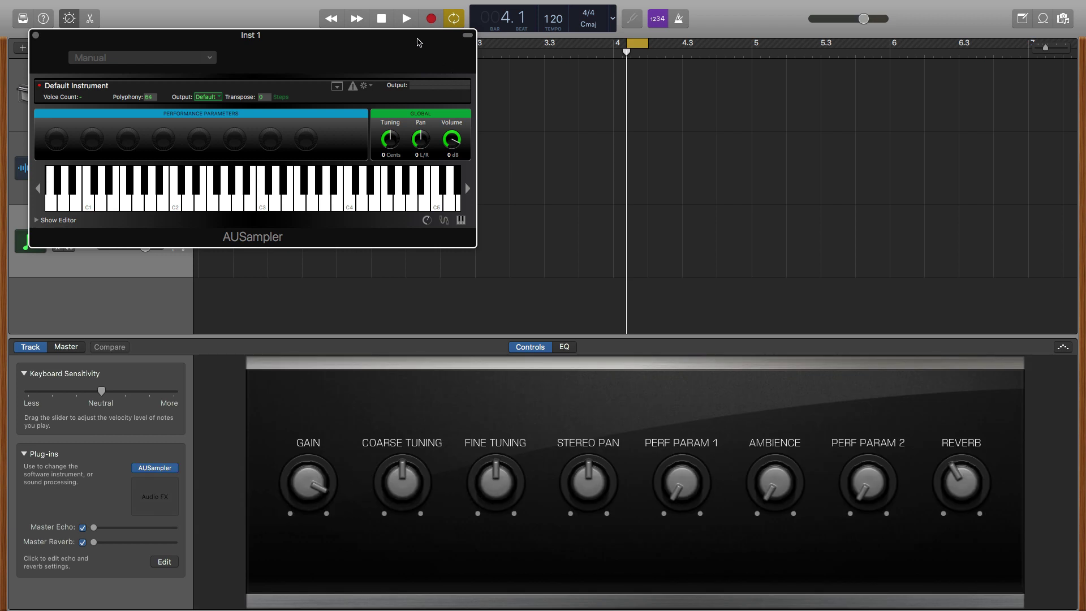
{"action": "left_click_drag", "start_coordinate": [418, 42], "coordinate": [597, 95]}
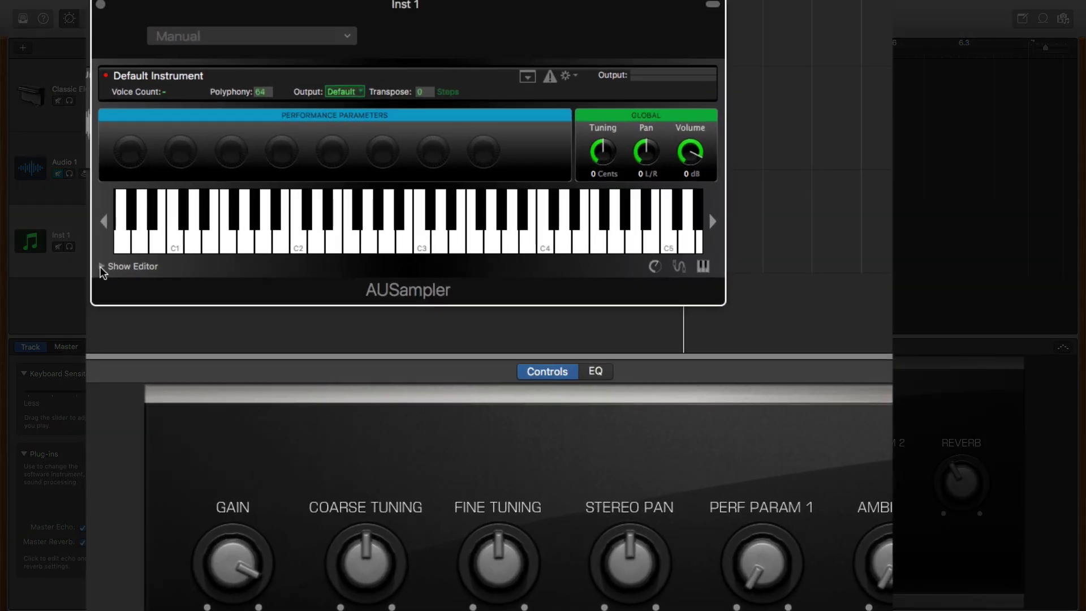
- Show the AUSampler editor and play several test notes with the default sine sound
{"action": "left_click", "coordinate": [101, 267]}
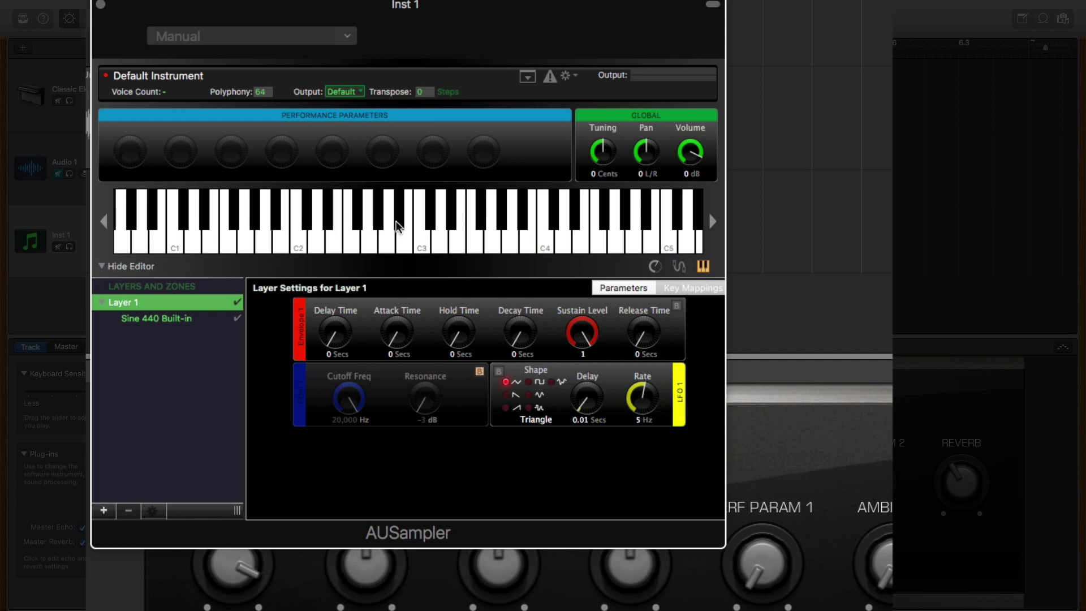
{"action": "key", "text": "a"}
{"action": "key", "text": "f"}
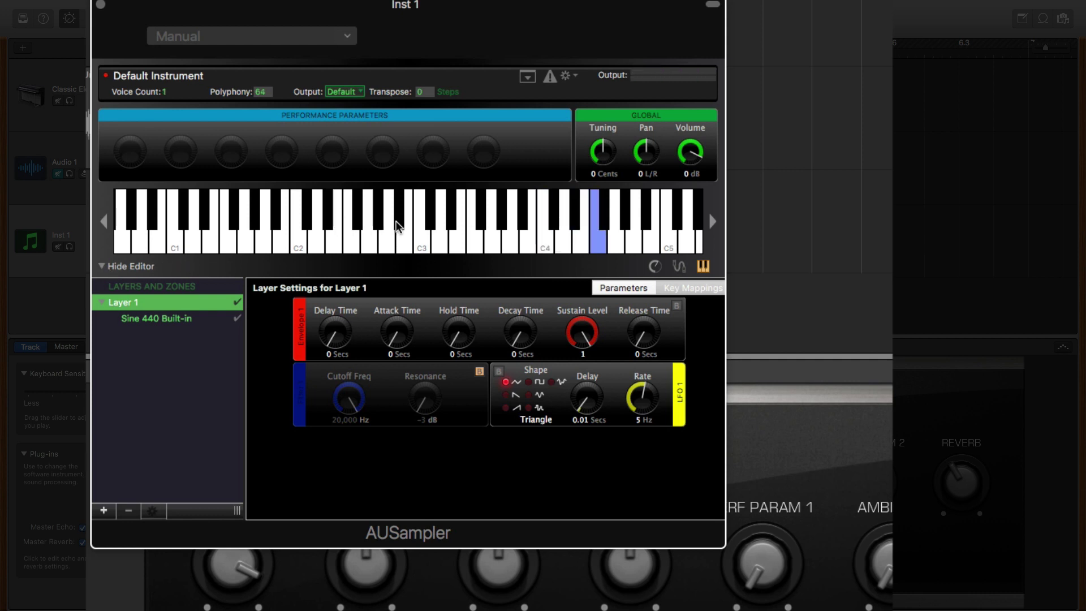
{"action": "key", "text": "g"}
{"action": "key", "text": "a"}
{"action": "key", "text": "f"}
{"action": "key", "text": "g"}
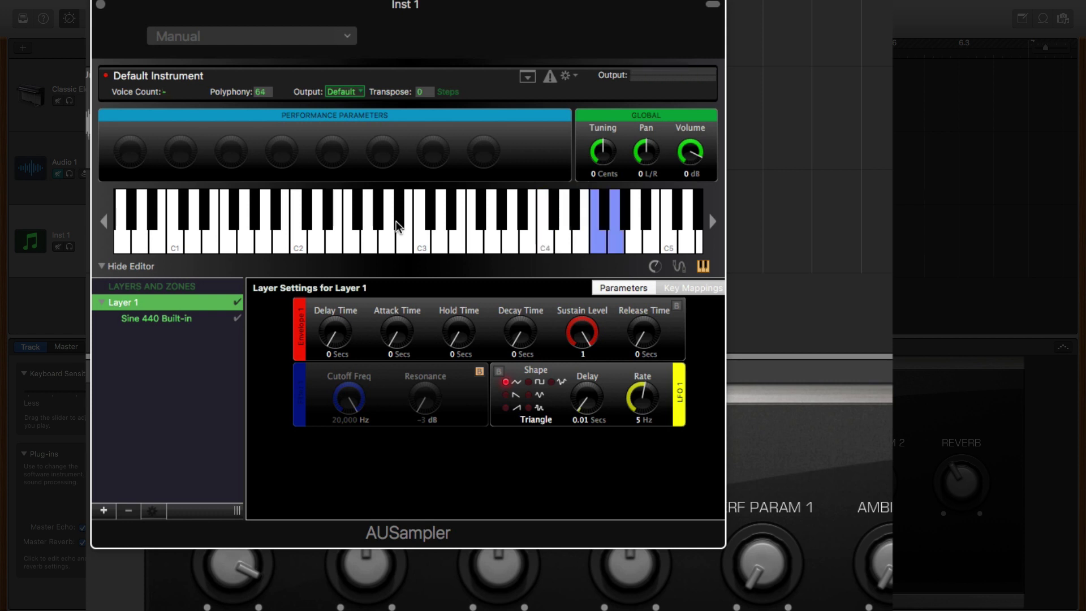
{"action": "key", "text": "a"}
{"action": "key", "text": "g"}
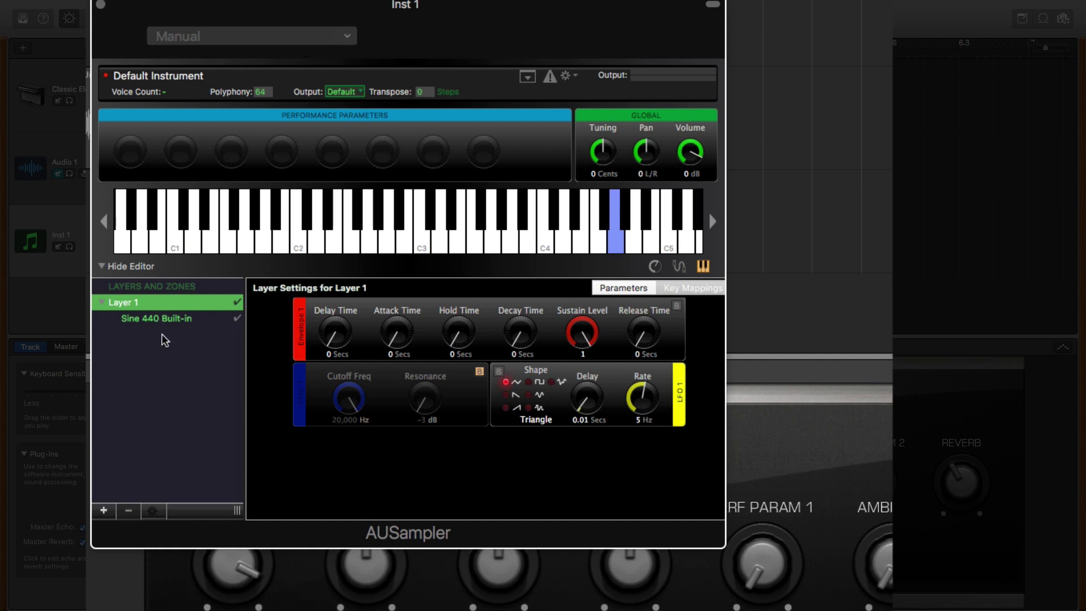
- Replace the sample of the Sine 440 Built-in zone with bap.wav from the Desktop
{"action": "left_click", "coordinate": [136, 320]}
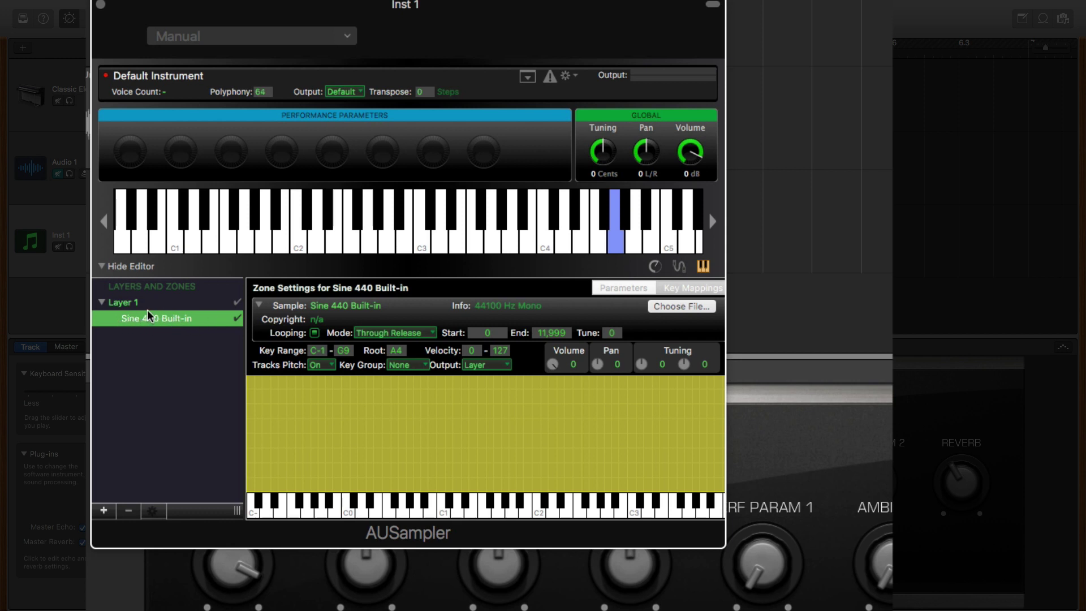
{"action": "left_click", "coordinate": [680, 308]}
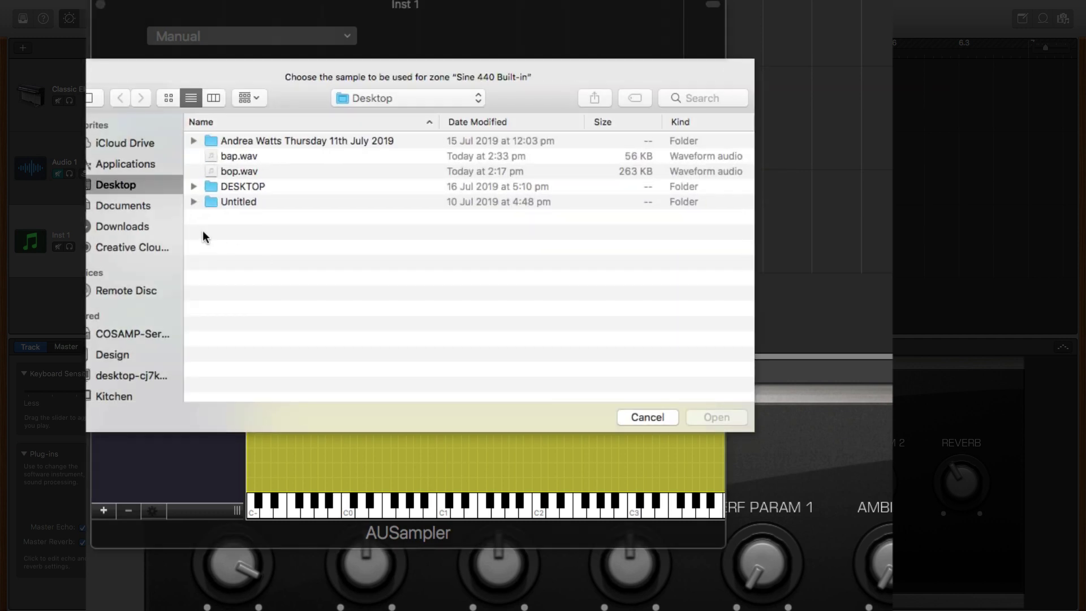
{"action": "left_click", "coordinate": [238, 157]}
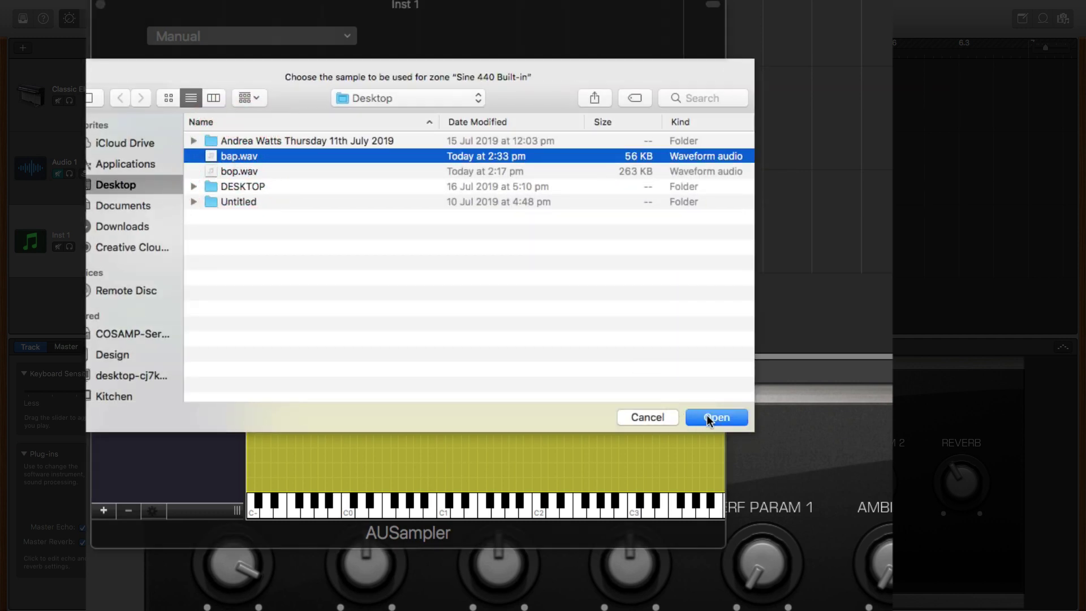
{"action": "left_click", "coordinate": [710, 418]}
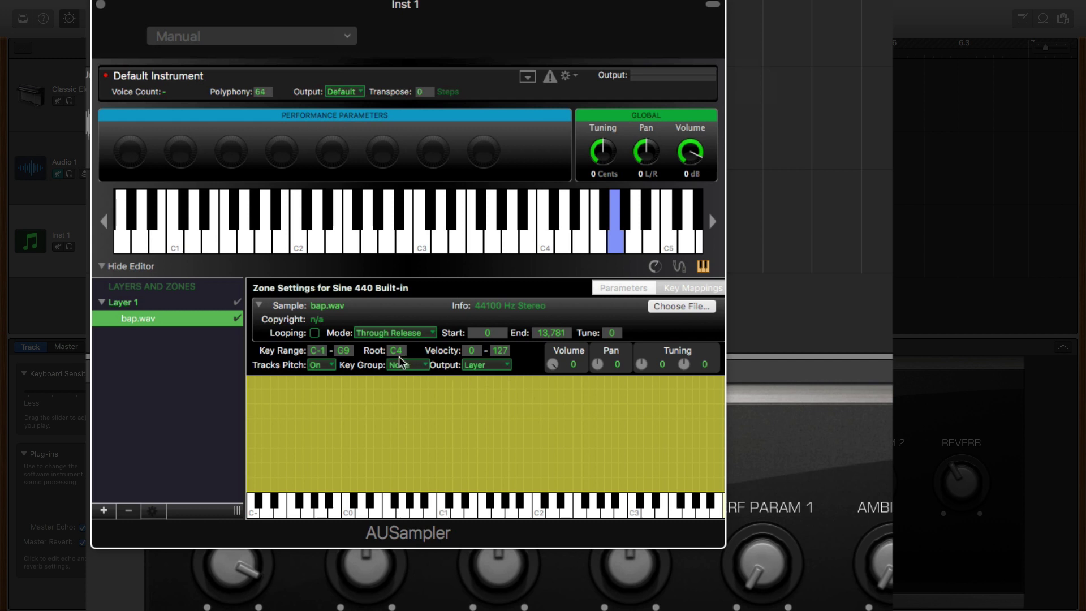
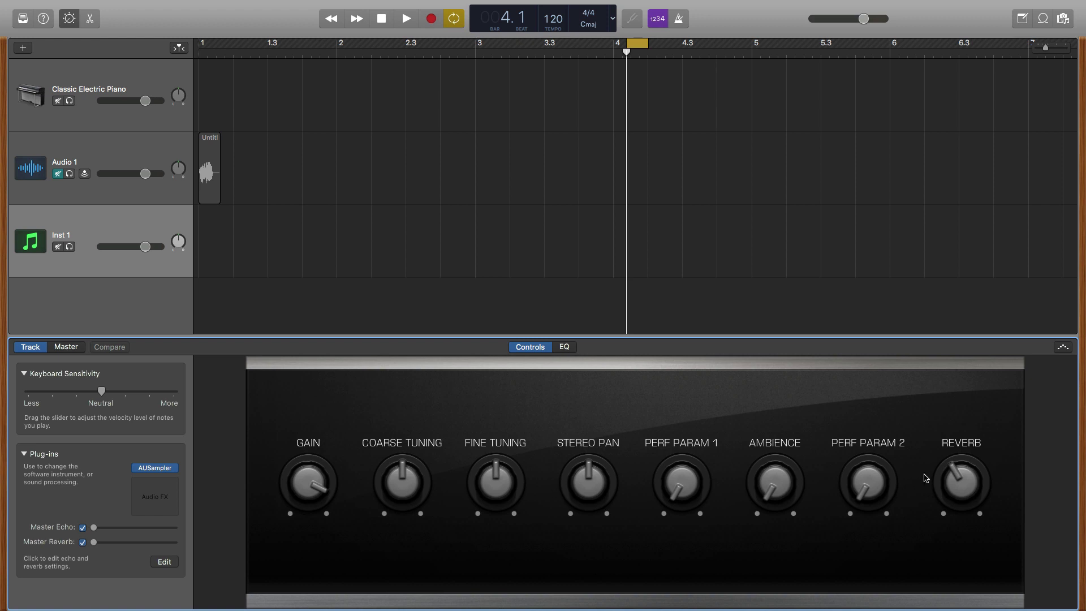
- Turn up the Reverb control on Inst 1, and reopen the AUSampler window with its editor shown
{"action": "mouse_move", "coordinate": [970, 477]}
{"action": "left_mouse_down"}
{"action": "mouse_move", "coordinate": [945, 568]}
{"action": "mouse_move", "coordinate": [935, 499]}
{"action": "mouse_move", "coordinate": [936, 518]}
{"action": "mouse_move", "coordinate": [970, 465]}
{"action": "left_mouse_up"}
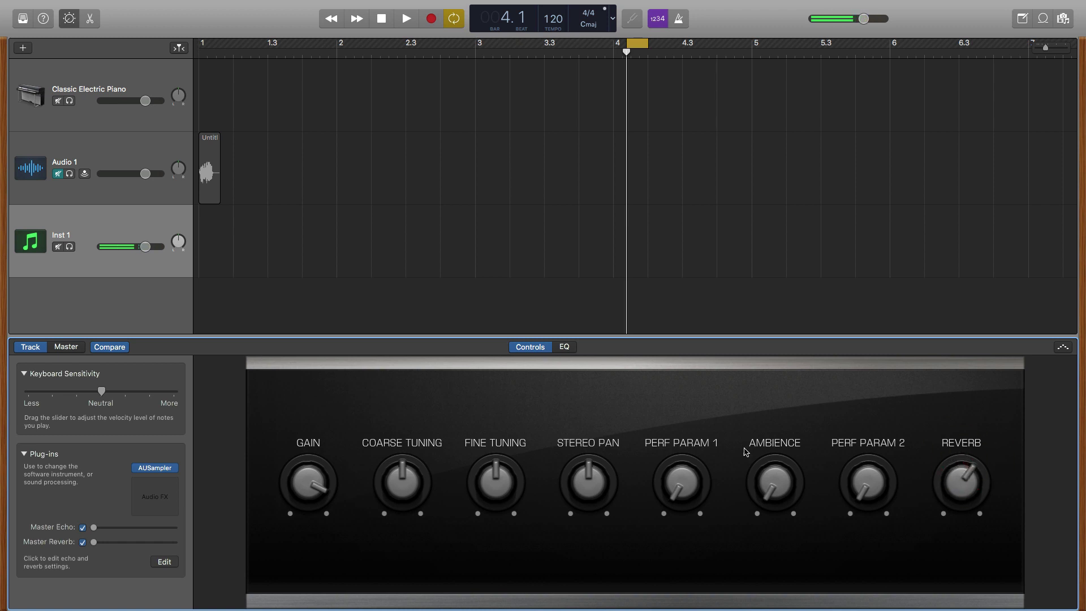
{"action": "left_click", "coordinate": [152, 468]}
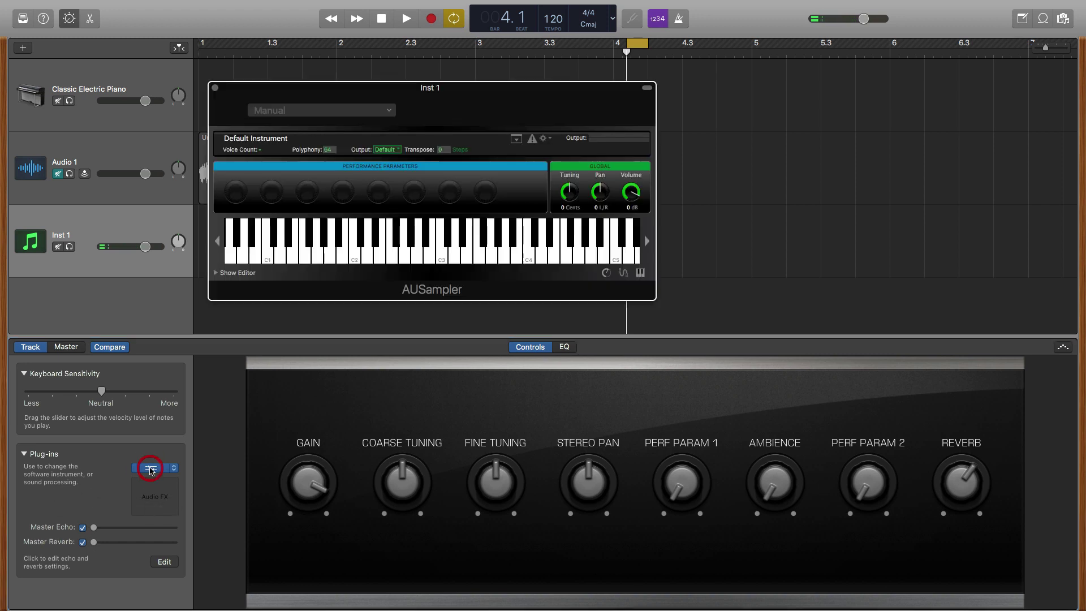
{"action": "left_click", "coordinate": [215, 273]}
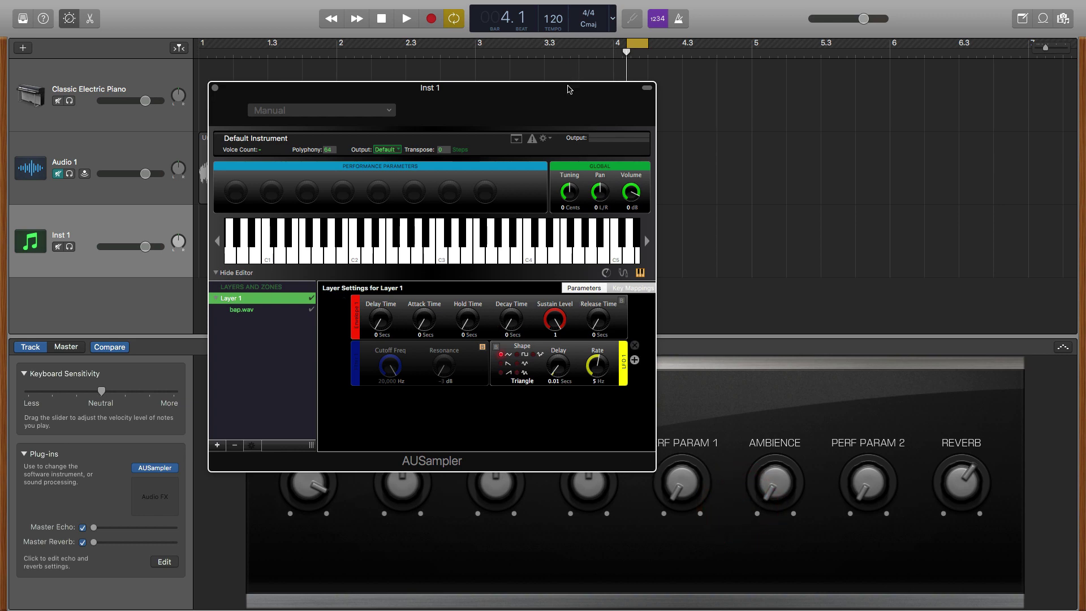
{"action": "left_click_drag", "start_coordinate": [576, 93], "coordinate": [626, 115]}
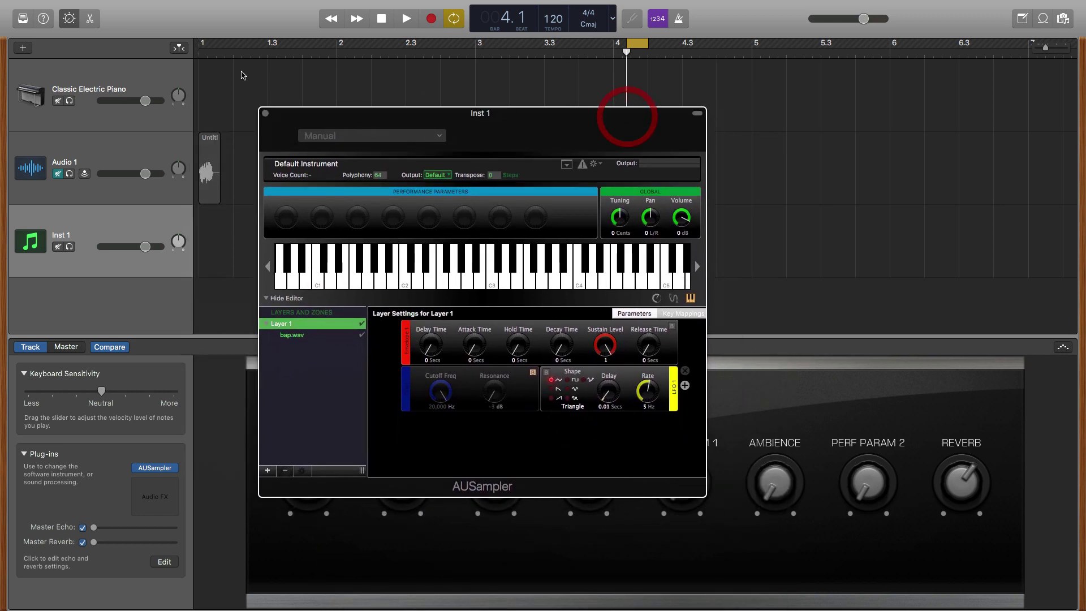
- Compare the sample's pitch with the piano by playing notes alternately on the Classic Electric Piano and Inst 1 tracks
{"action": "left_click", "coordinate": [167, 85]}
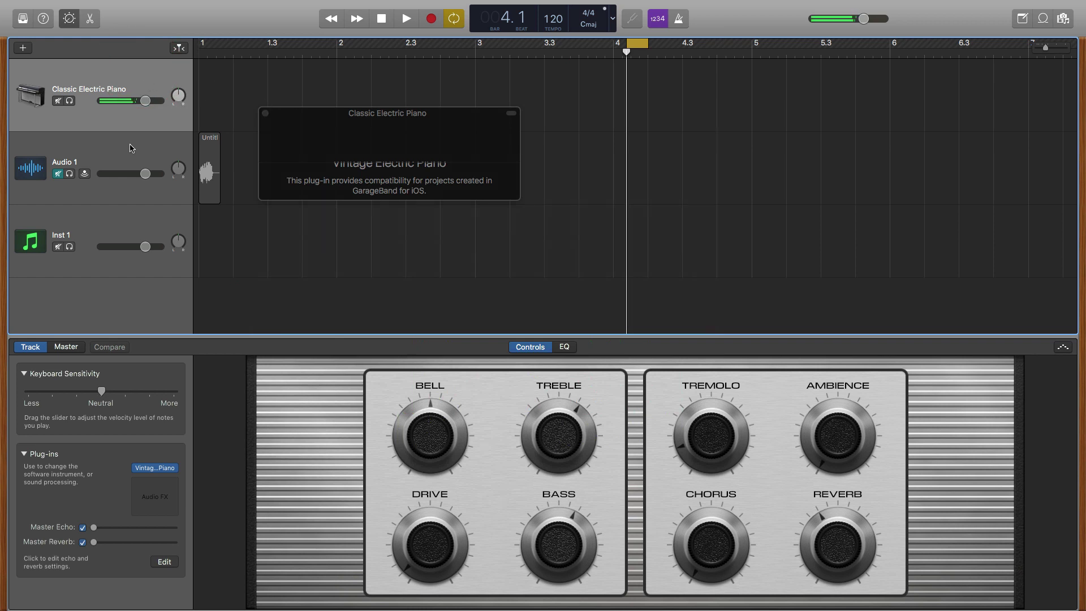
{"action": "left_click", "coordinate": [133, 228]}
{"action": "key", "text": "a"}
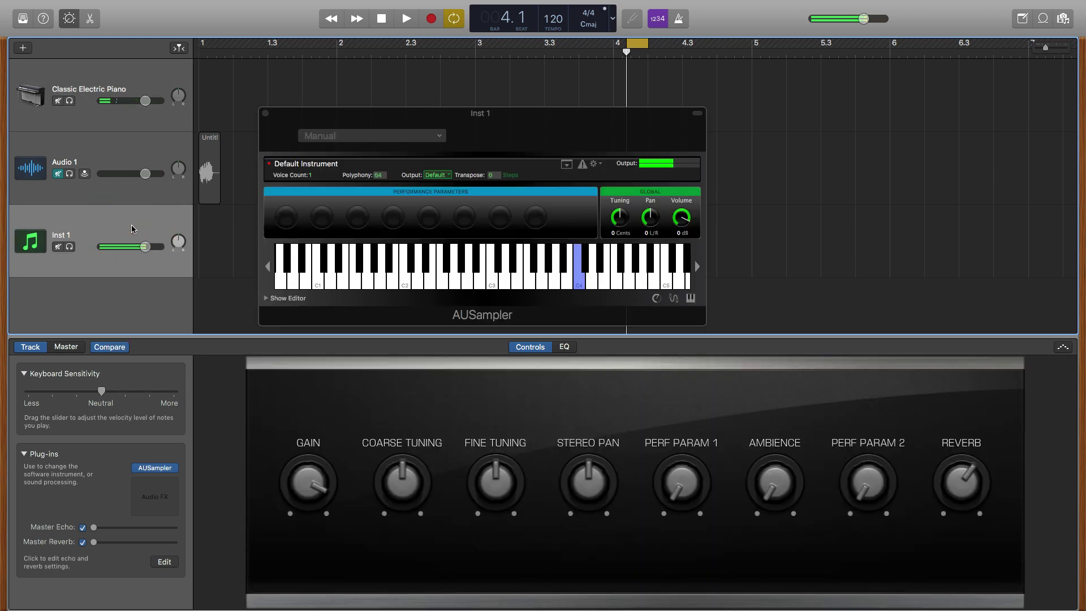
{"action": "left_click", "coordinate": [131, 80]}
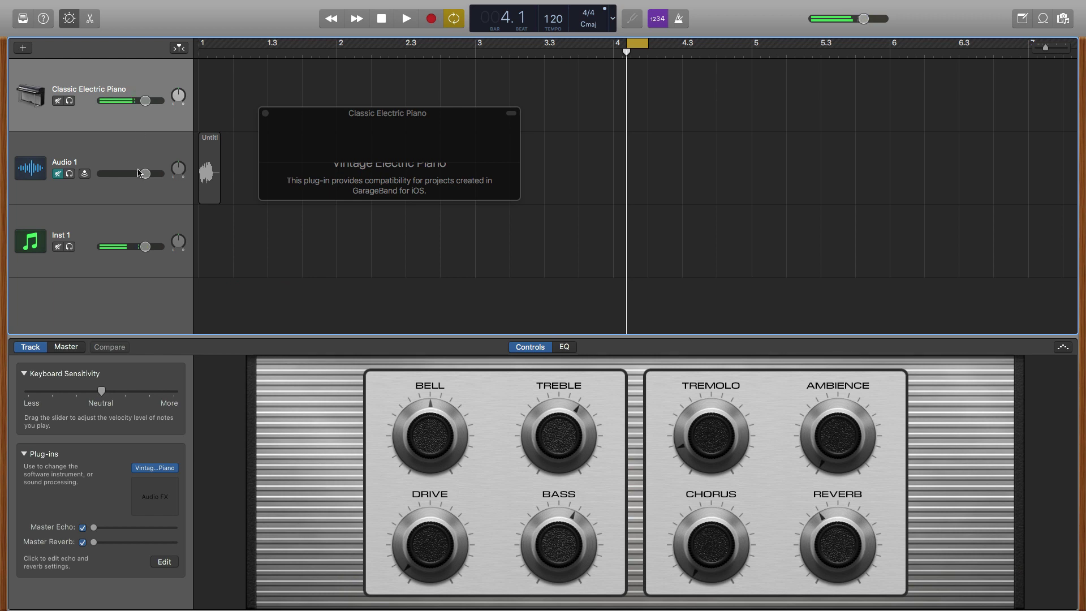
{"action": "left_click", "coordinate": [136, 228]}
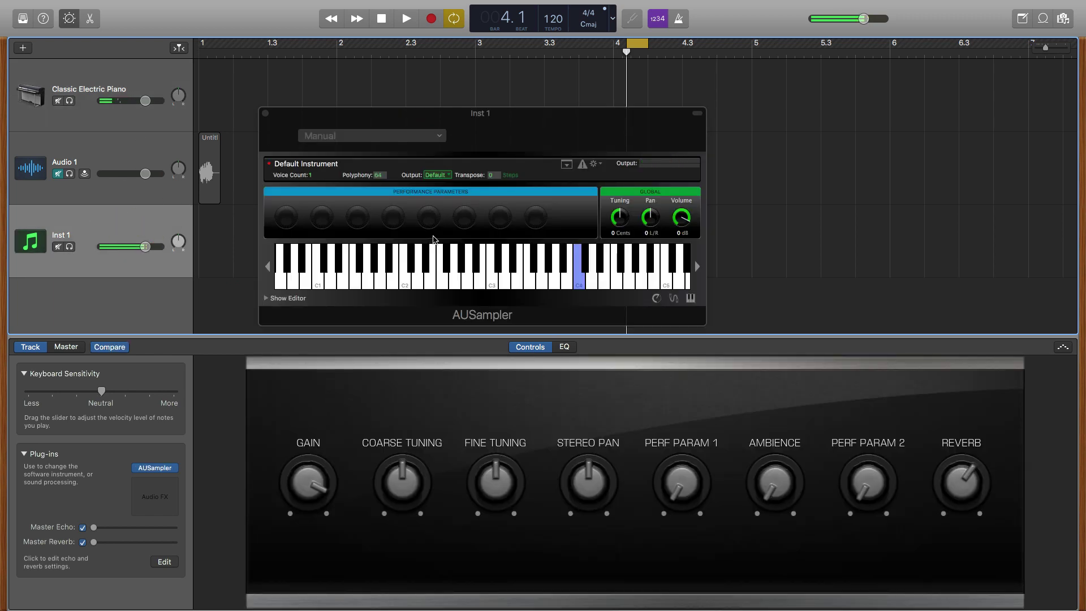
- Raise the fine tuning of the bap.wav zone to about 13.9 in the sampler editor
{"action": "left_click", "coordinate": [266, 298]}
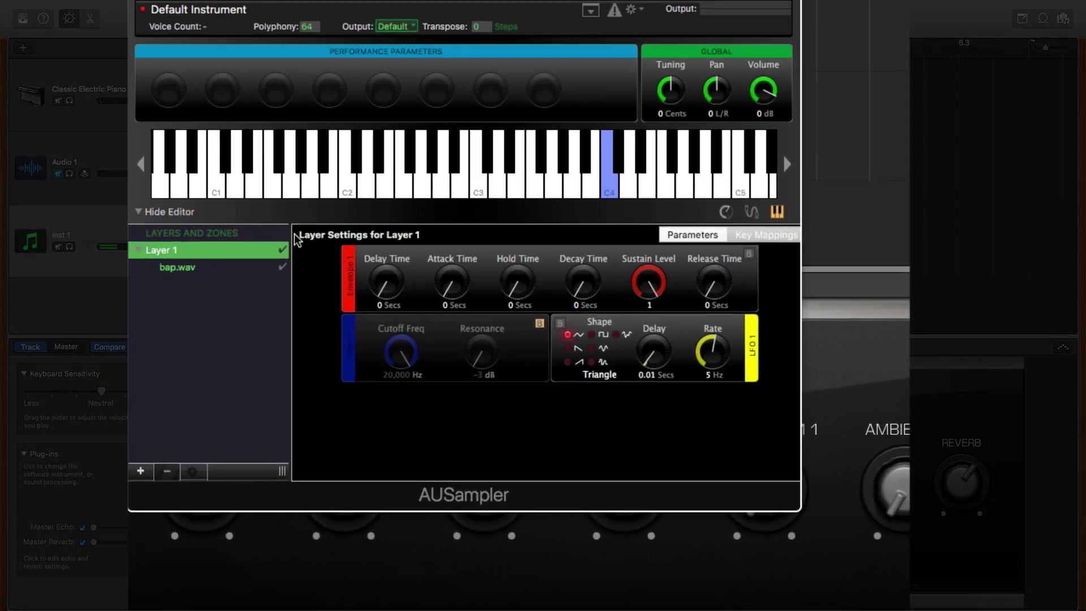
{"action": "left_click", "coordinate": [177, 268]}
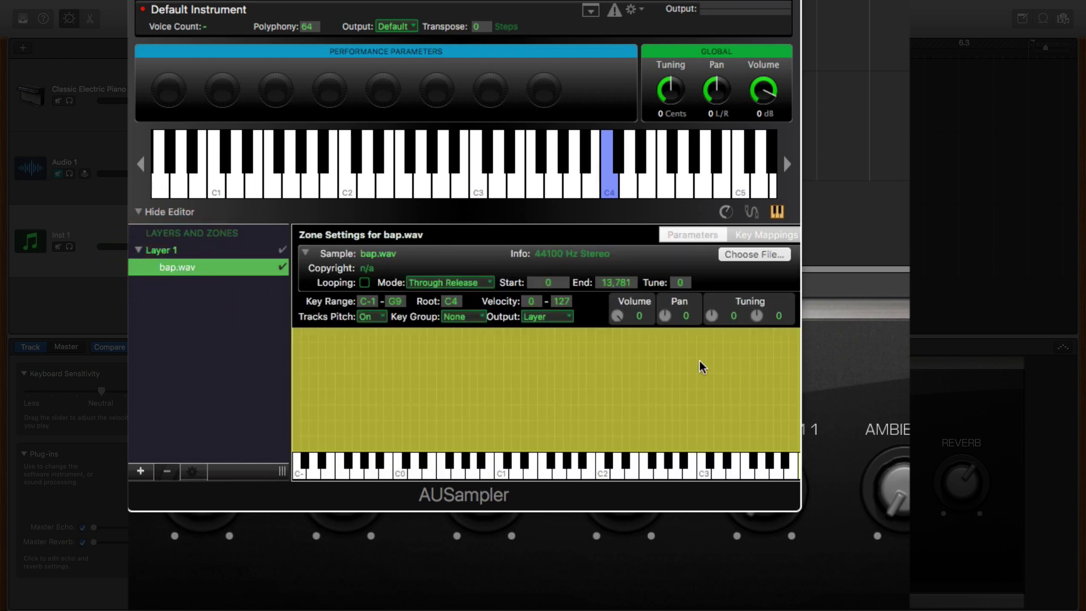
{"action": "left_click", "coordinate": [756, 315]}
{"action": "mouse_move", "coordinate": [756, 315]}
{"action": "left_mouse_down"}
{"action": "mouse_move", "coordinate": [756, 275]}
{"action": "mouse_move", "coordinate": [756, 342]}
{"action": "mouse_move", "coordinate": [756, 305]}
{"action": "left_mouse_up"}
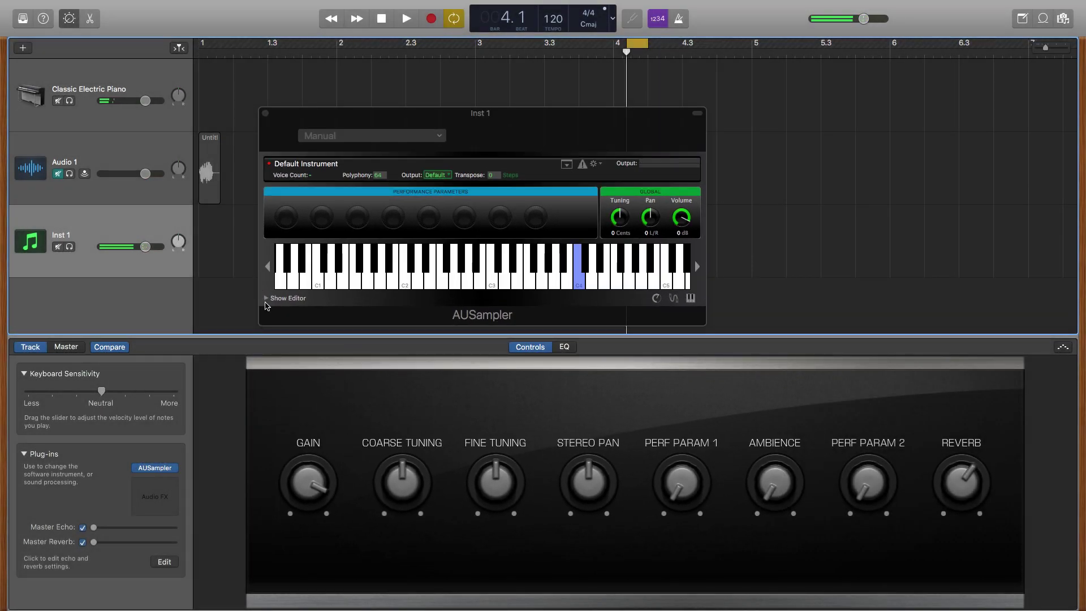
- Review the Layer 1 and bap.wav zone settings in the sampler editor, and close the AUSampler window
{"action": "left_click", "coordinate": [266, 298]}
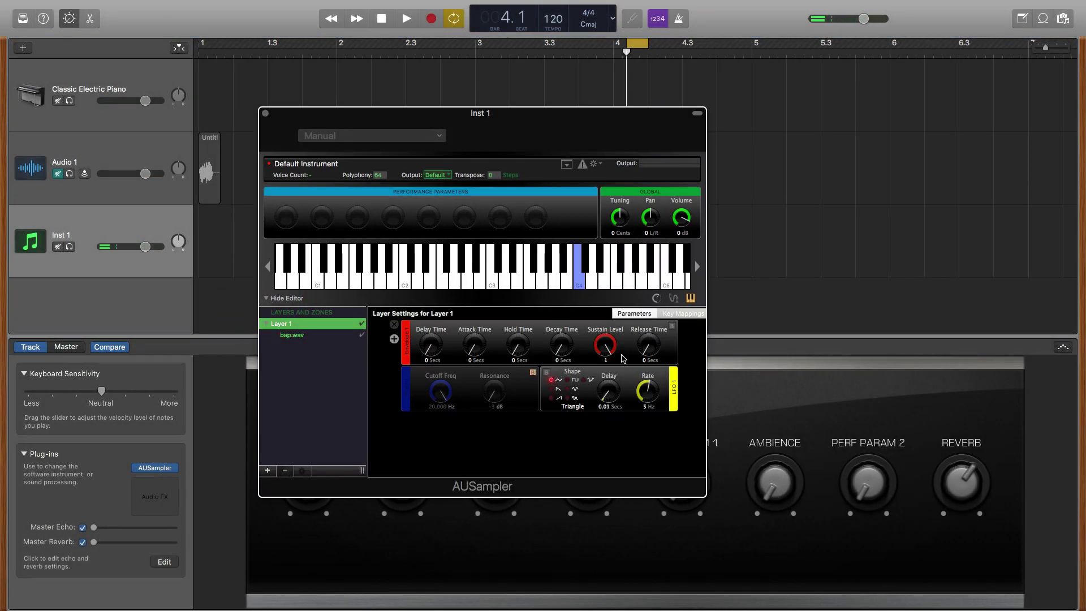
{"action": "left_click", "coordinate": [302, 338]}
{"action": "left_click", "coordinate": [302, 327]}
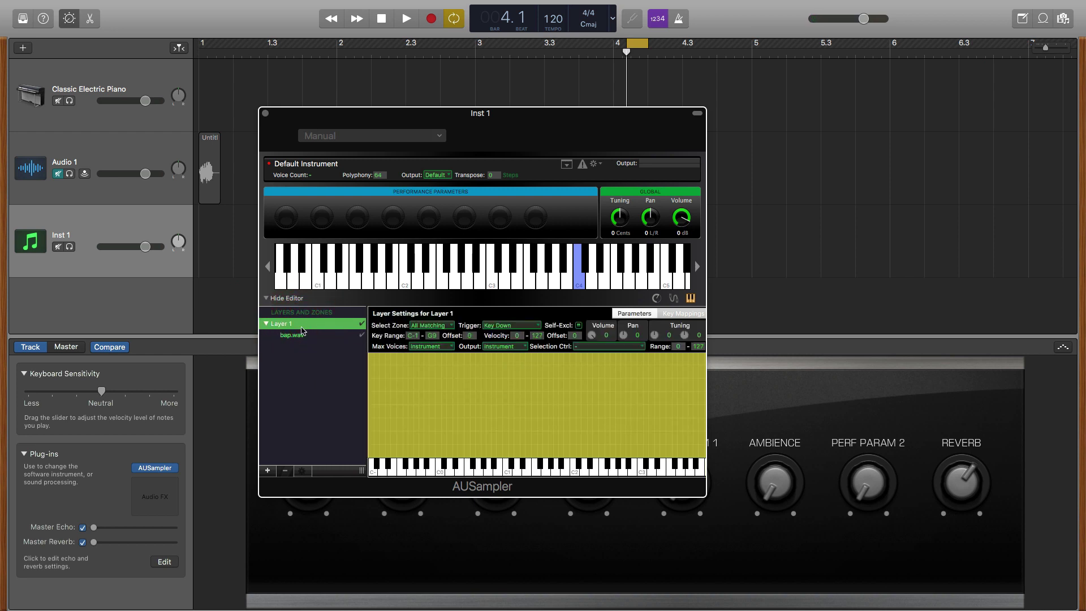
{"action": "left_click", "coordinate": [268, 299]}
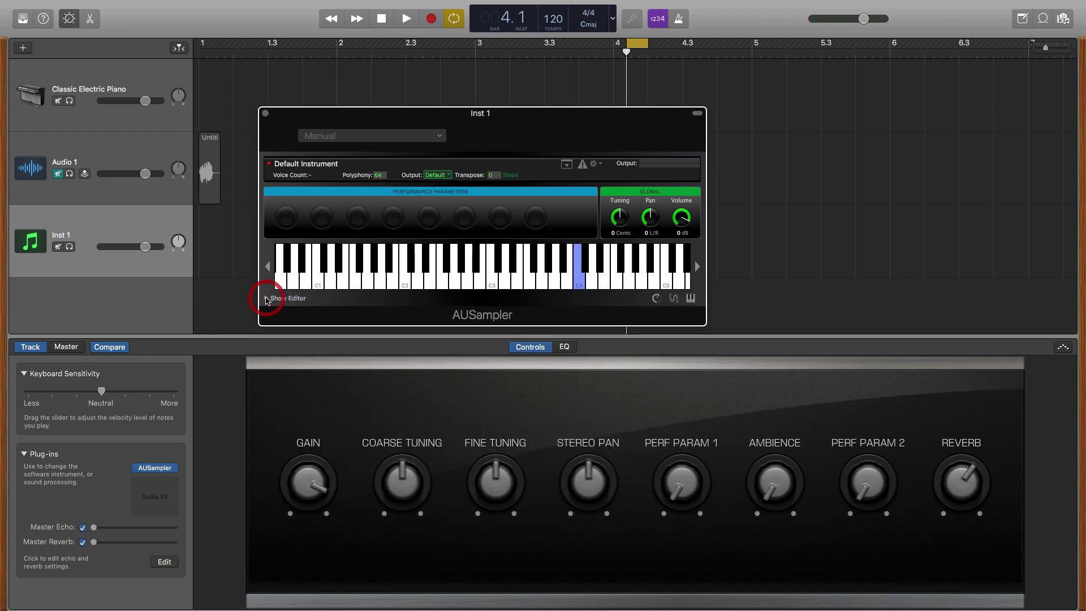
{"action": "left_click", "coordinate": [268, 298]}
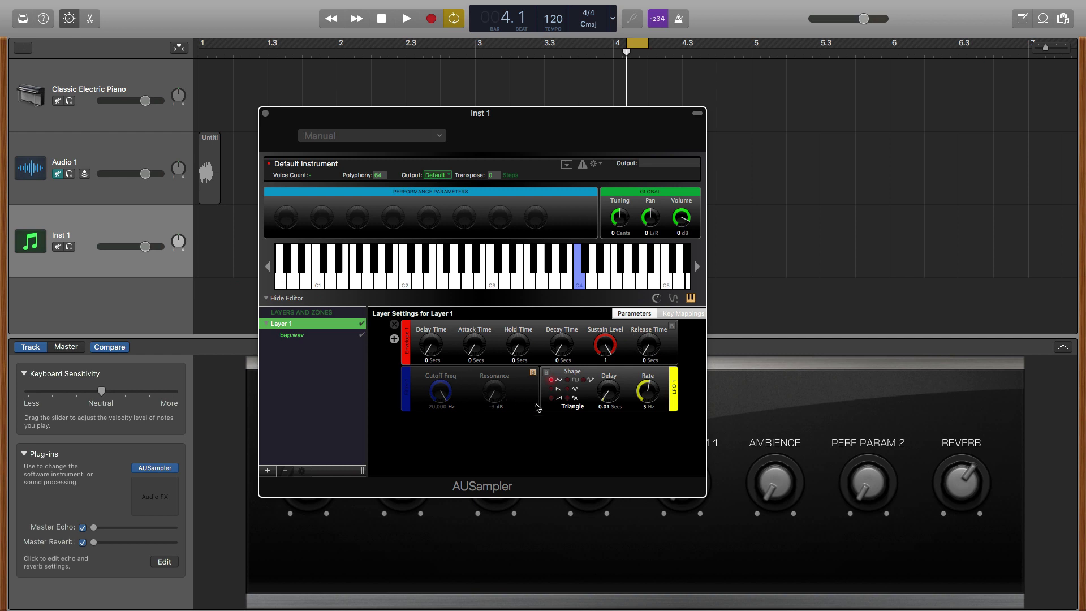
{"action": "left_click", "coordinate": [308, 337]}
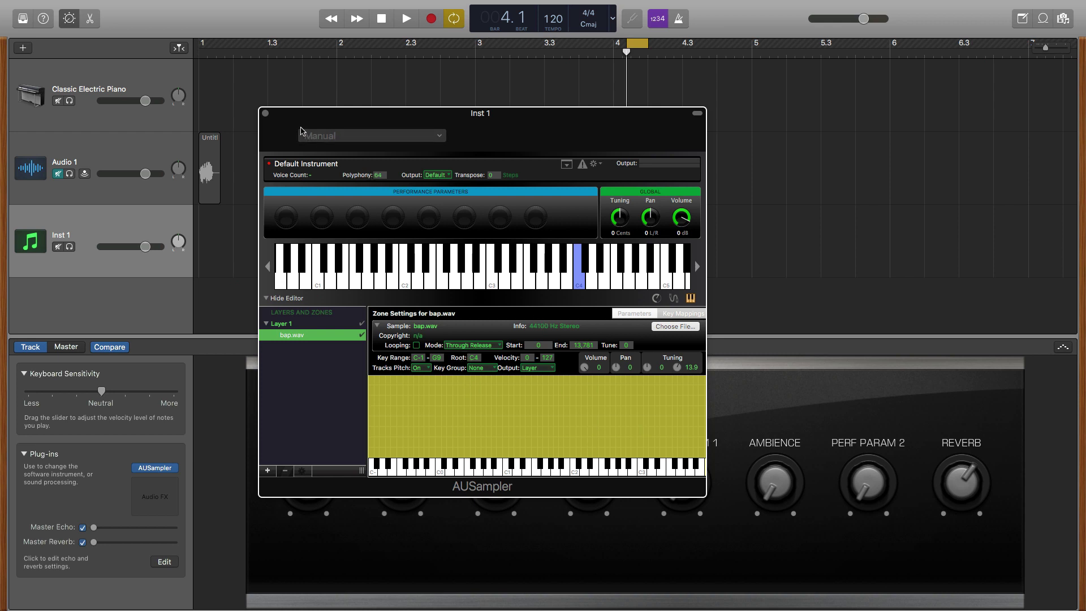
{"action": "left_click", "coordinate": [265, 114]}
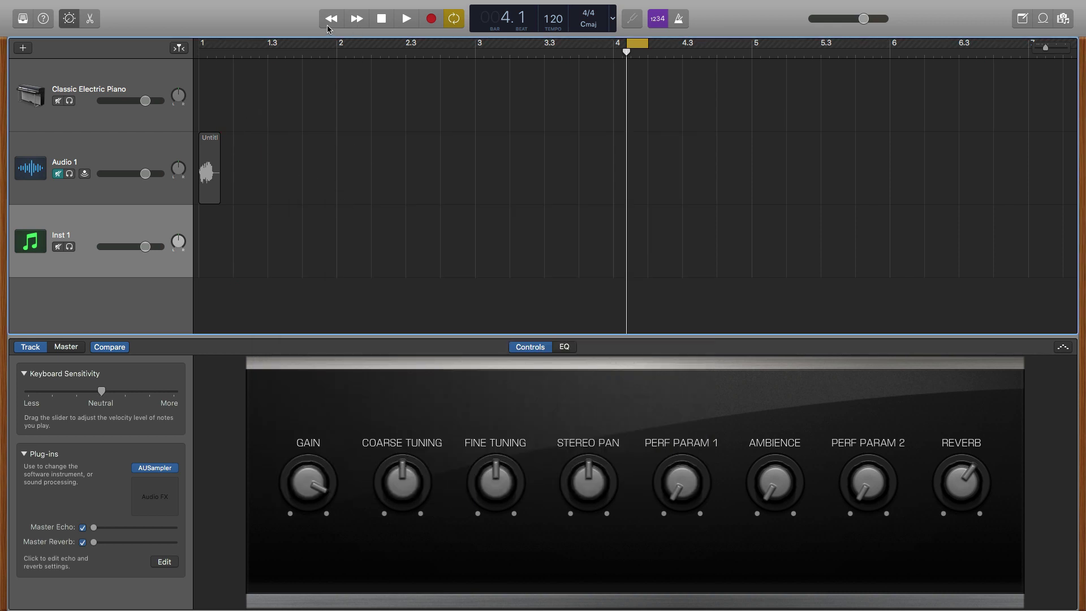
- Select the Classic Electric Piano track, turn off cycle mode and return the playhead to bar 1
{"action": "left_click", "coordinate": [153, 73]}
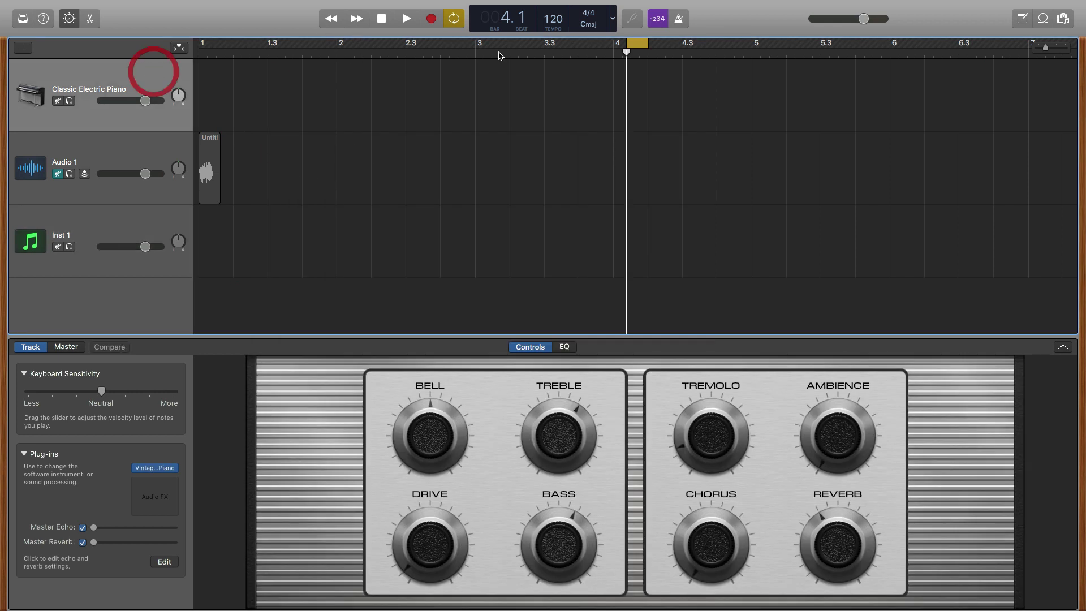
{"action": "left_click", "coordinate": [381, 19]}
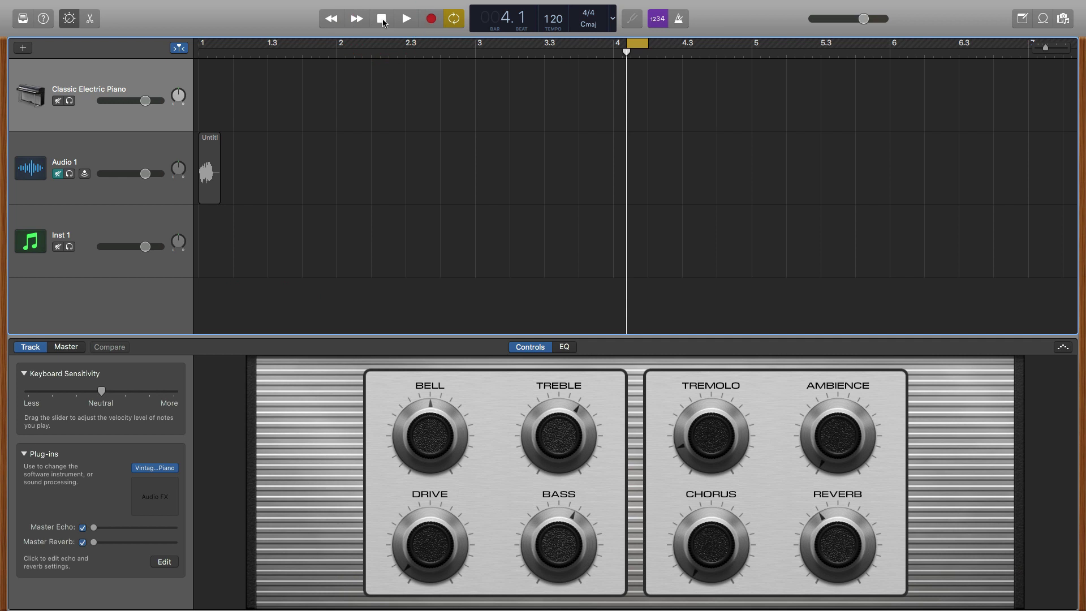
{"action": "left_click", "coordinate": [449, 20]}
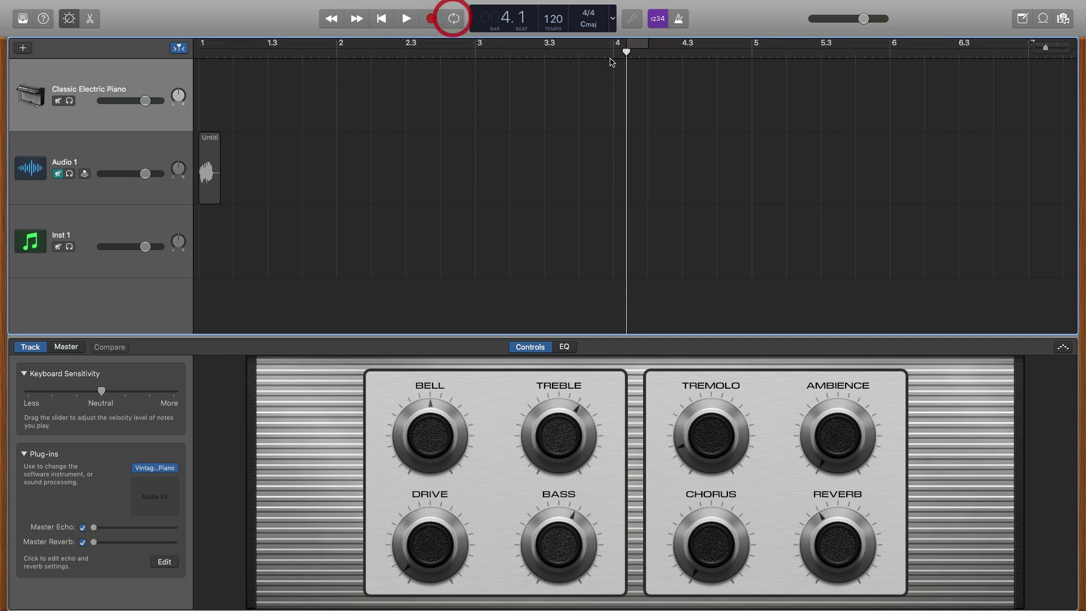
{"action": "key", "text": "Return"}
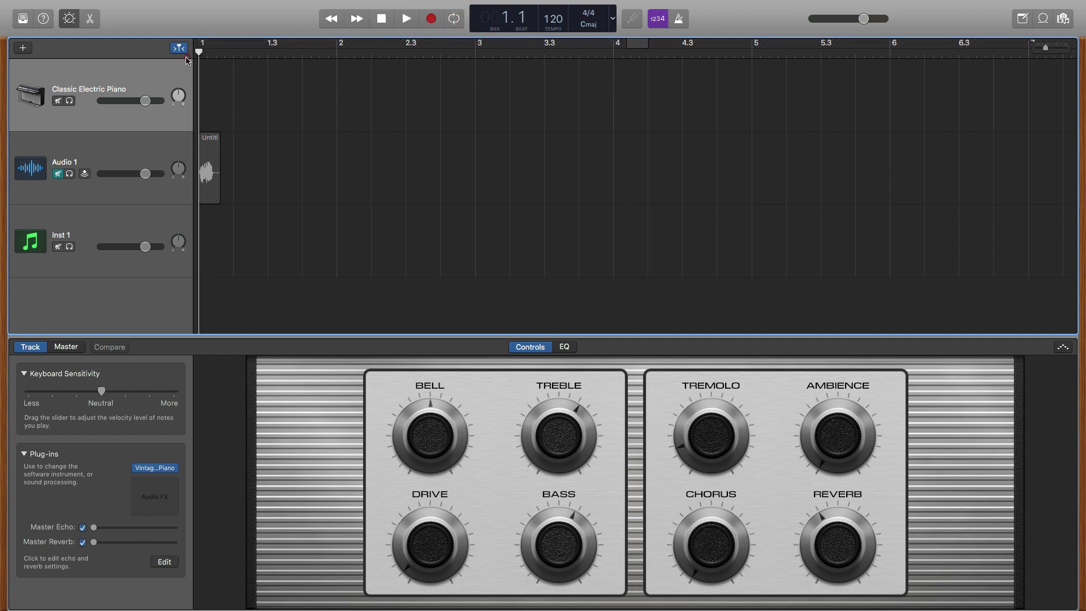
- Turn on the metronome and record a four-bar chord part on the Classic Electric Piano track from bar 2 to bar 6
{"action": "left_click", "coordinate": [433, 21]}
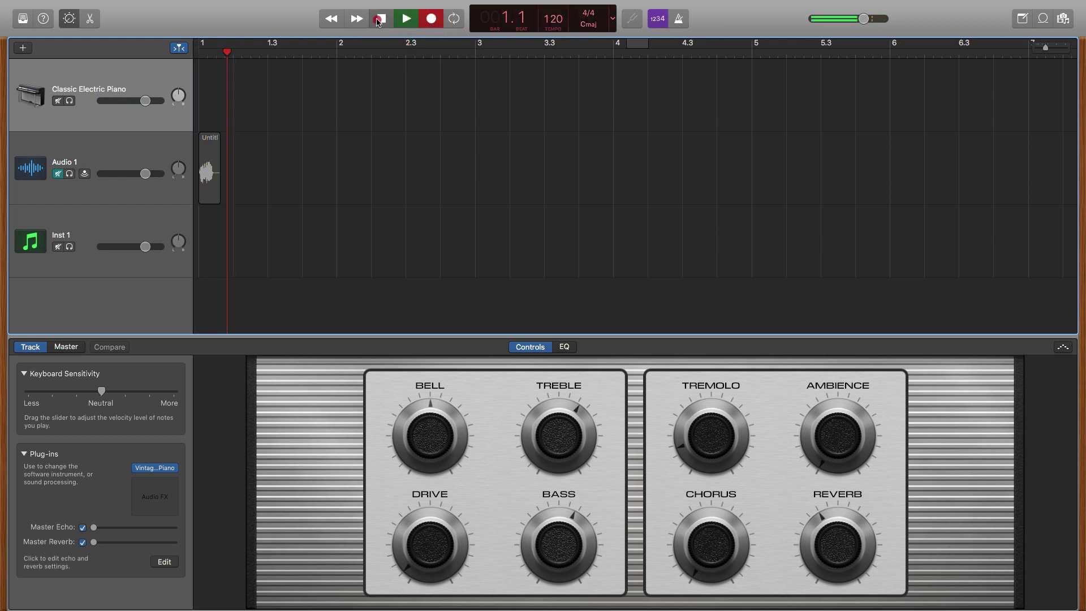
{"action": "left_click", "coordinate": [381, 19]}
{"action": "left_click", "coordinate": [678, 20]}
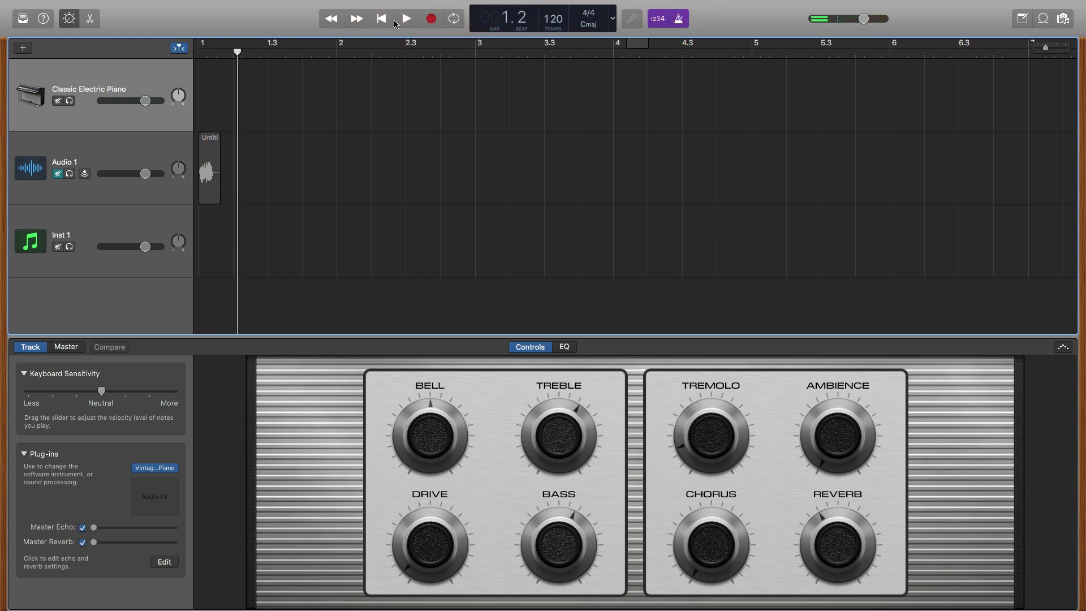
{"action": "left_click", "coordinate": [381, 19]}
{"action": "left_click", "coordinate": [428, 21]}
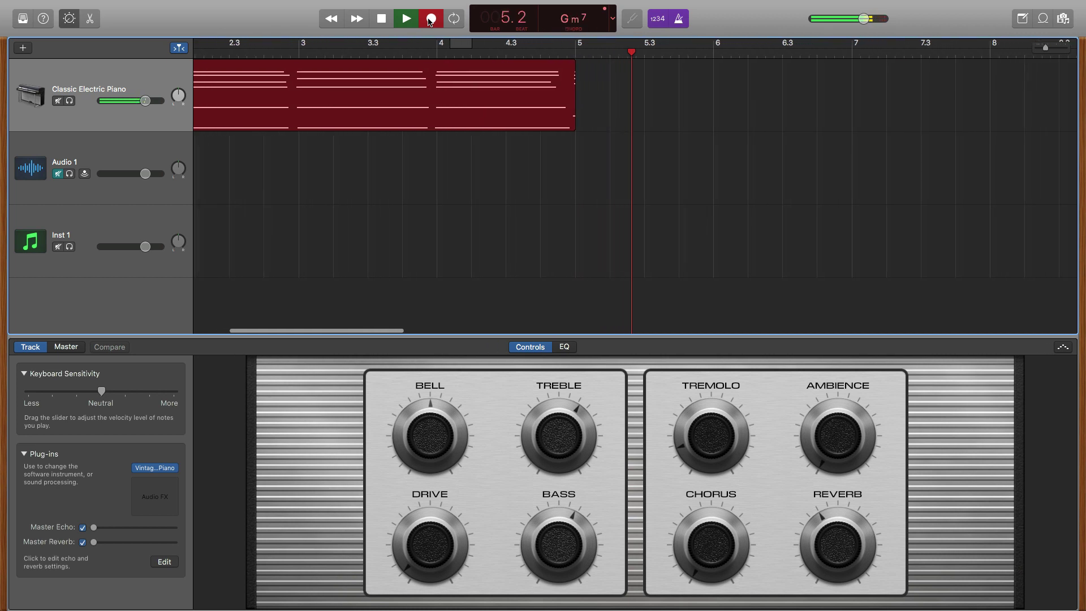
{"action": "left_click", "coordinate": [430, 21]}
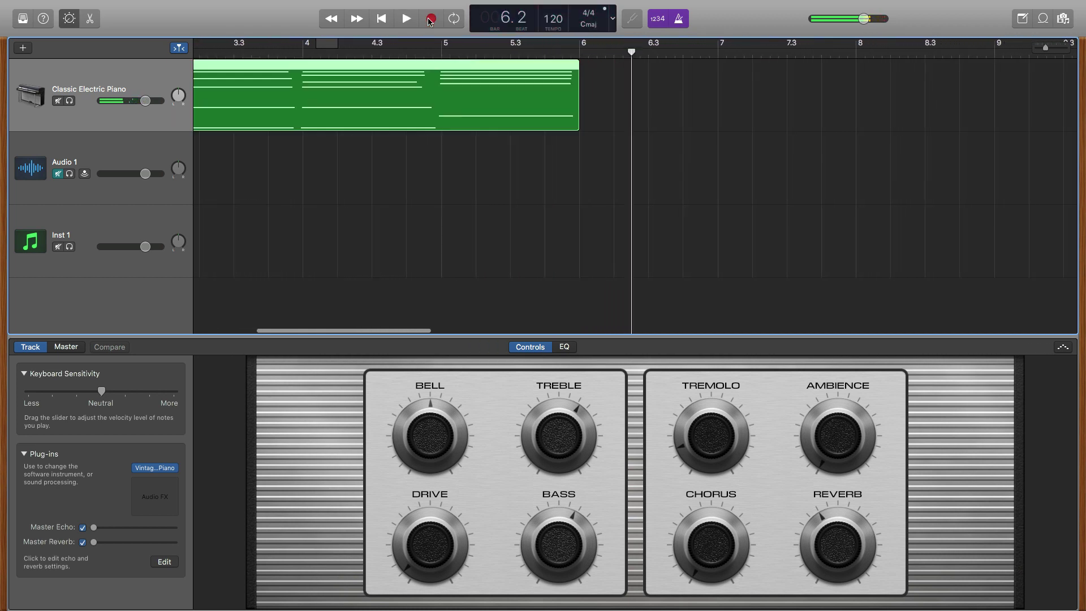
{"action": "scroll", "coordinate": [430, 169], "scroll_direction": "left", "scroll_amount": 10}
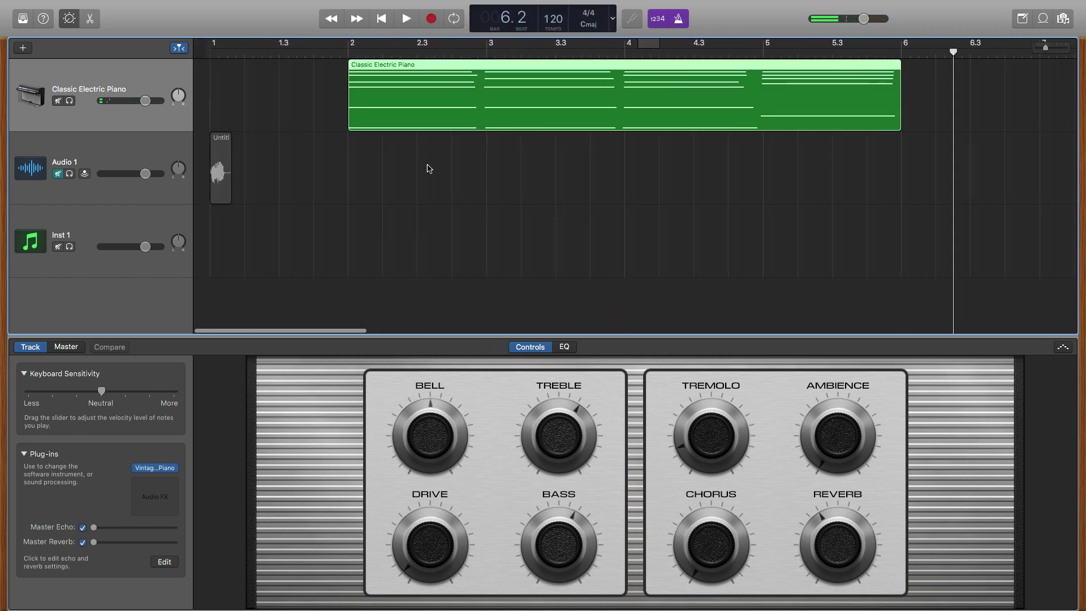
- Record a sampled-vocal melody on the Inst 1 track from bar 2 to bar 6 over the piano chords
{"action": "left_click", "coordinate": [131, 236]}
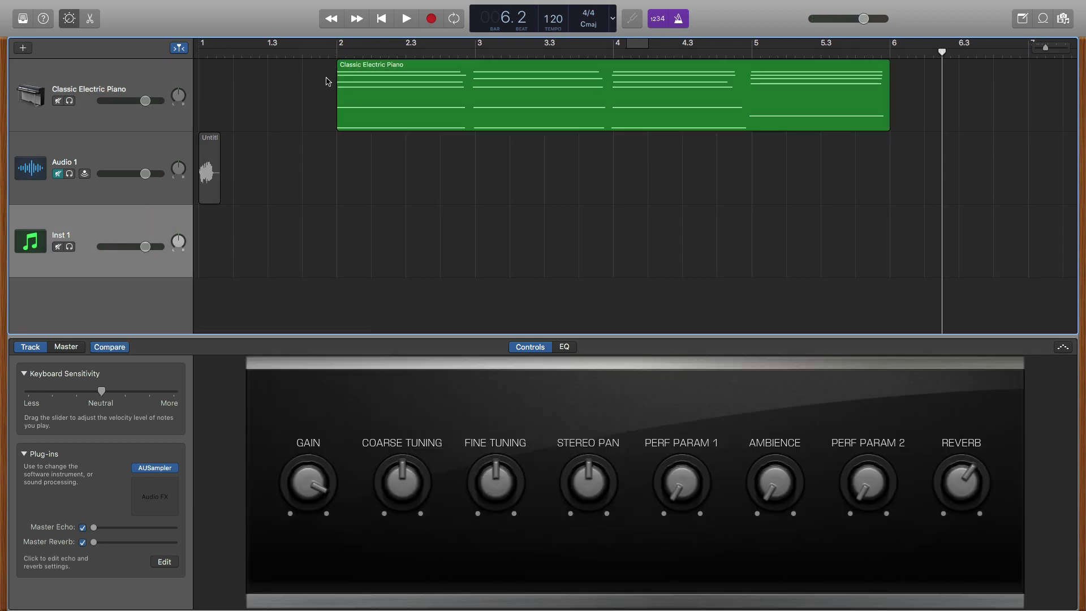
{"action": "left_click", "coordinate": [334, 49]}
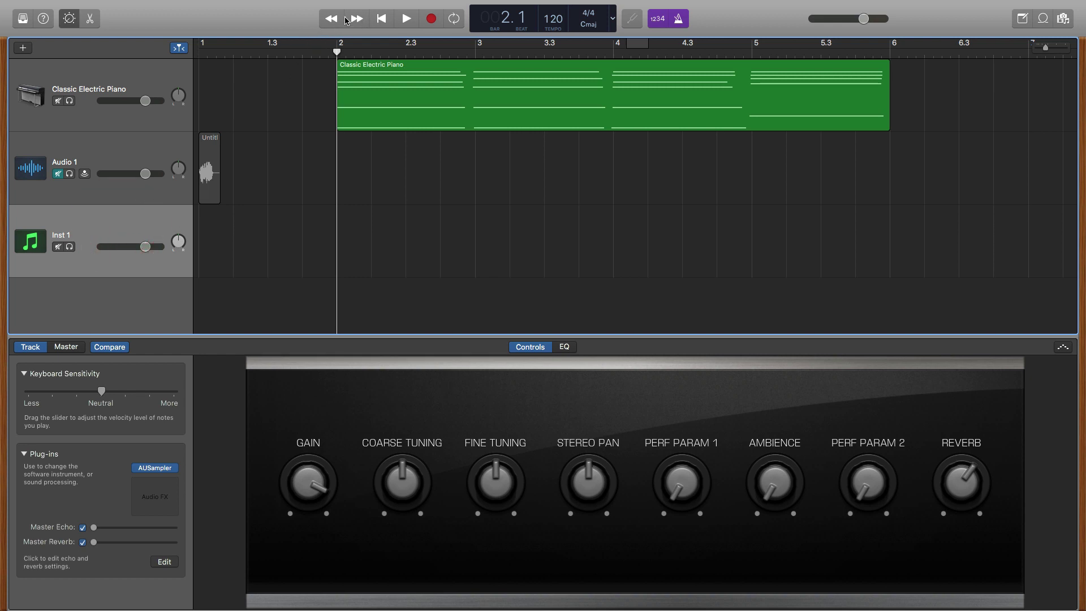
{"action": "left_click", "coordinate": [374, 20]}
{"action": "left_click", "coordinate": [431, 19]}
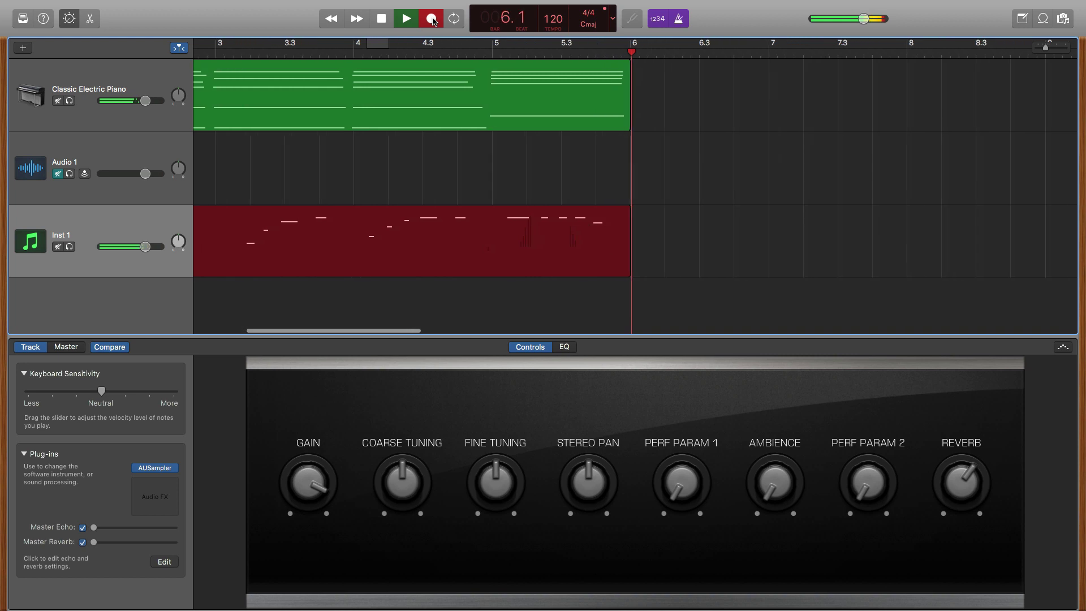
{"action": "left_click", "coordinate": [432, 21]}
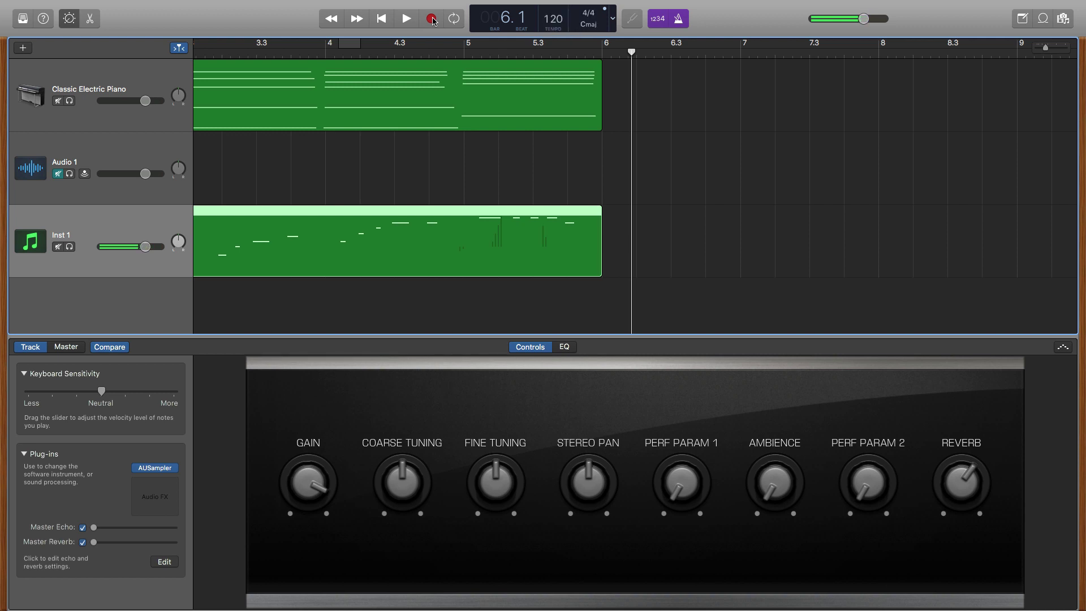
{"action": "scroll", "coordinate": [508, 158], "scroll_direction": "left", "scroll_amount": 5}
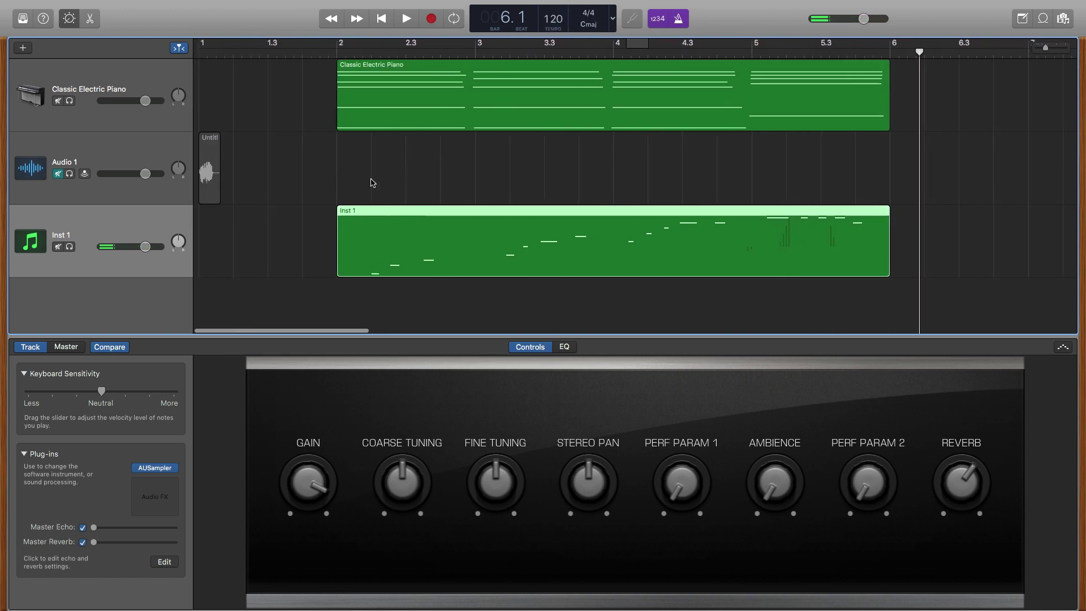
- Save the Inst 1 AUSampler setting as "bap" in the AUSampler presets folder and close the sampler window
{"action": "left_click", "coordinate": [147, 221]}
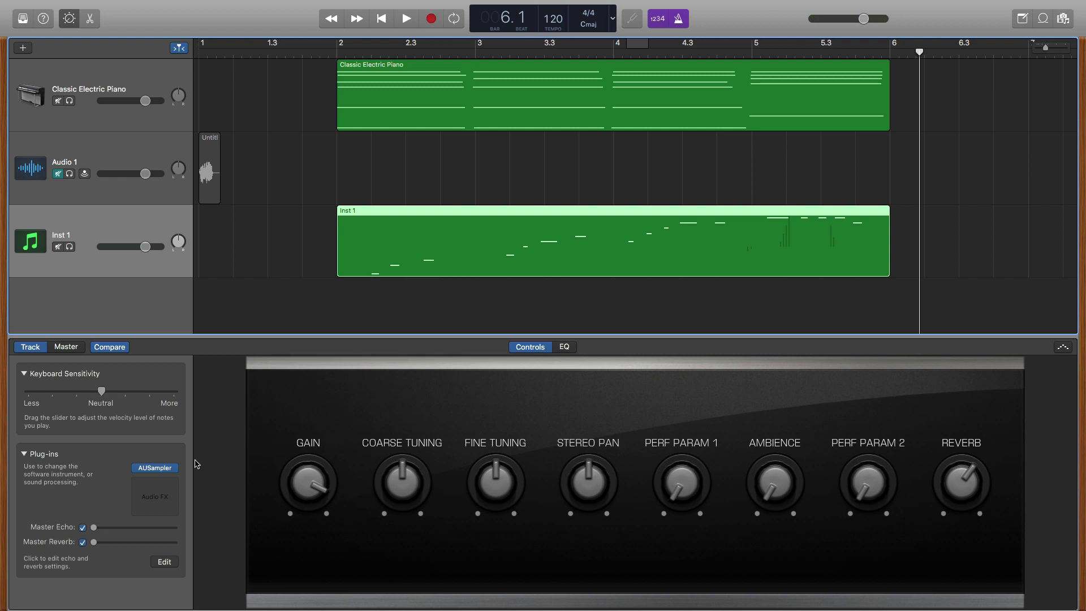
{"action": "left_click", "coordinate": [152, 469]}
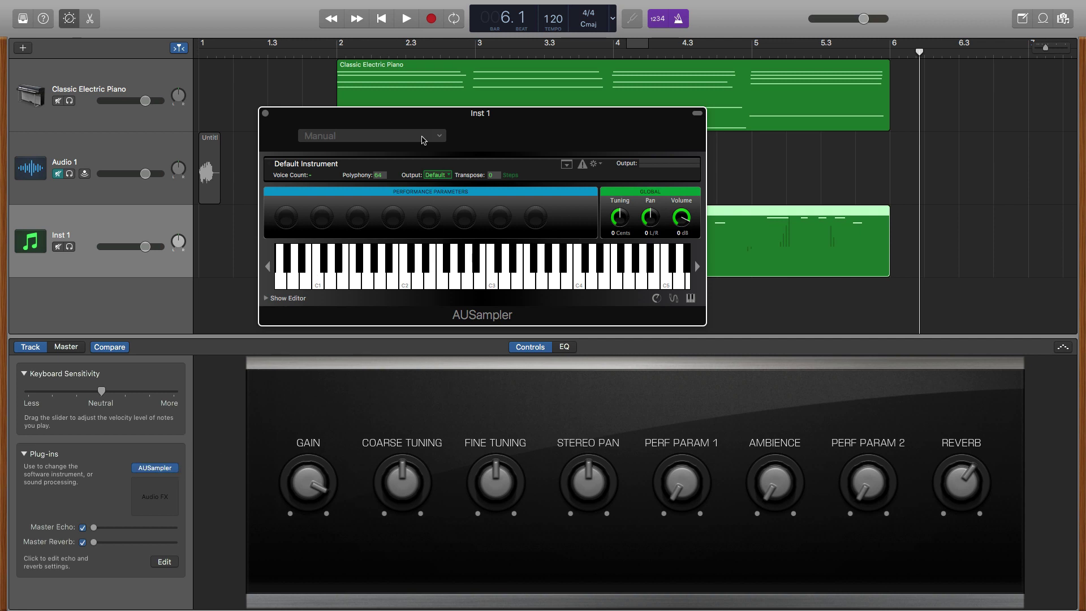
{"action": "left_click", "coordinate": [337, 140]}
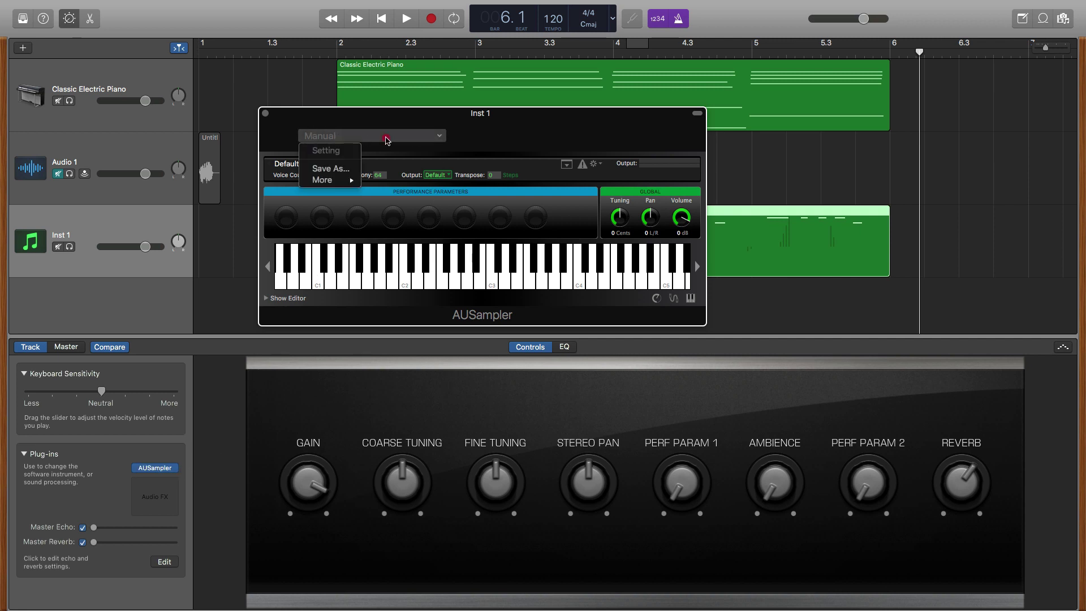
{"action": "left_click", "coordinate": [333, 169]}
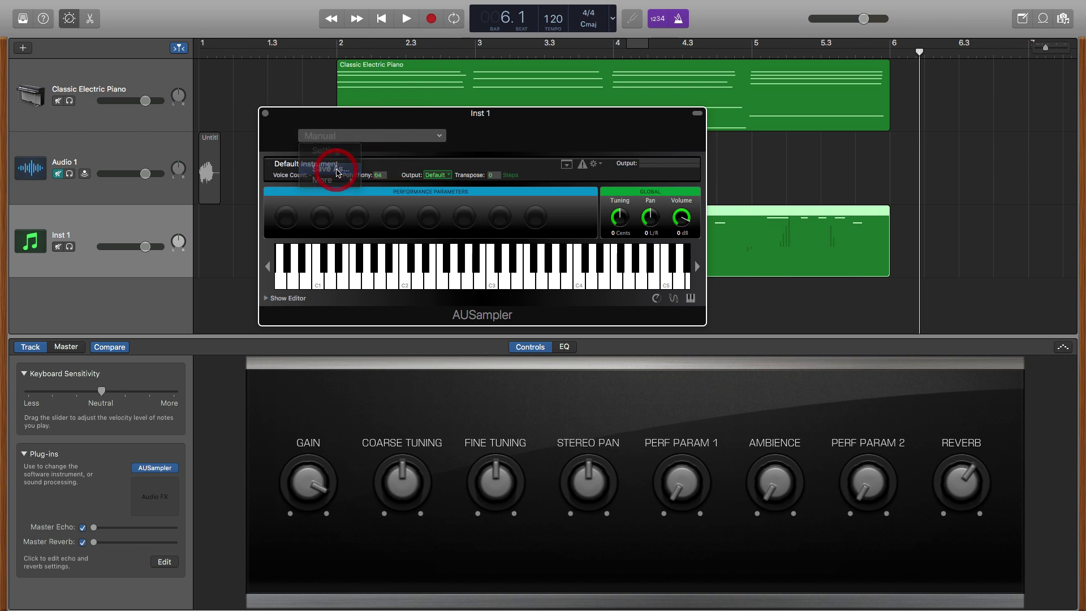
{"action": "scroll", "coordinate": [532, 191], "scroll_direction": "left", "scroll_amount": 5}
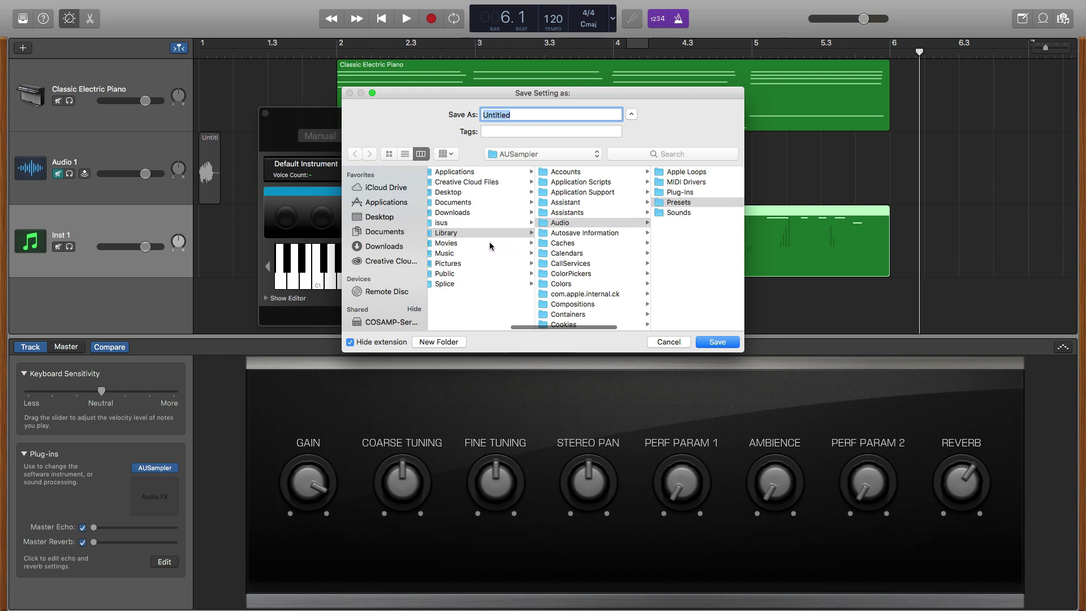
{"action": "scroll", "coordinate": [526, 242], "scroll_direction": "left", "scroll_amount": 3}
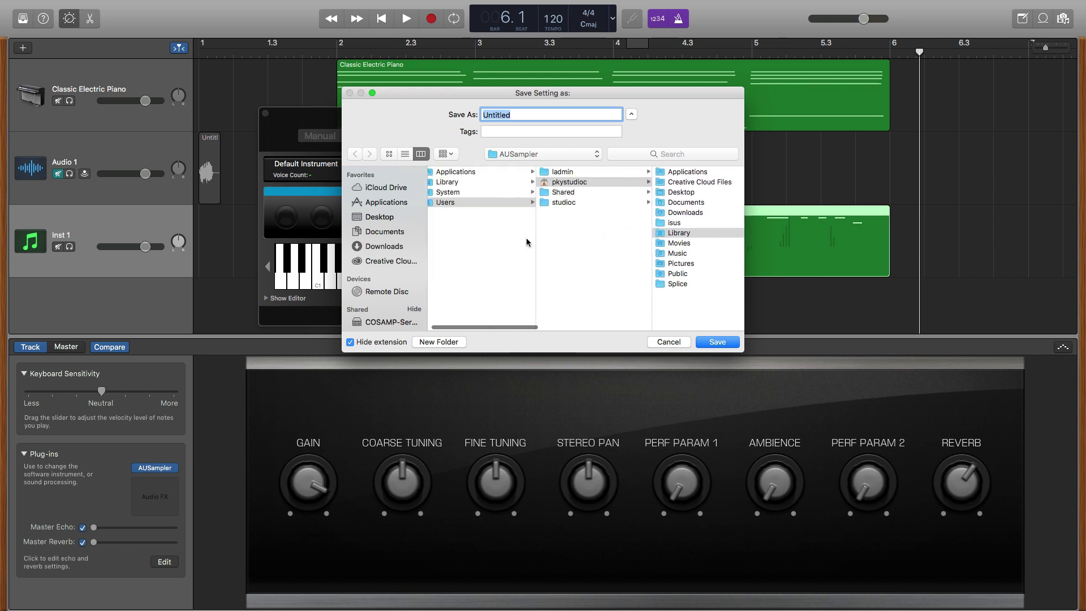
{"action": "scroll", "coordinate": [526, 242], "scroll_direction": "right", "scroll_amount": 5}
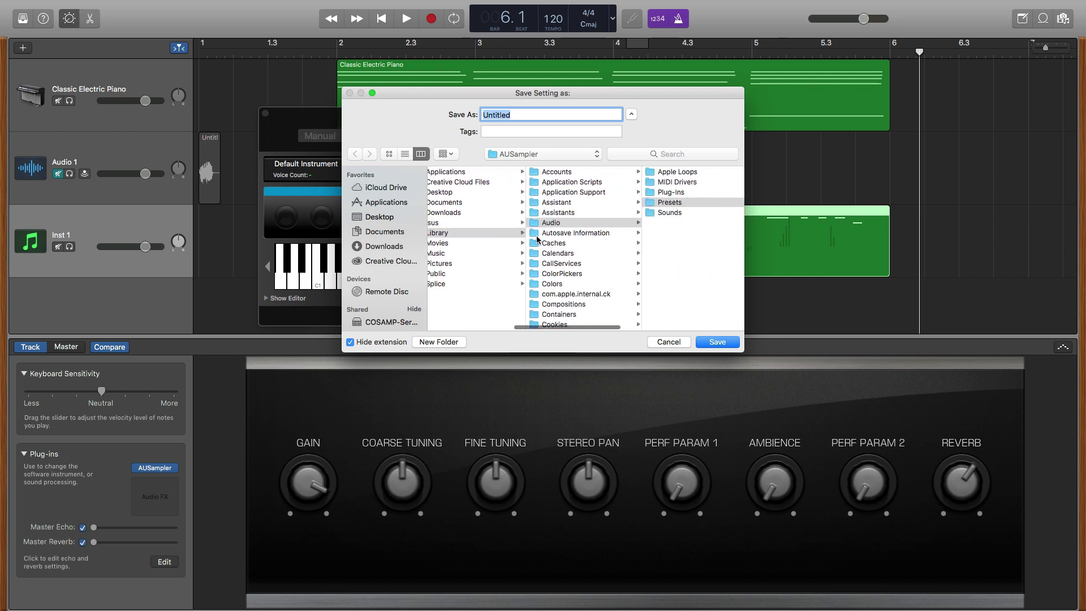
{"action": "scroll", "coordinate": [518, 200], "scroll_direction": "right", "scroll_amount": 2}
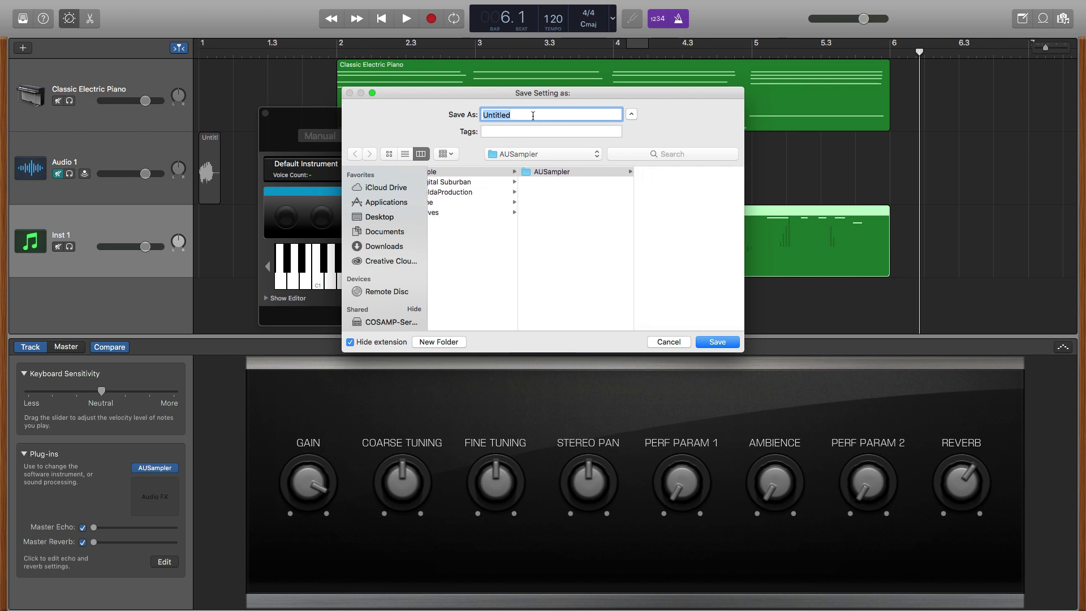
{"action": "type", "text": "bap"}
{"action": "left_click", "coordinate": [716, 342]}
{"action": "left_click", "coordinate": [266, 115]}
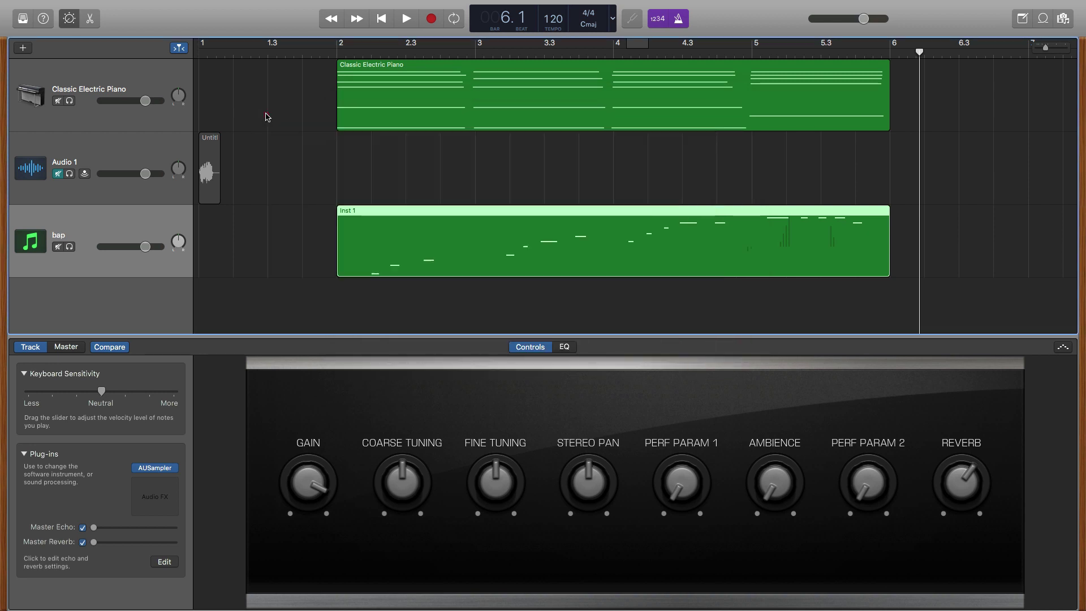
- Create a new software instrument track directly below the Classic Electric Piano track
{"action": "left_click", "coordinate": [53, 69]}
{"action": "left_click", "coordinate": [23, 48]}
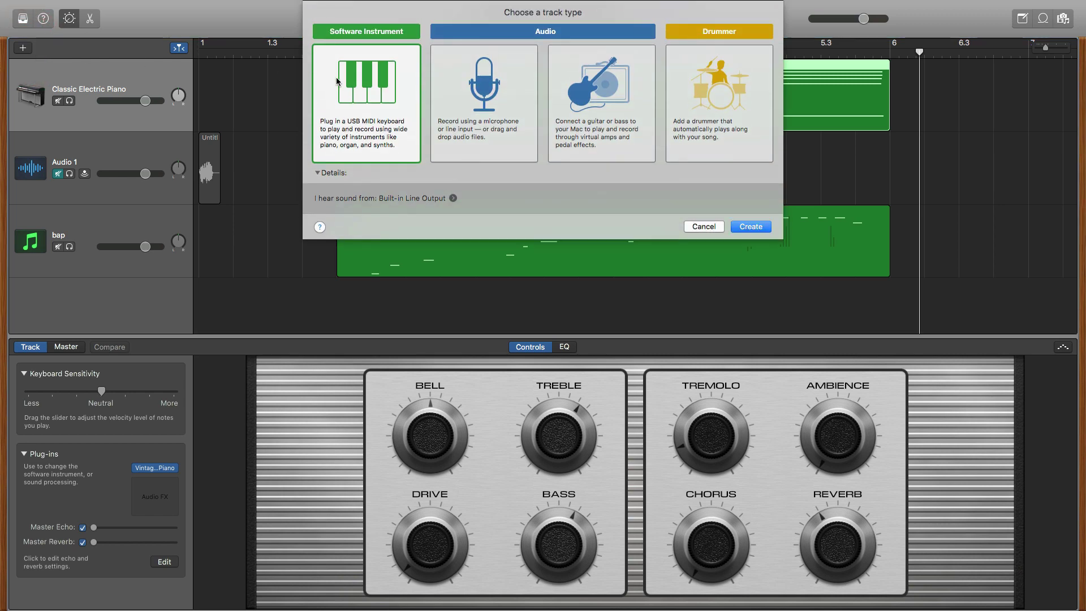
{"action": "left_click", "coordinate": [337, 81]}
{"action": "left_click", "coordinate": [750, 226]}
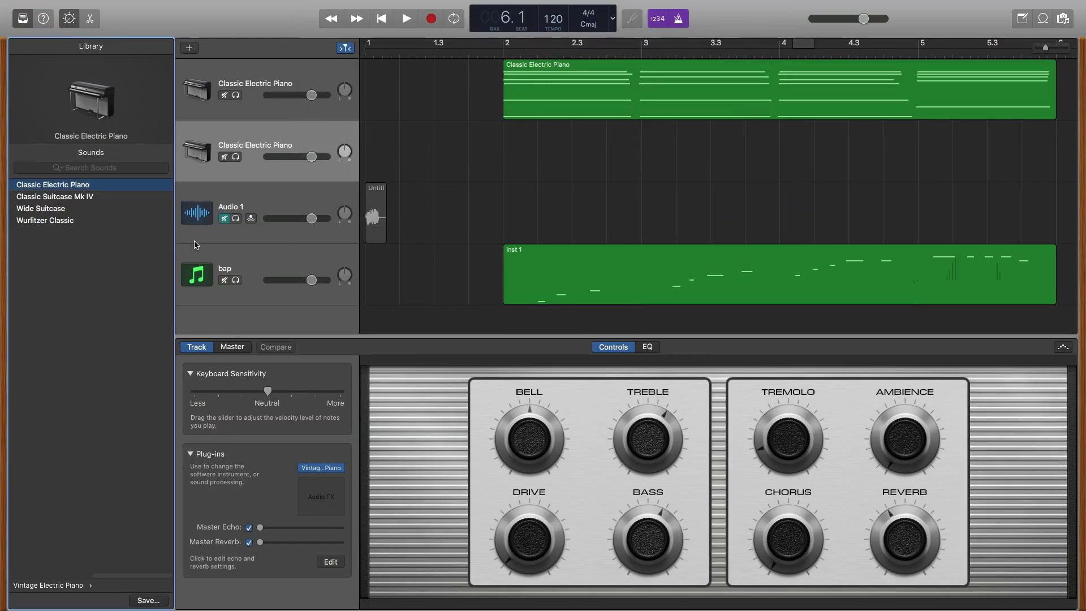
- Replace the new track's electric piano instrument with AUSampler in stereo
{"action": "left_click", "coordinate": [288, 140]}
{"action": "left_click", "coordinate": [321, 467]}
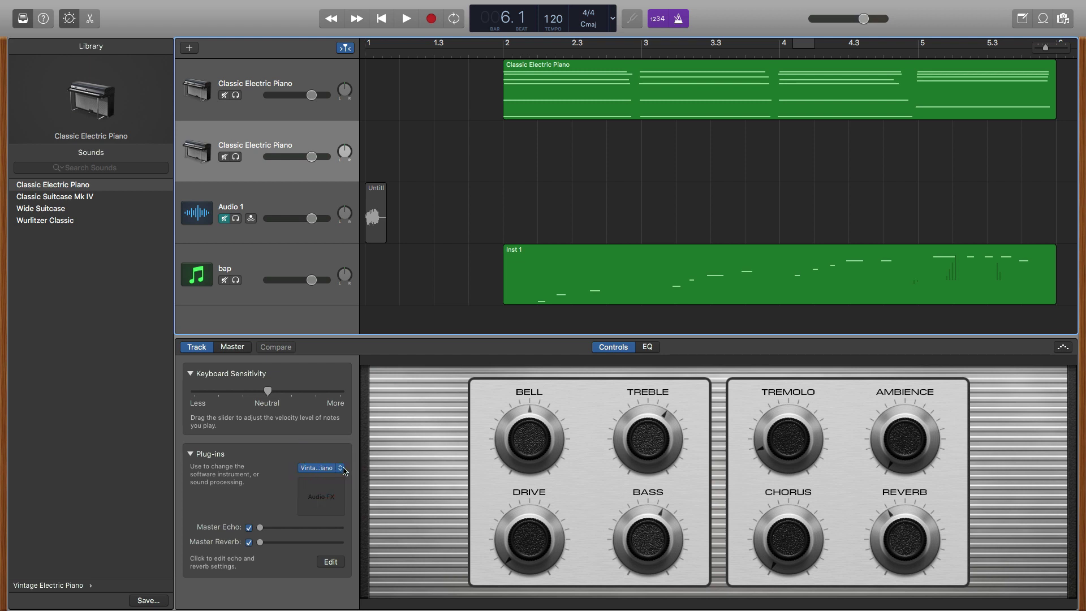
{"action": "left_click", "coordinate": [343, 470]}
{"action": "mouse_move", "coordinate": [348, 469]}
{"action": "mouse_move", "coordinate": [355, 495]}
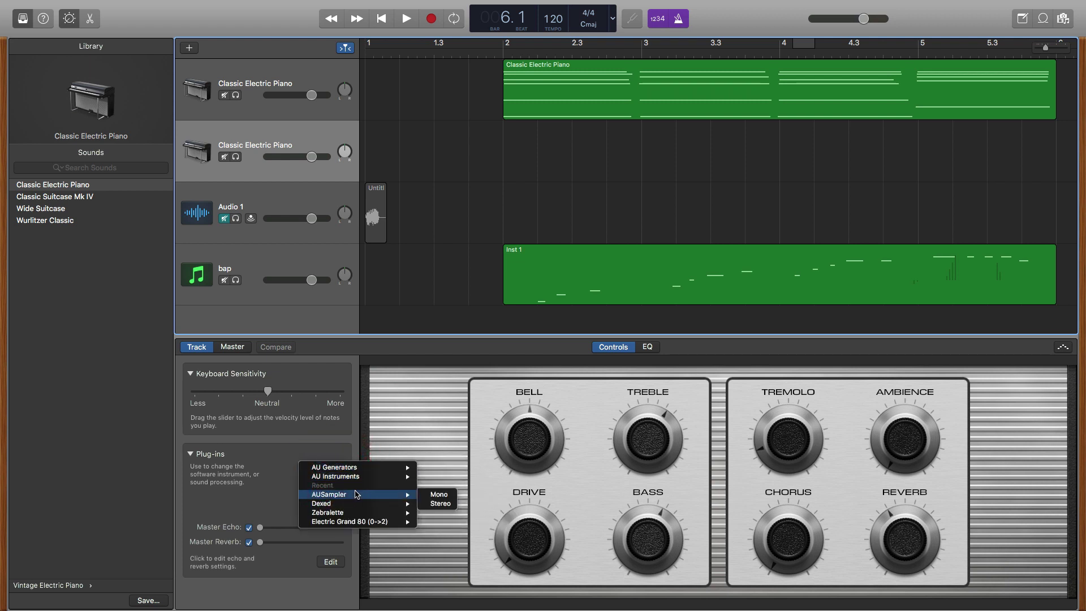
{"action": "left_click", "coordinate": [444, 503]}
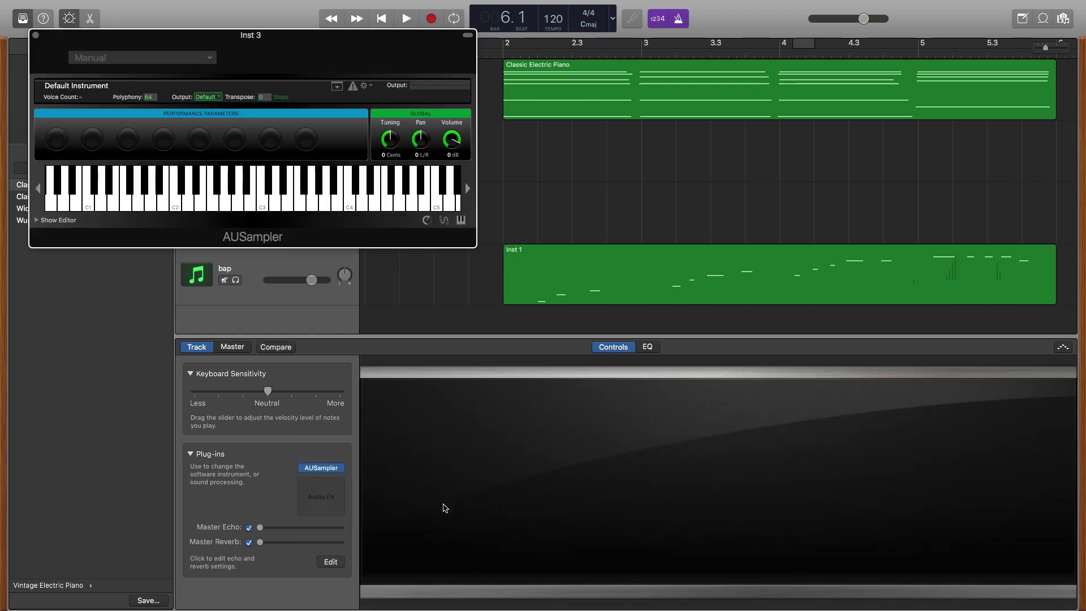
- Load the saved bap setting into the new track's AUSampler and test it by playing a few notes
{"action": "left_click", "coordinate": [149, 76]}
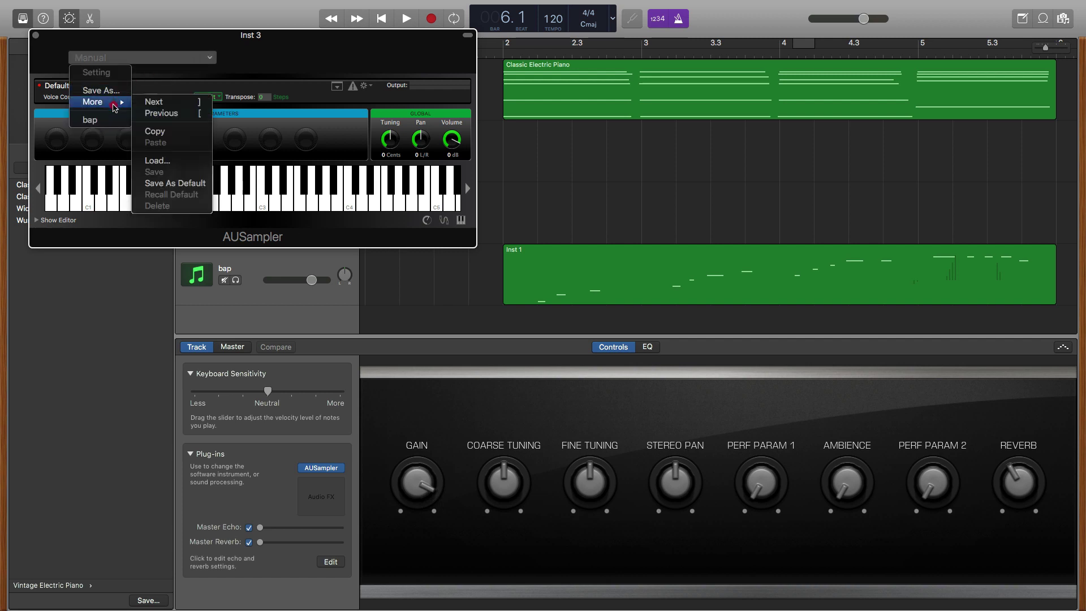
{"action": "left_click", "coordinate": [107, 121]}
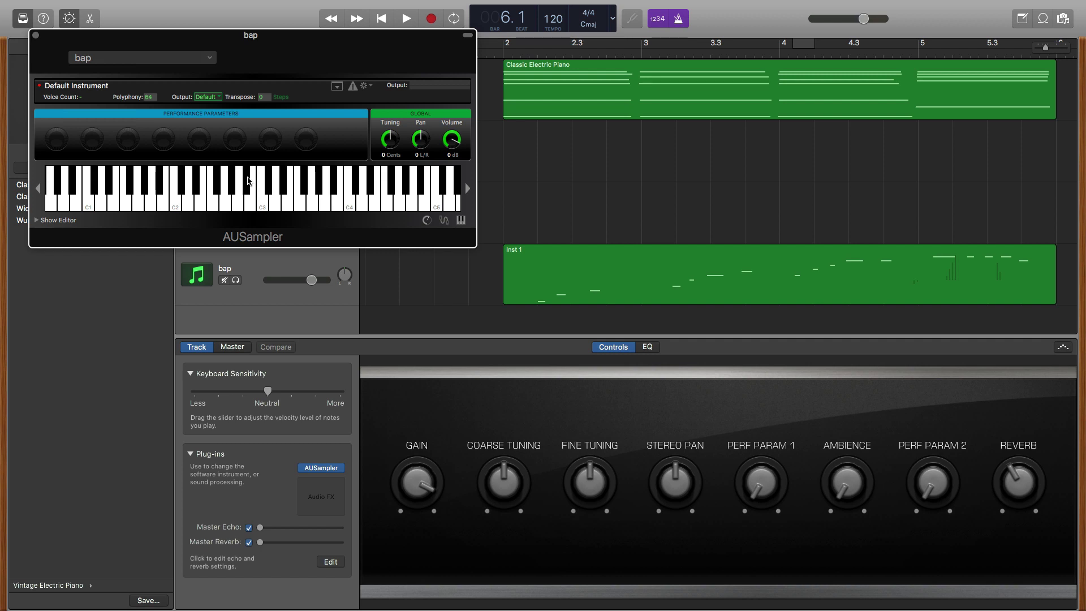
{"action": "key", "text": "a"}
{"action": "key", "text": "f"}
{"action": "key", "text": "g"}
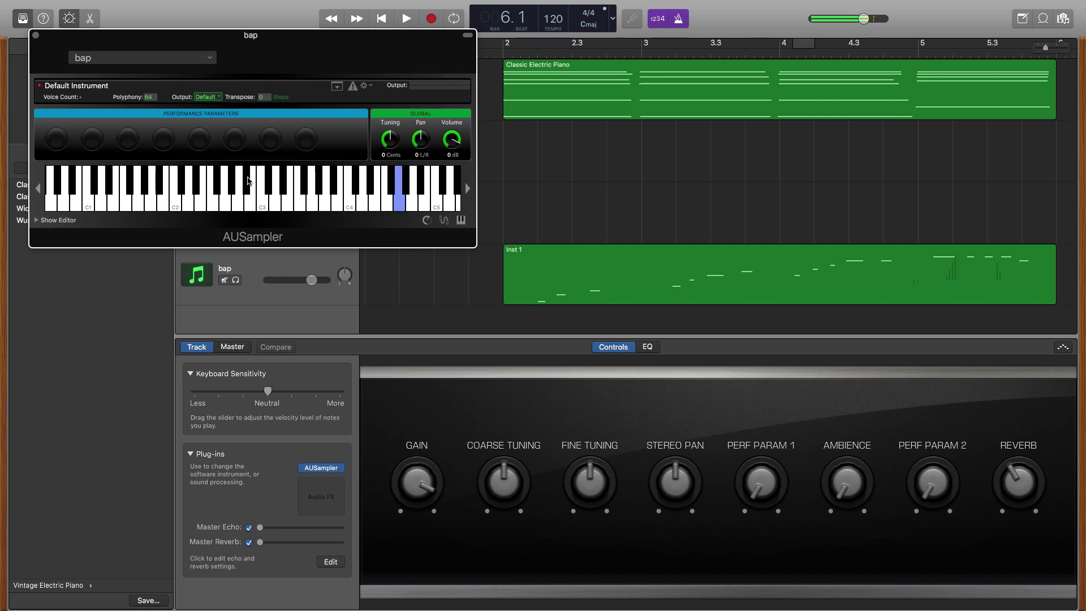
{"action": "left_click", "coordinate": [35, 35]}
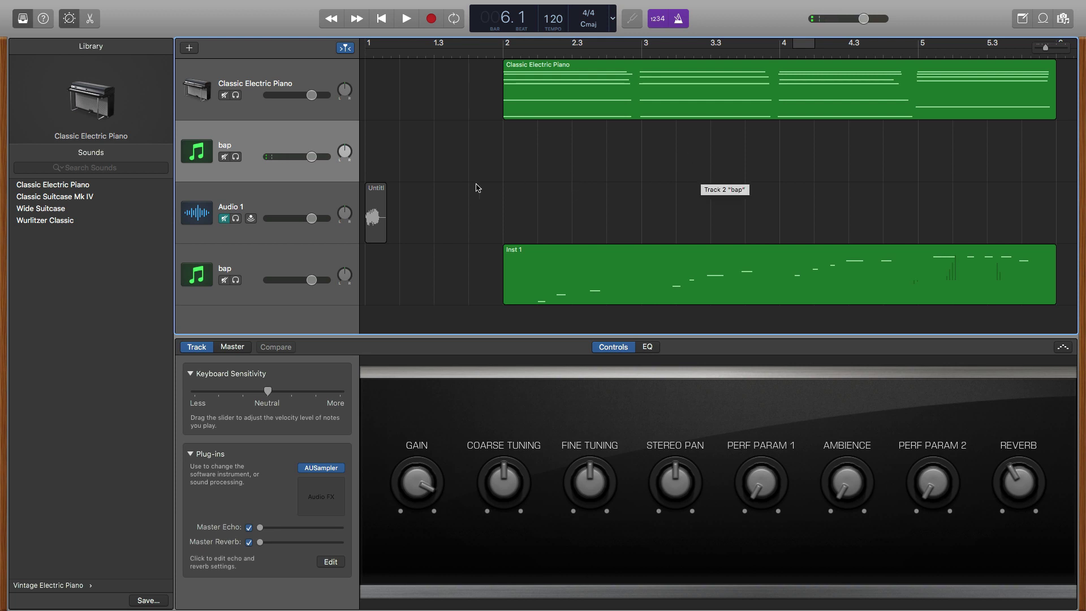
- Reopen the AUSampler window of the new bap track and show its editor with the layers and zones
{"action": "left_click", "coordinate": [253, 134]}
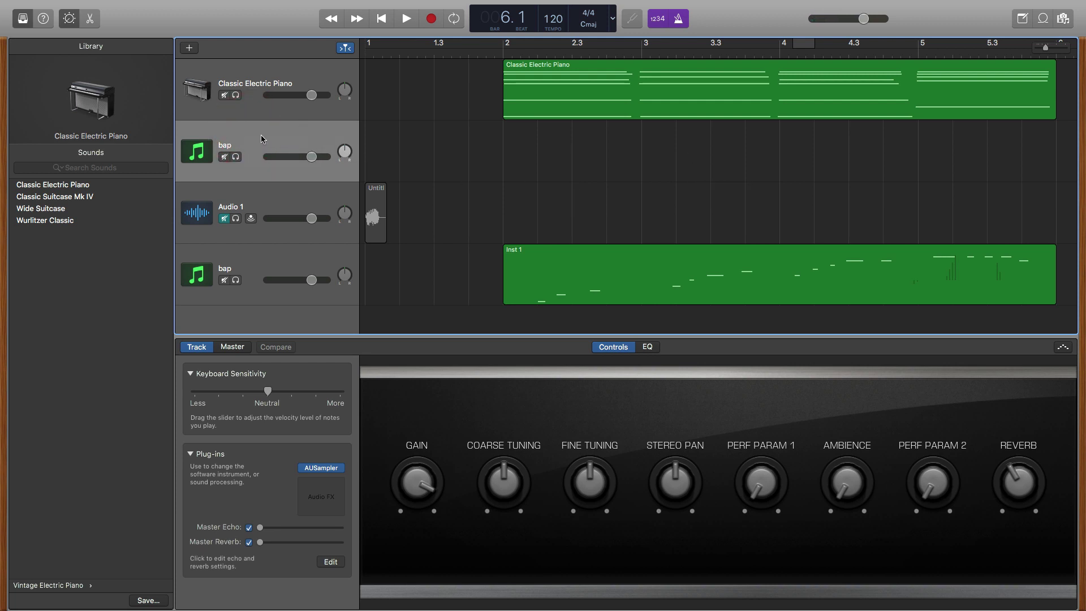
{"action": "left_click", "coordinate": [327, 467]}
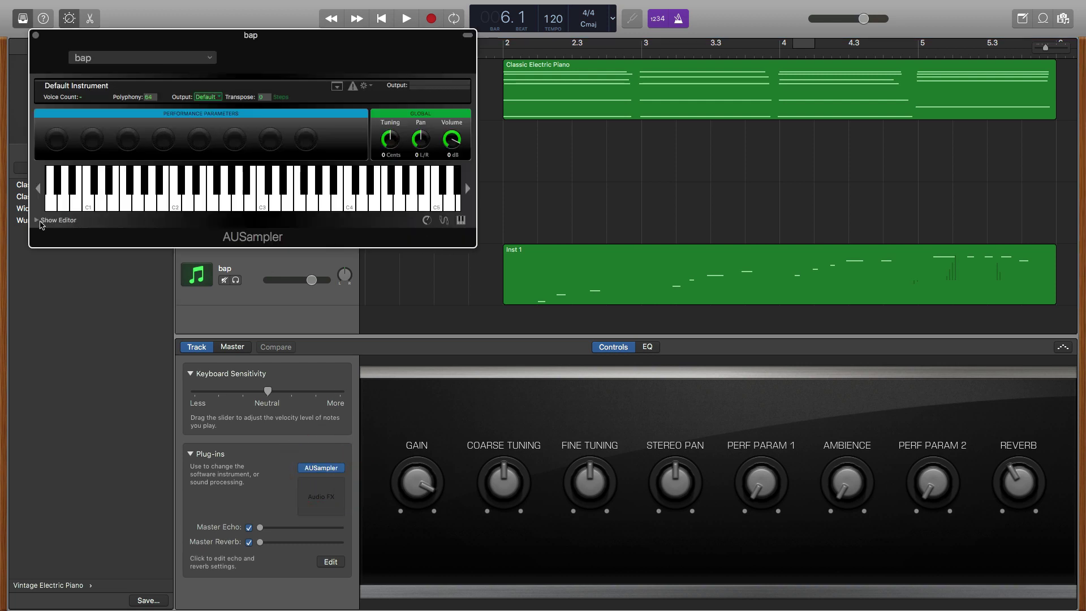
{"action": "left_click", "coordinate": [37, 220]}
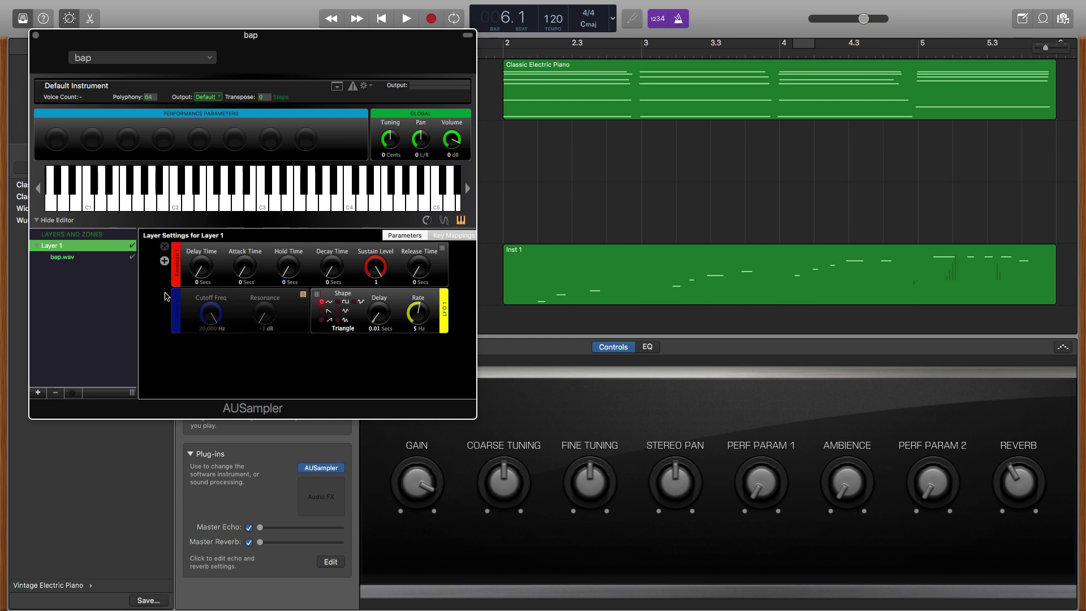
{"action": "left_click", "coordinate": [63, 258]}
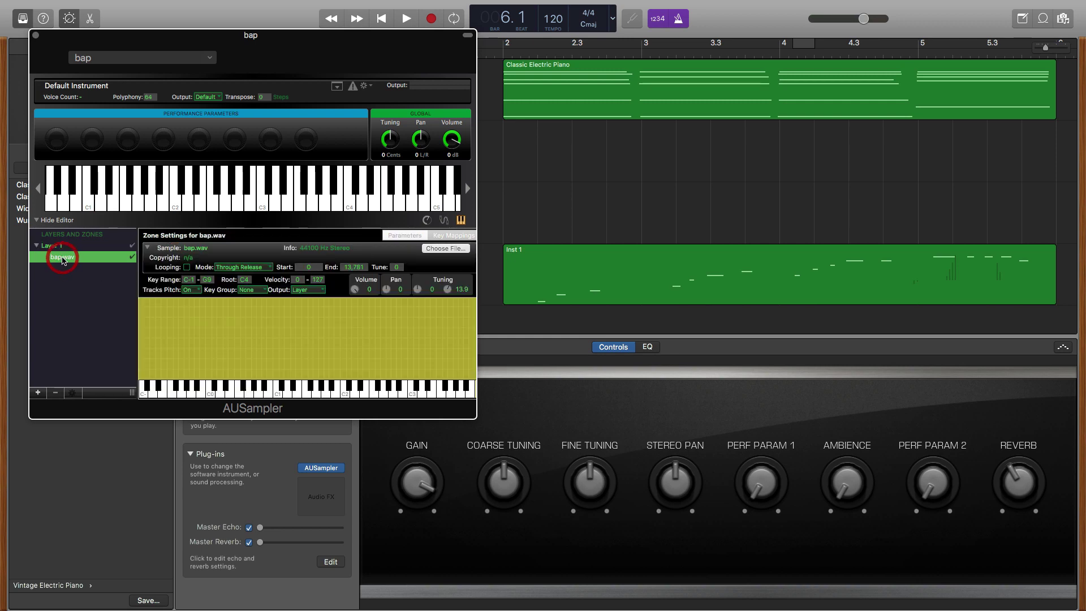
{"action": "left_click", "coordinate": [441, 249]}
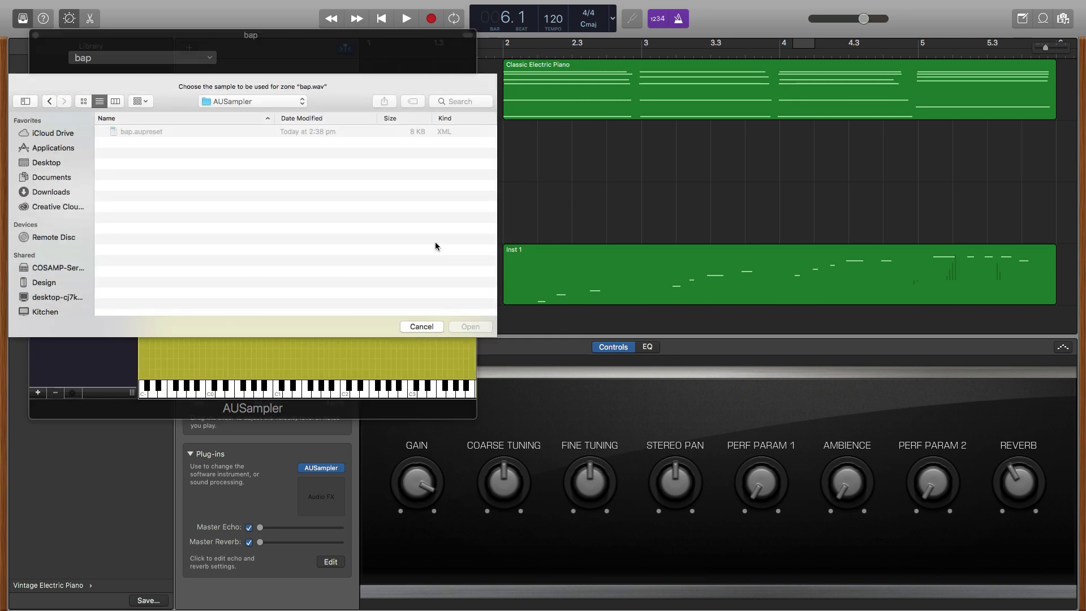
{"action": "left_click", "coordinate": [50, 164]}
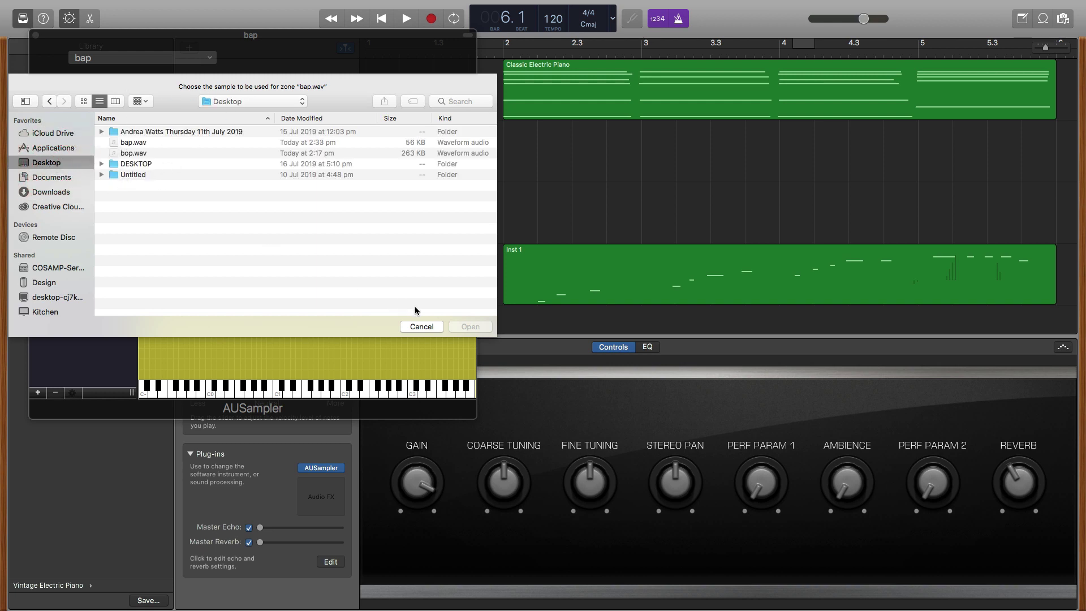
{"action": "left_click", "coordinate": [411, 327]}
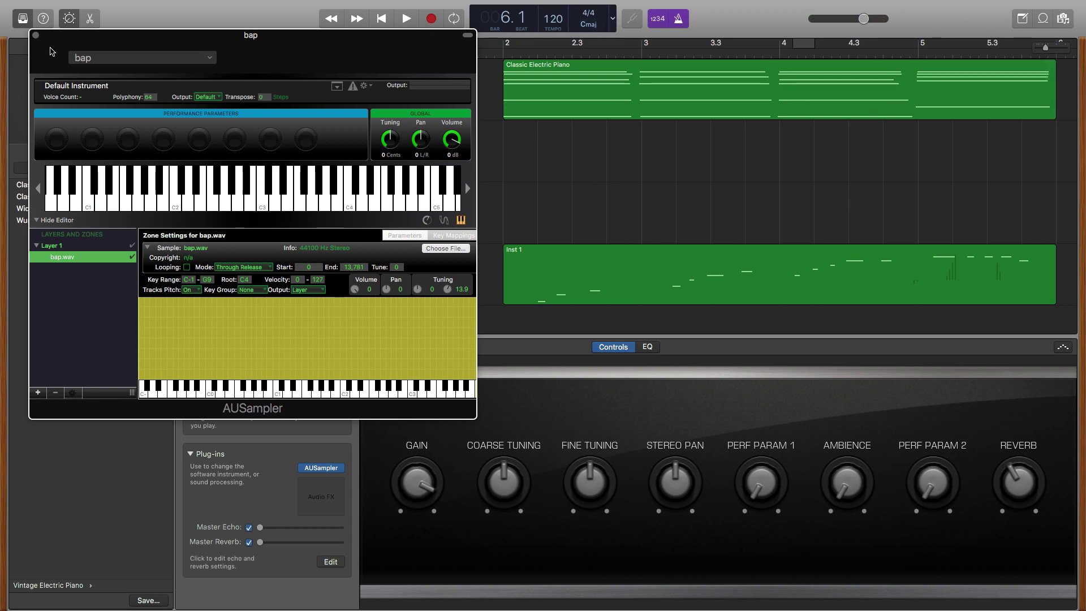
{"action": "left_click", "coordinate": [36, 36]}
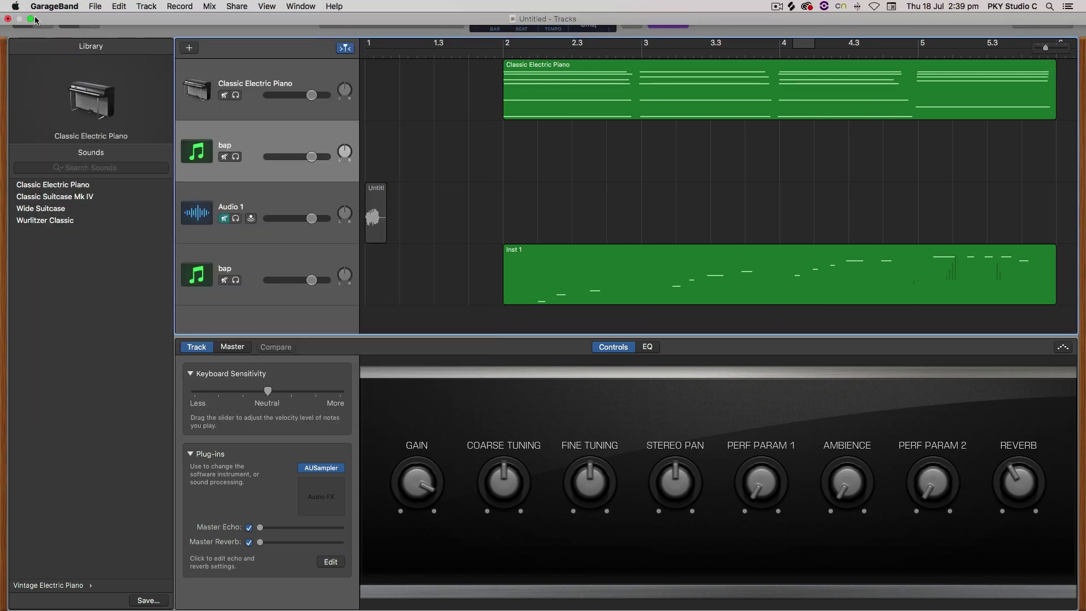
- Take GarageBand out of full screen, move FM_808_boomin_E.wav from the FM_808s folder onto the desktop, and put the folder window away
{"action": "left_click", "coordinate": [30, 19]}
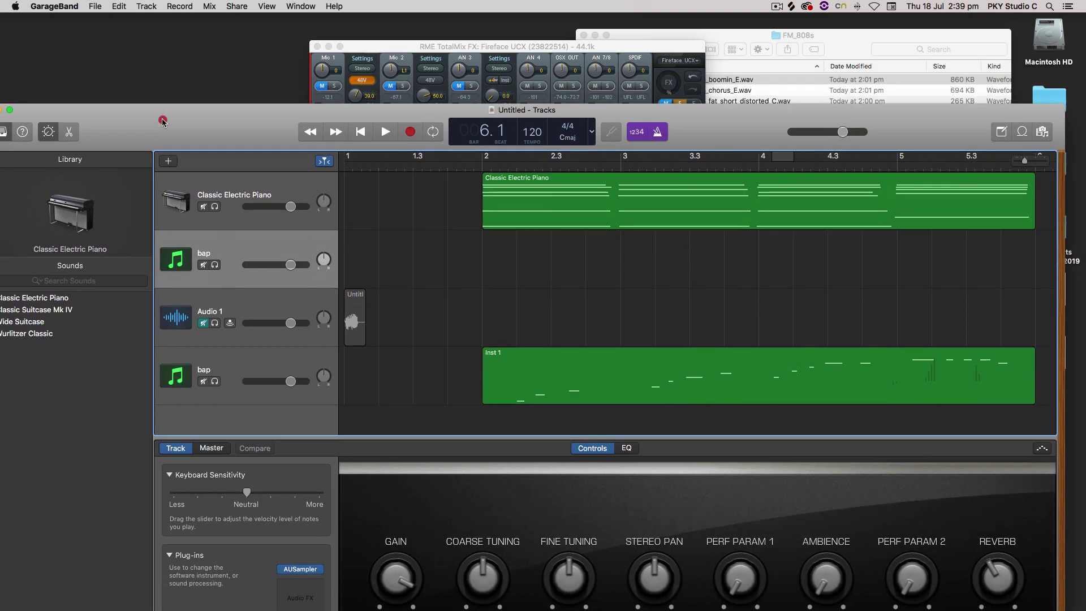
{"action": "left_click", "coordinate": [729, 43]}
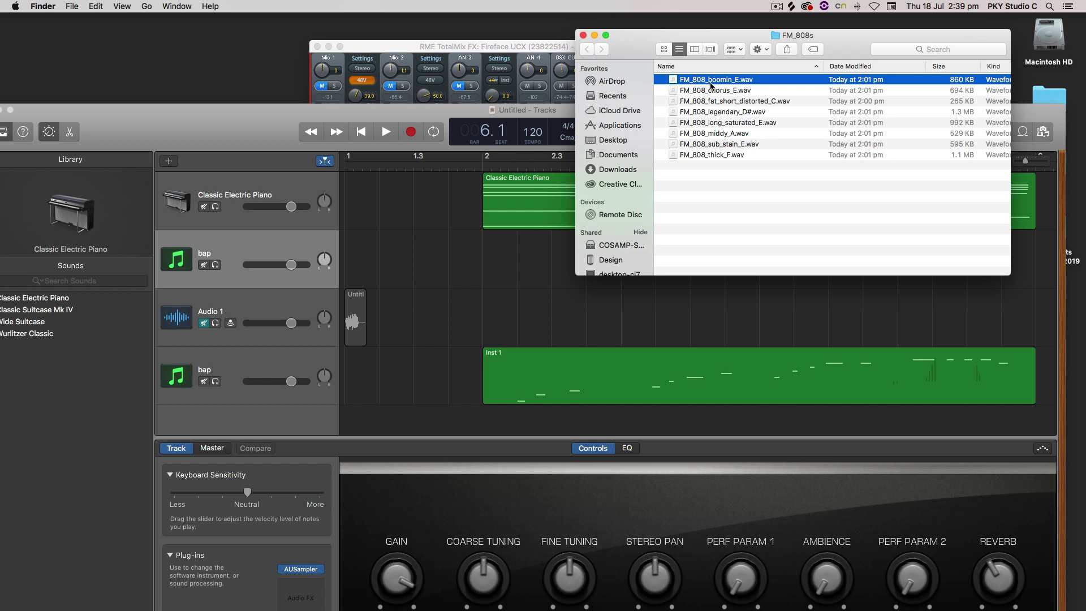
{"action": "left_click_drag", "start_coordinate": [751, 82], "coordinate": [238, 70]}
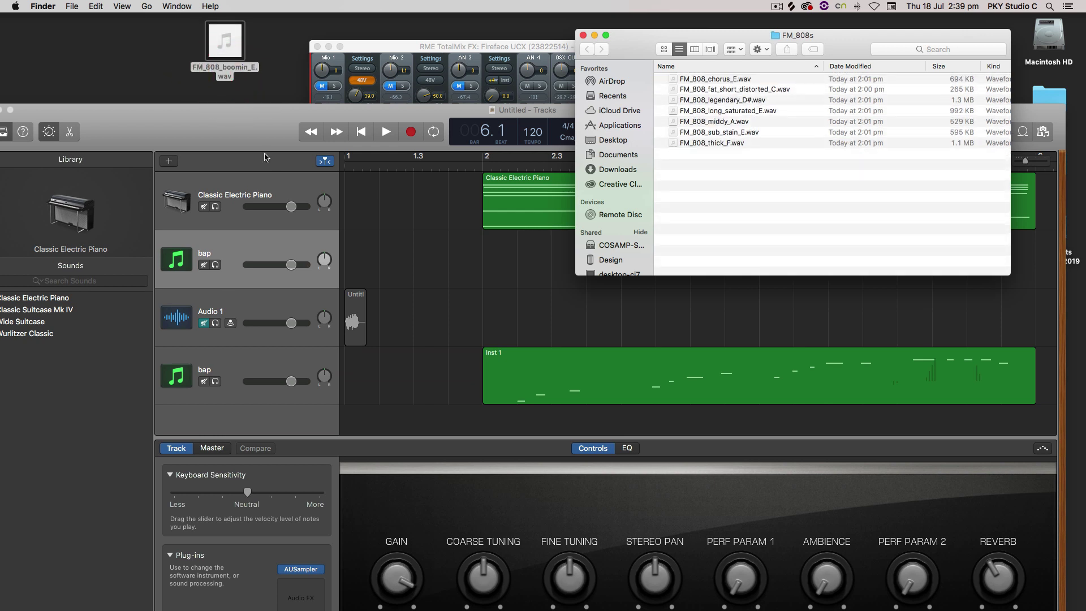
{"action": "left_click", "coordinate": [225, 42]}
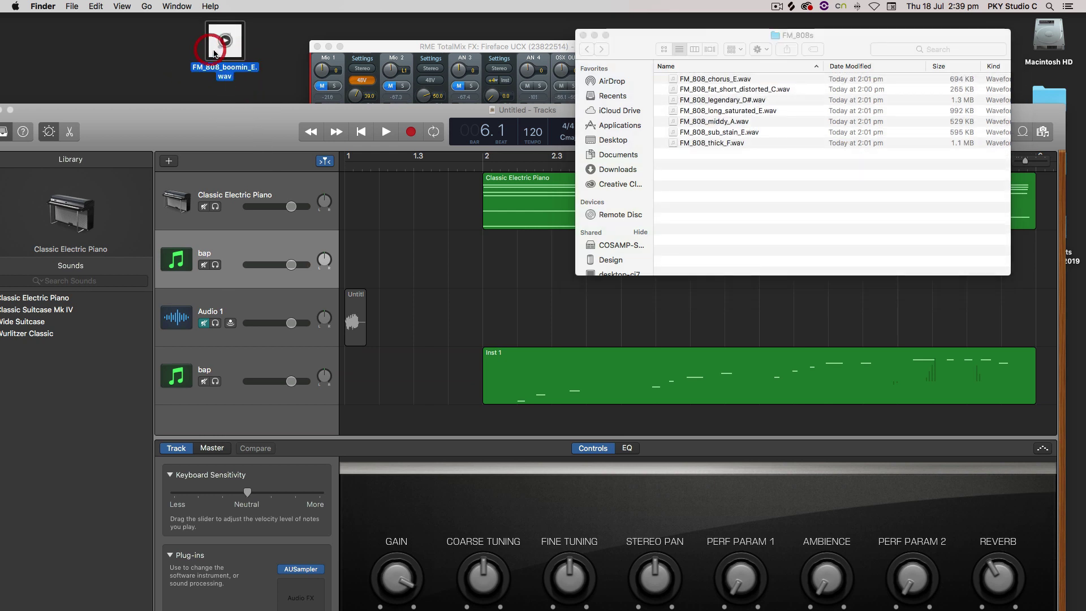
{"action": "left_click", "coordinate": [715, 183]}
{"action": "left_click", "coordinate": [593, 36]}
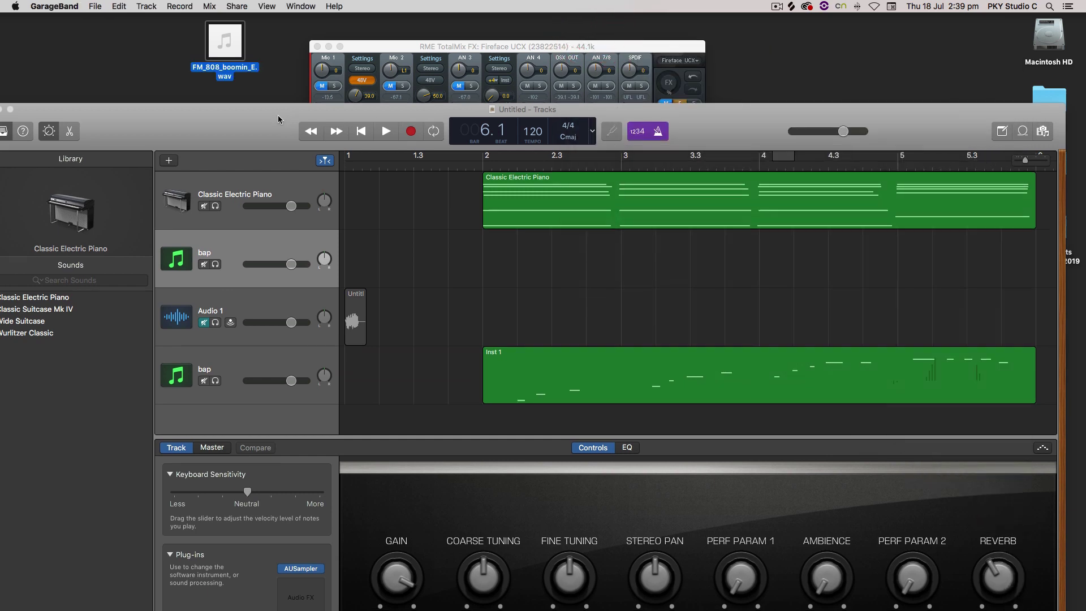
- Return the GarageBand window to full screen and select the bap track directly below Classic Electric Piano
{"action": "left_click_drag", "start_coordinate": [280, 107], "coordinate": [280, 20]}
{"action": "double_click", "coordinate": [275, 23]}
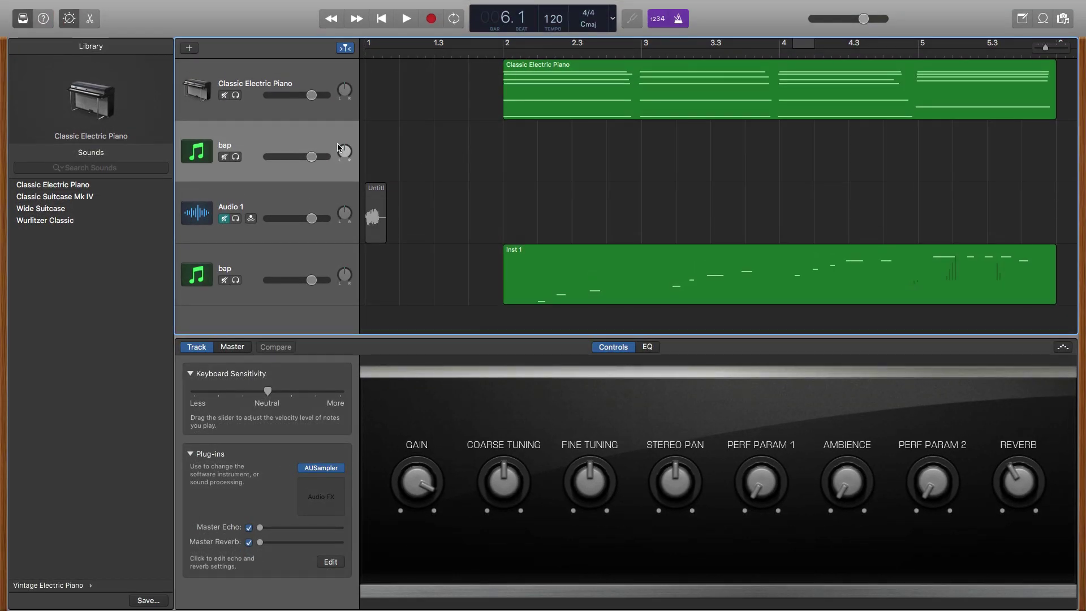
{"action": "left_click", "coordinate": [322, 134]}
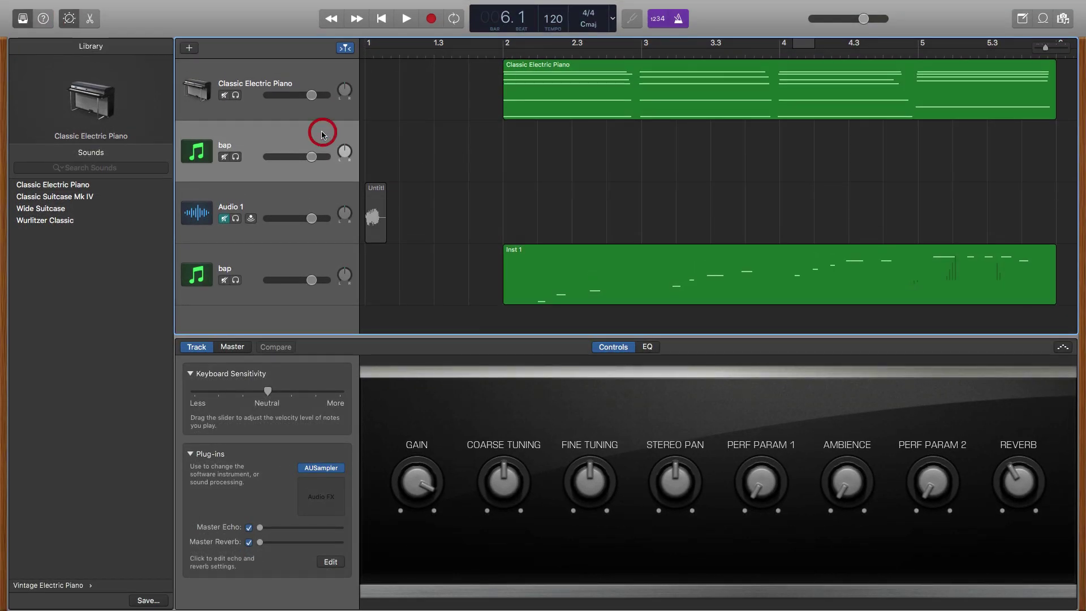
{"action": "left_click", "coordinate": [265, 142]}
{"action": "left_click", "coordinate": [69, 19]}
{"action": "left_click", "coordinate": [69, 18]}
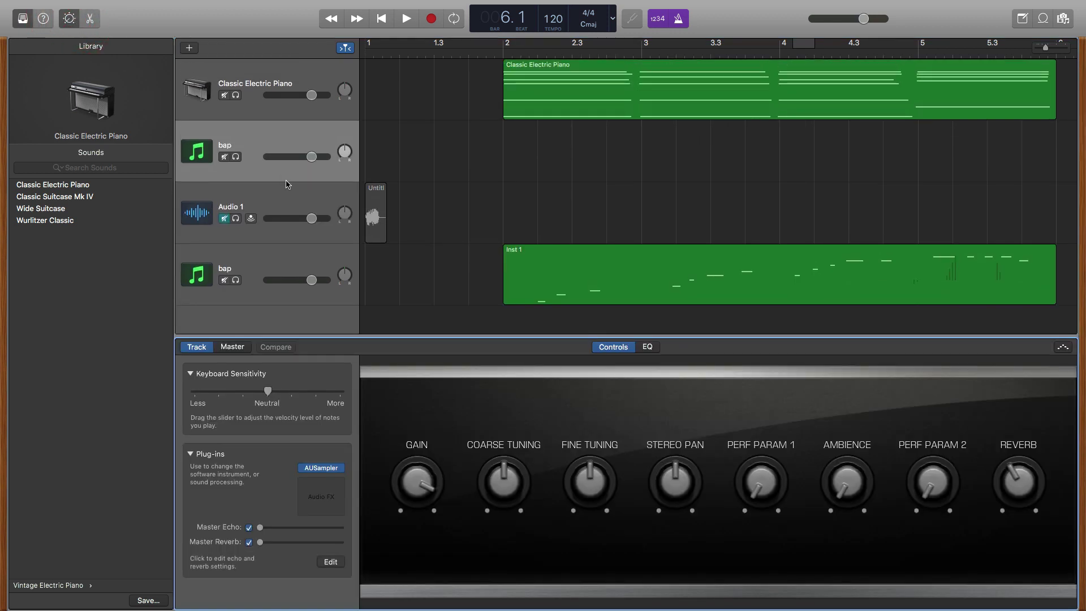
- Replace the sample of the bap.wav zone in this track's AUSampler with FM_808_boomin_E.wav from the desktop
{"action": "left_click", "coordinate": [324, 470]}
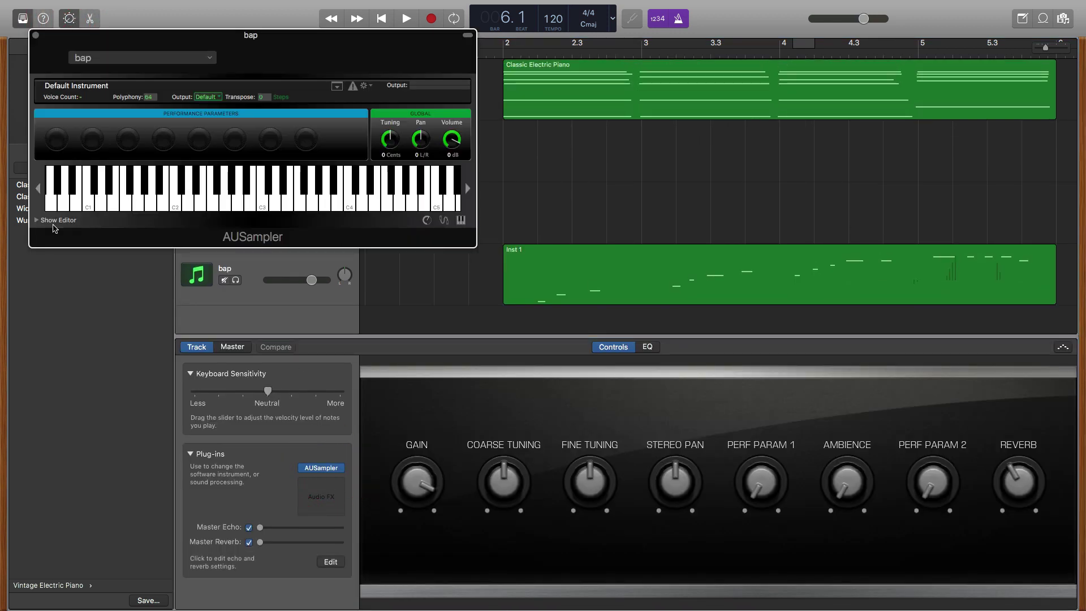
{"action": "left_click", "coordinate": [36, 220]}
{"action": "left_click", "coordinate": [68, 257]}
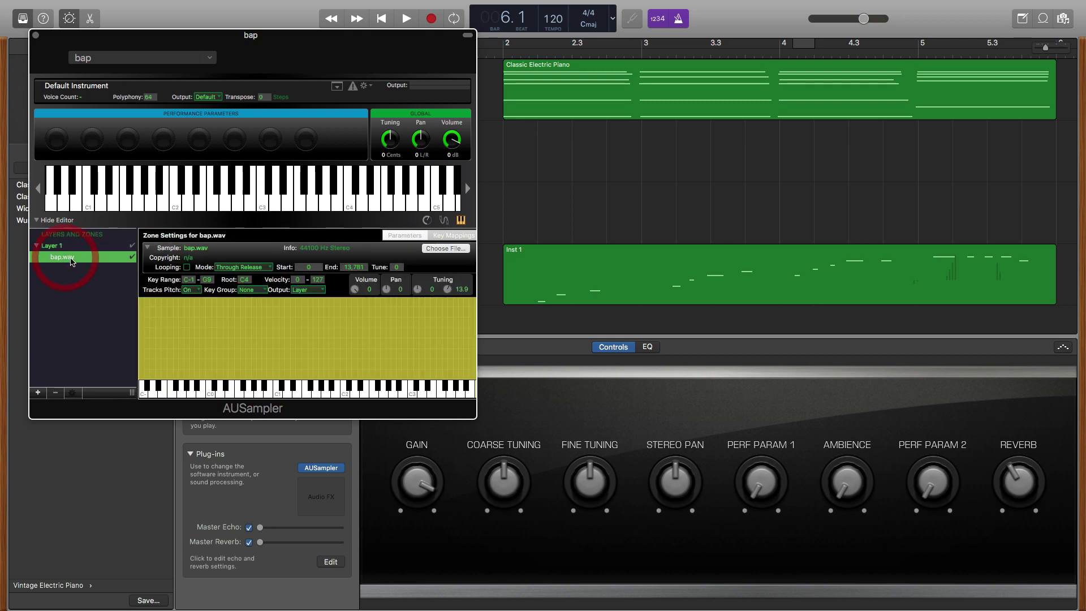
{"action": "left_click", "coordinate": [445, 248]}
{"action": "left_click", "coordinate": [57, 165]}
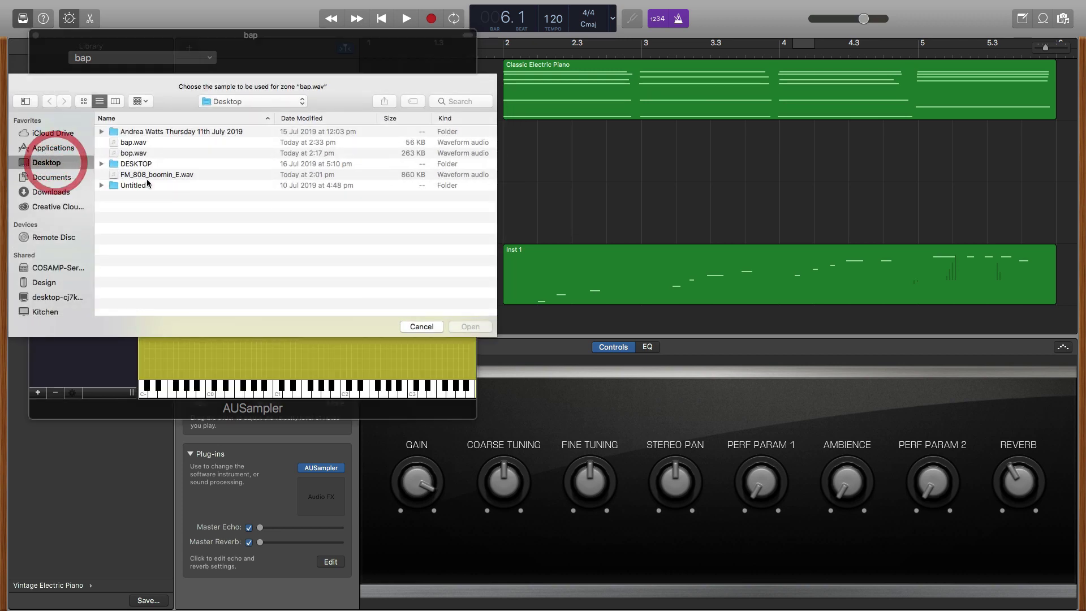
{"action": "left_click", "coordinate": [146, 177]}
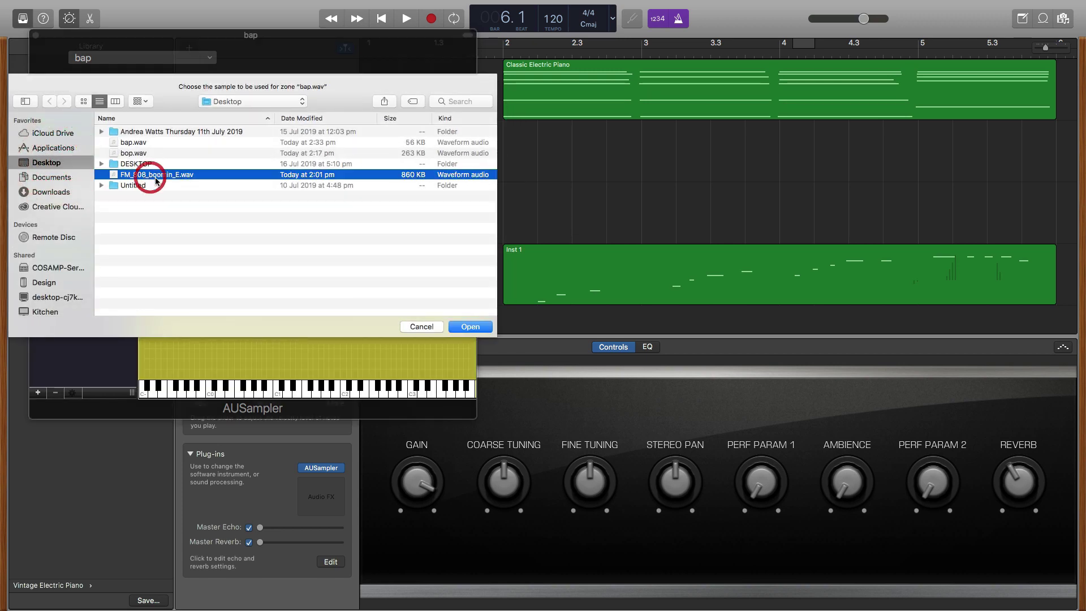
{"action": "left_click", "coordinate": [471, 327]}
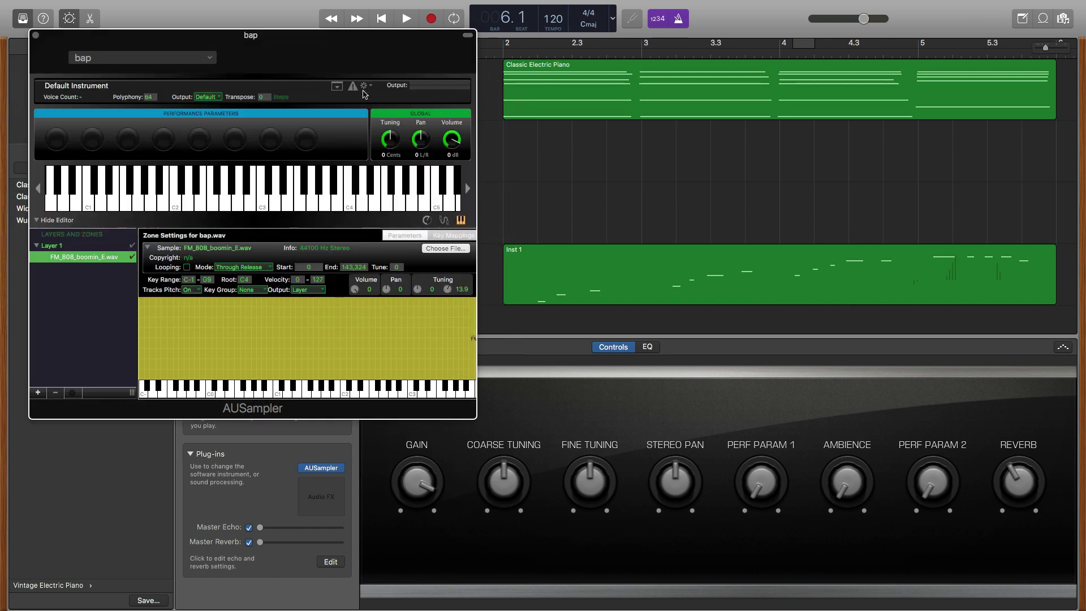
- Set the 808 zone's root key to E4 and play a note to test it
{"action": "left_click", "coordinate": [245, 279]}
{"action": "left_click", "coordinate": [264, 253]}
{"action": "key", "text": "d"}
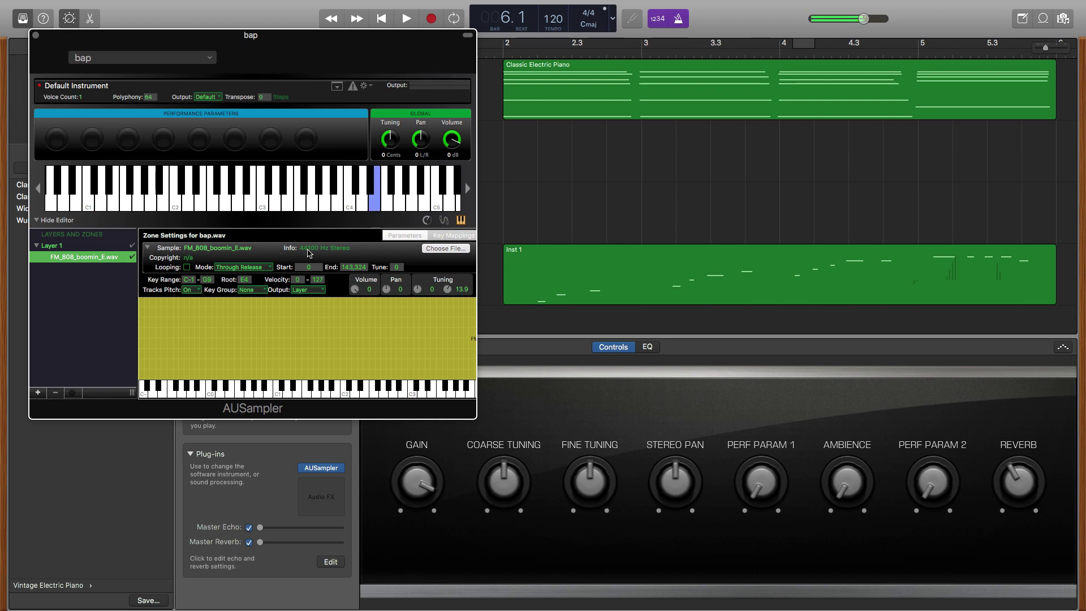
- Turn the track's reverb down to its minimum and play several high and low notes to test the 808
{"action": "left_click_drag", "start_coordinate": [1012, 475], "coordinate": [1007, 548]}
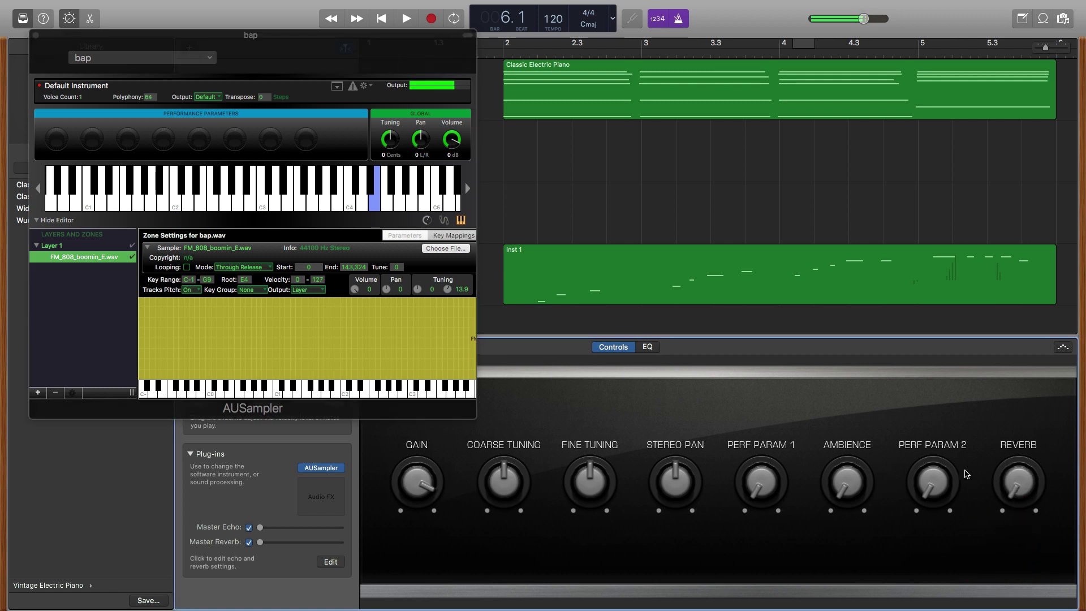
{"action": "key", "text": "semicolon"}
{"action": "key", "text": "l"}
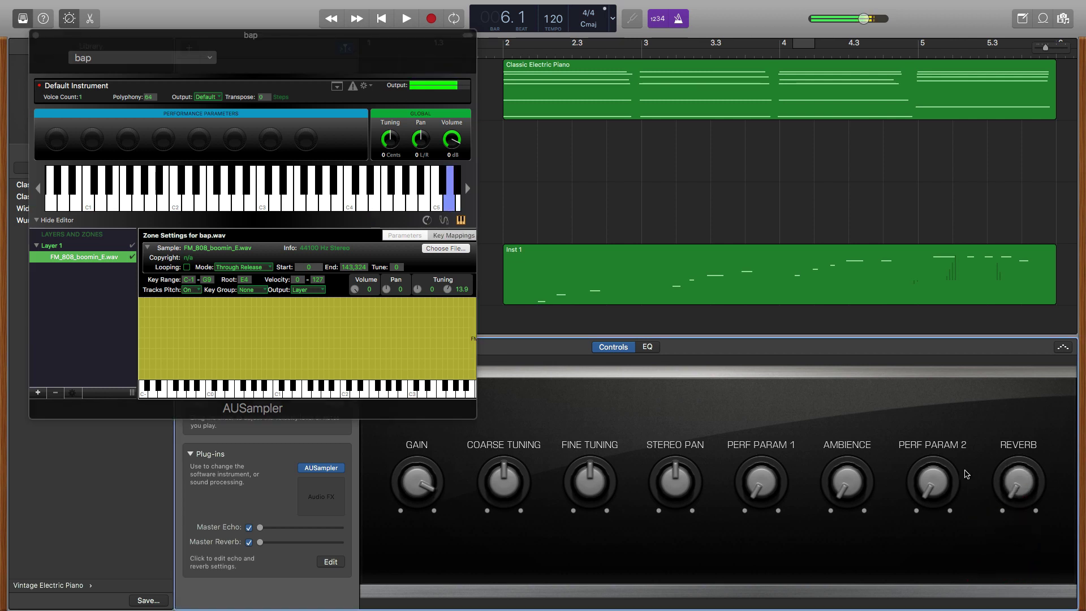
{"action": "key", "text": "j"}
{"action": "key", "text": "h"}
{"action": "key", "text": "d"}
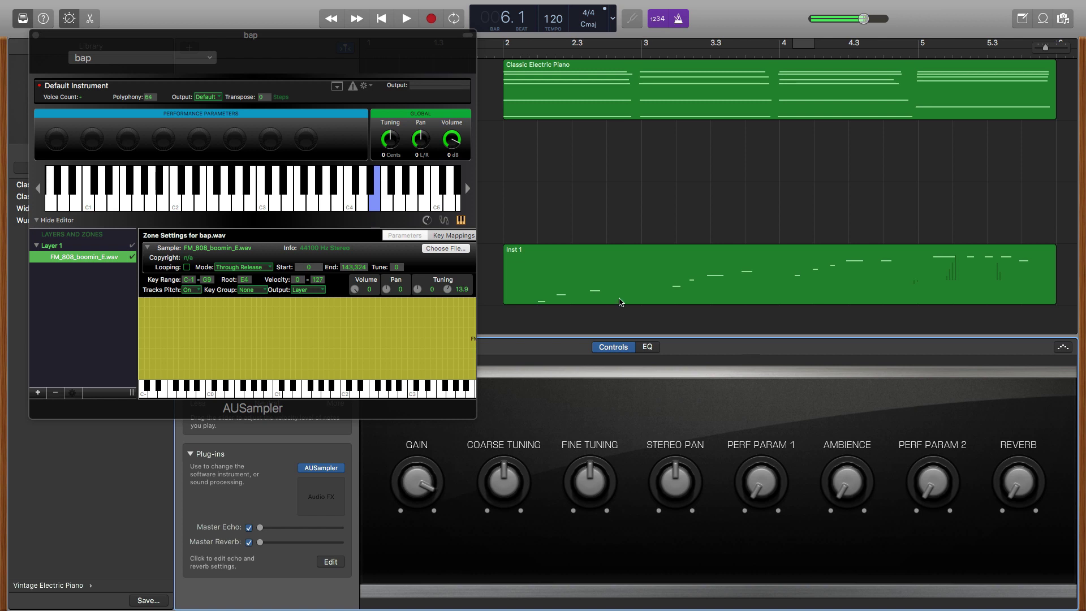
- Set the 808 zone's fine tuning to 0 and raise its volume to 3.2 and the global volume to 3.78 dB
{"action": "left_click", "coordinate": [447, 295]}
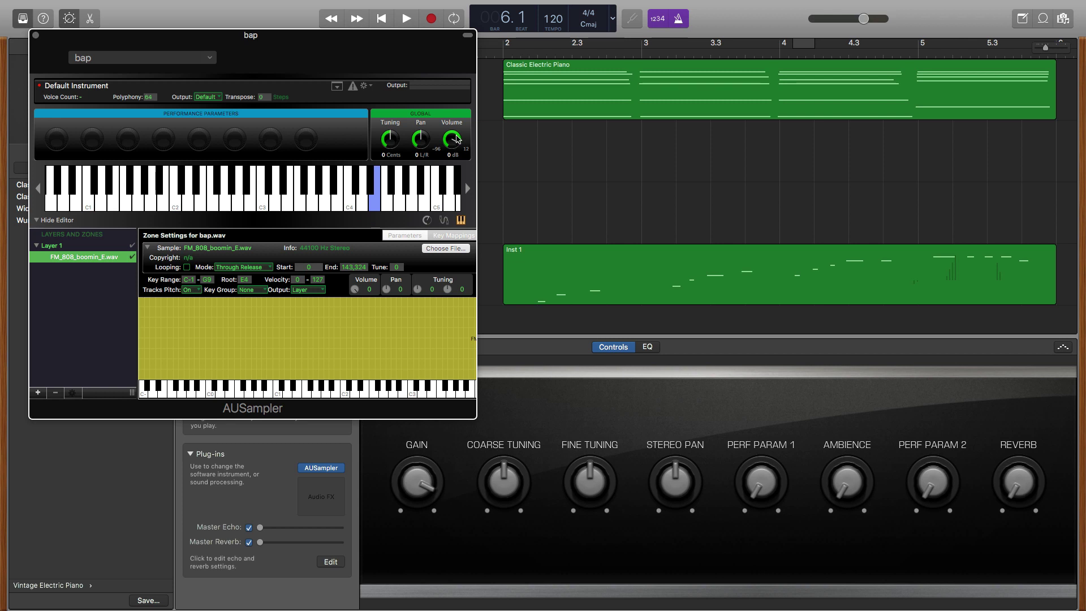
{"action": "key", "text": "d"}
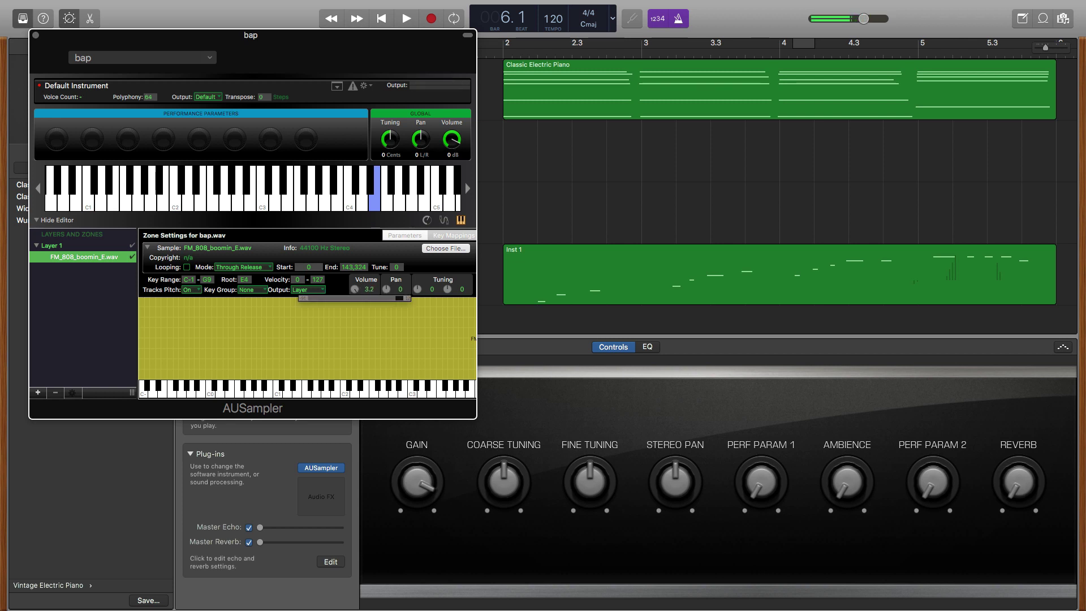
{"action": "left_click_drag", "start_coordinate": [452, 136], "coordinate": [452, 136]}
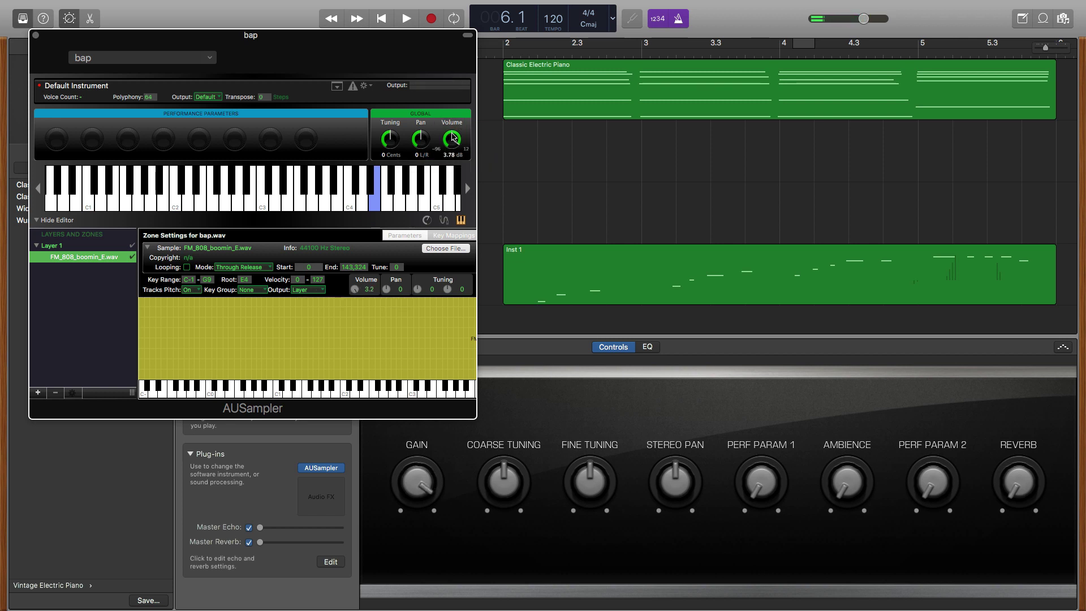
{"action": "key", "text": "d"}
- Close the AUSampler window and play repeated notes to listen to the 808 on the bap track
{"action": "left_click", "coordinate": [35, 35]}
{"action": "key", "text": "d"}
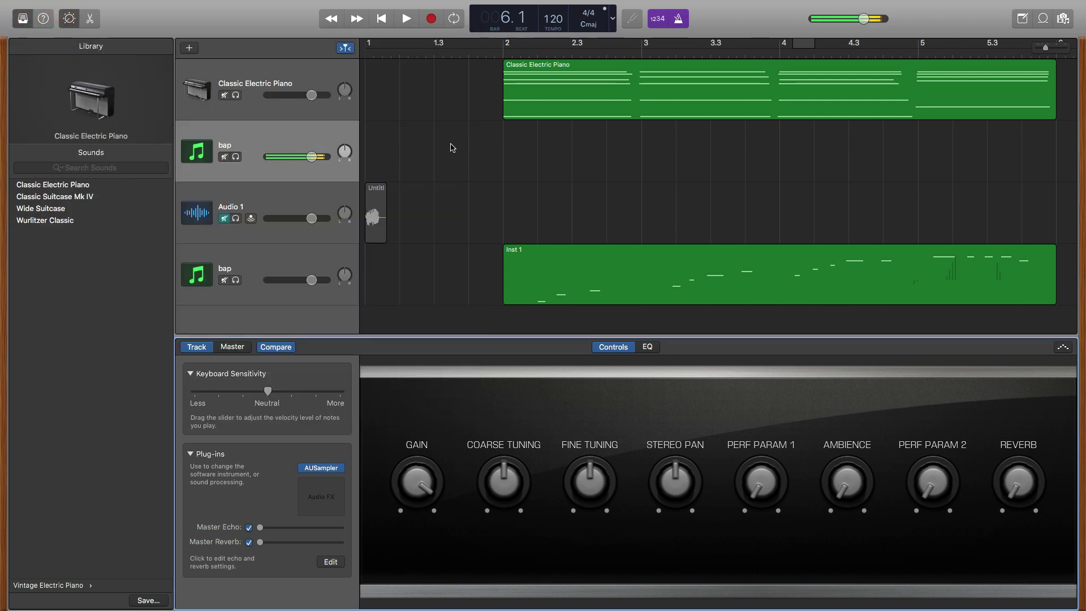
{"action": "left_click", "coordinate": [453, 138]}
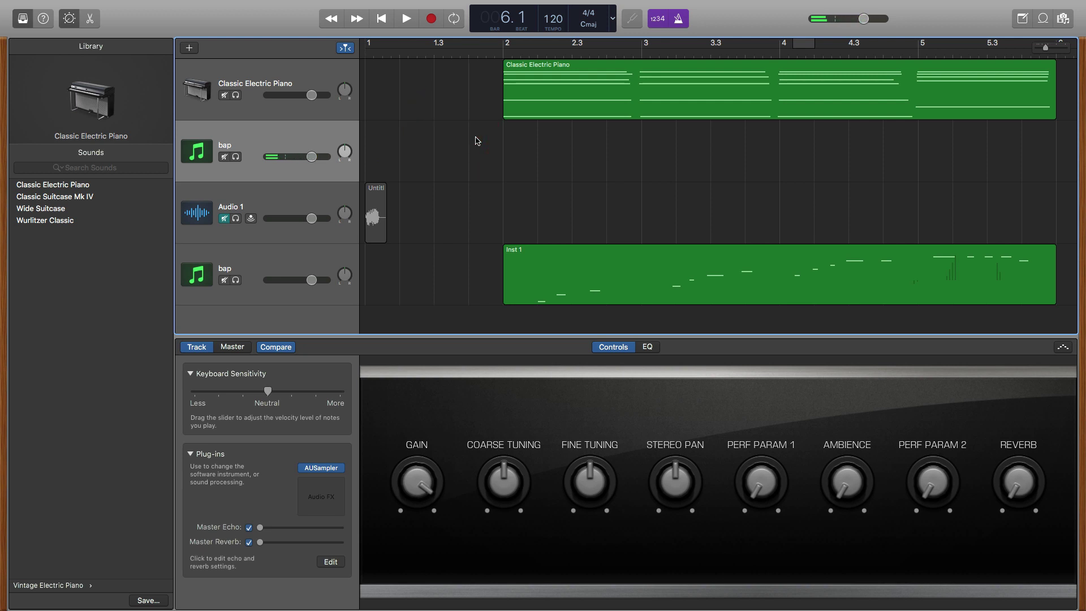
{"action": "key", "text": "d"}
{"action": "key", "text": "d"}
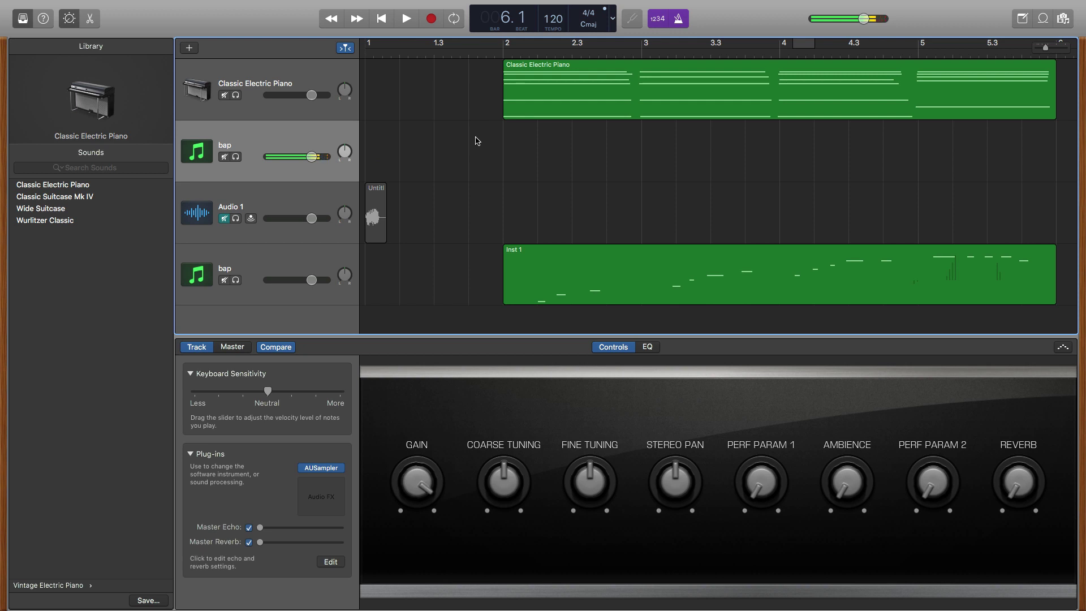
- Reopen the track's AUSampler editor and try a decay time of 0.56 seconds on Layer 1, returning it to 0
{"action": "left_click", "coordinate": [270, 136]}
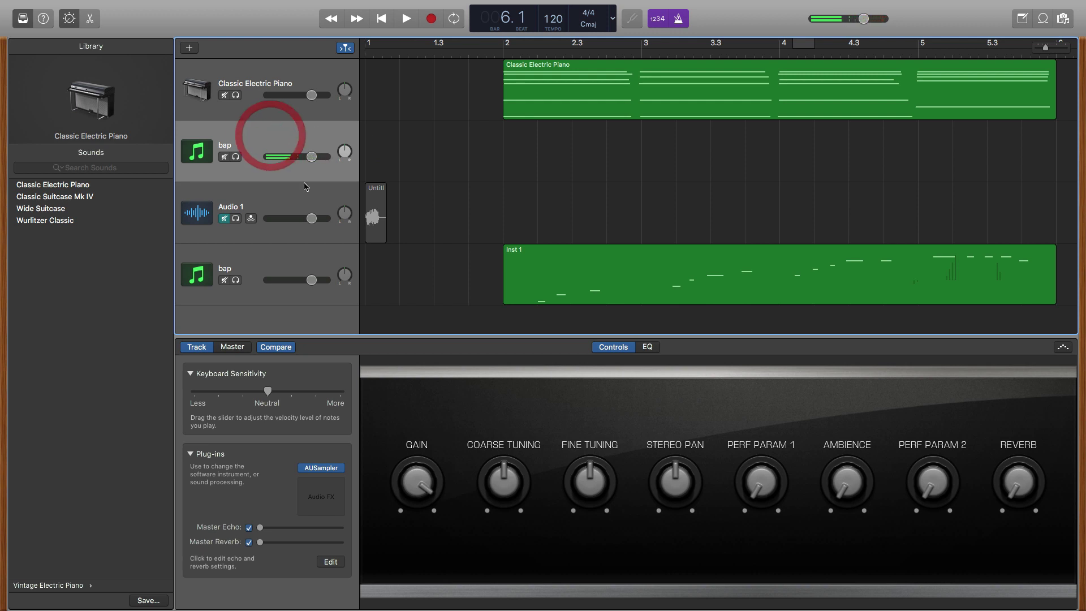
{"action": "left_click", "coordinate": [323, 469]}
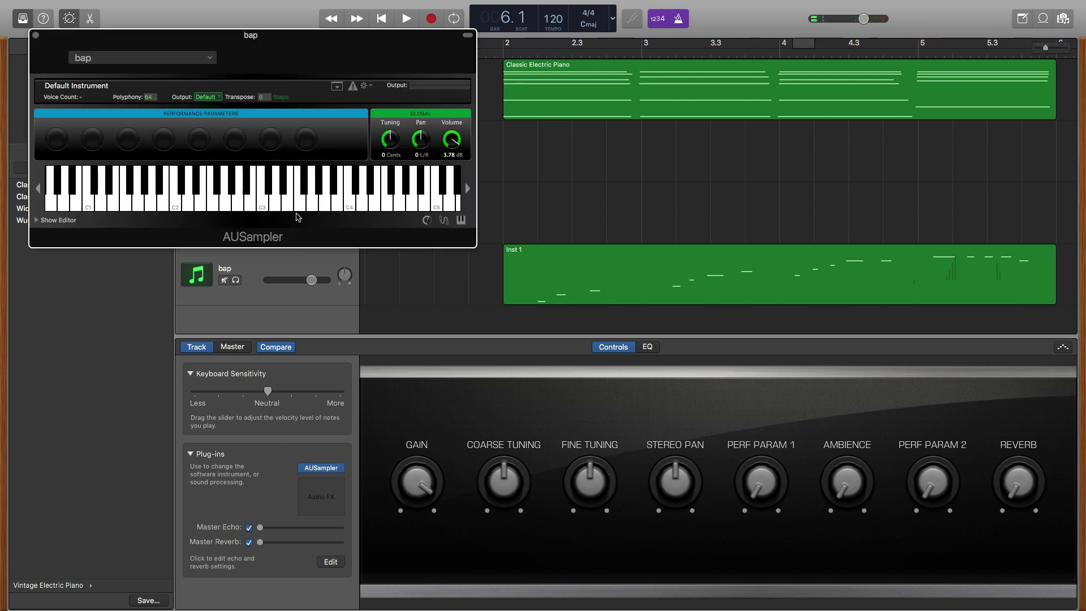
{"action": "left_click", "coordinate": [34, 222]}
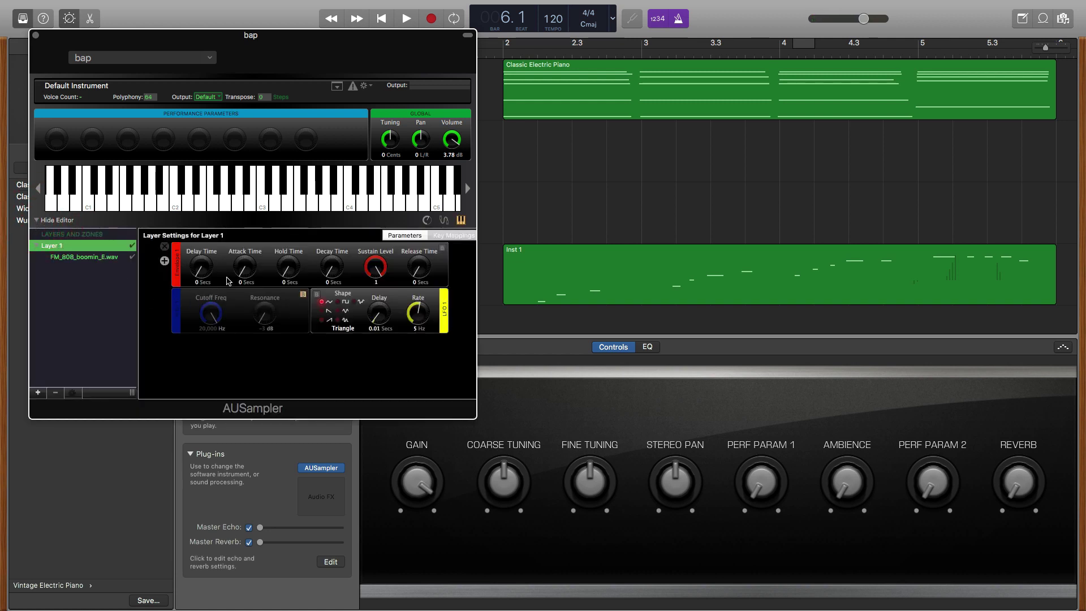
{"action": "left_click_drag", "start_coordinate": [332, 269], "coordinate": [332, 258]}
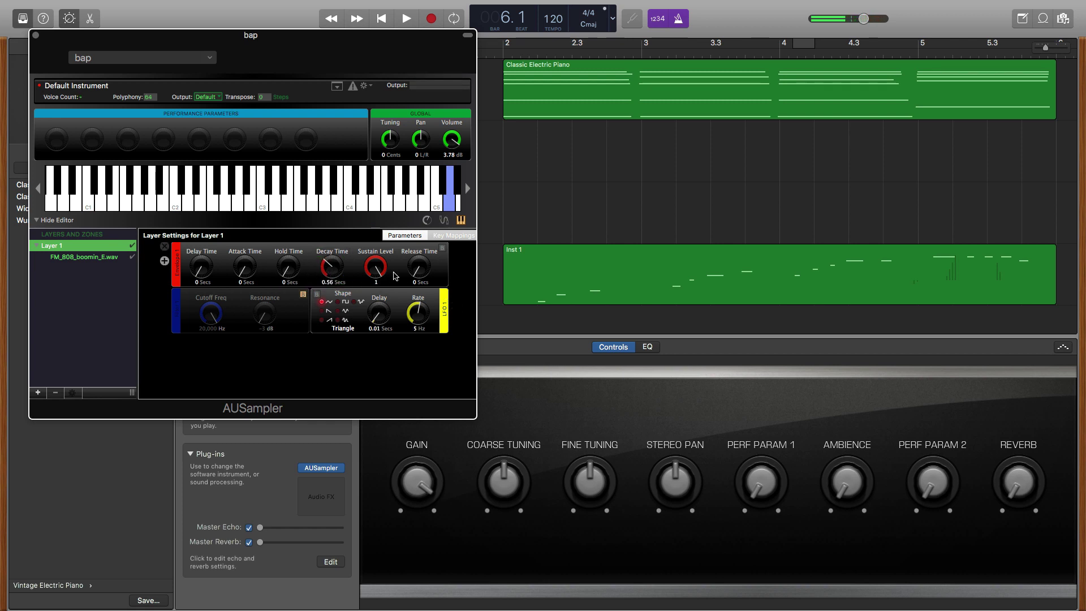
{"action": "left_click_drag", "start_coordinate": [333, 264], "coordinate": [332, 274]}
- Set Layer 1's release time to 3.444 seconds and play low and high notes to test how they ring out
{"action": "left_click_drag", "start_coordinate": [418, 267], "coordinate": [418, 255]}
{"action": "key", "text": "s"}
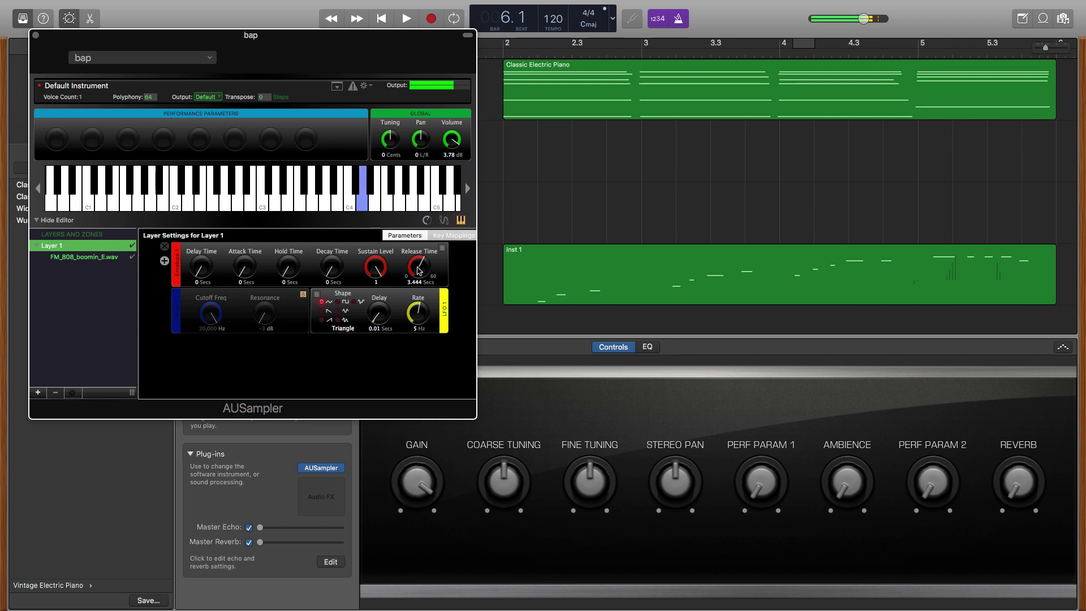
{"action": "key", "text": "l"}
{"action": "key", "text": "f"}
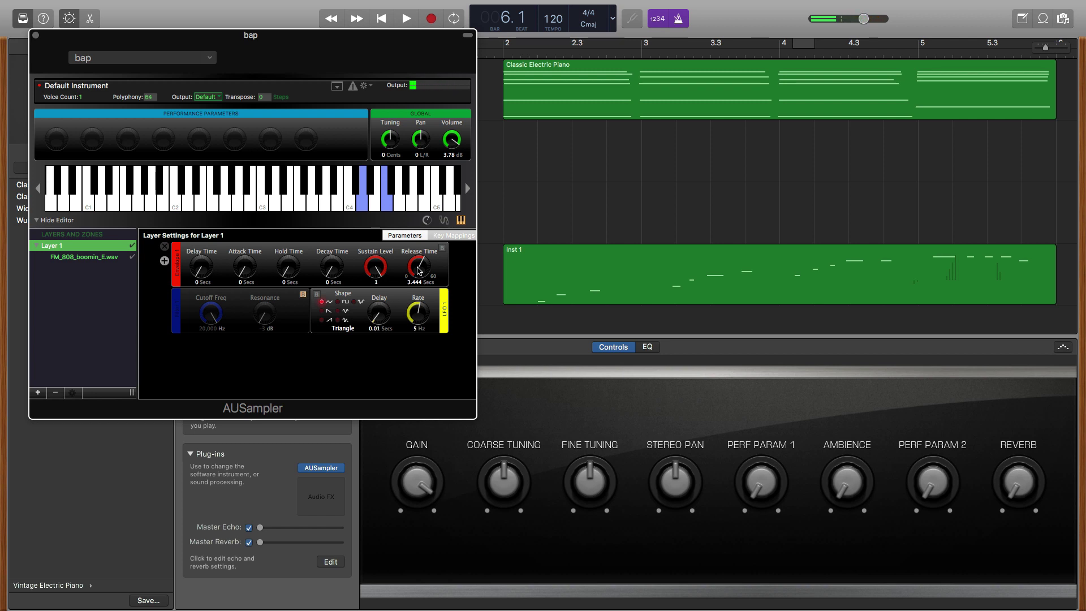
{"action": "key", "text": "l"}
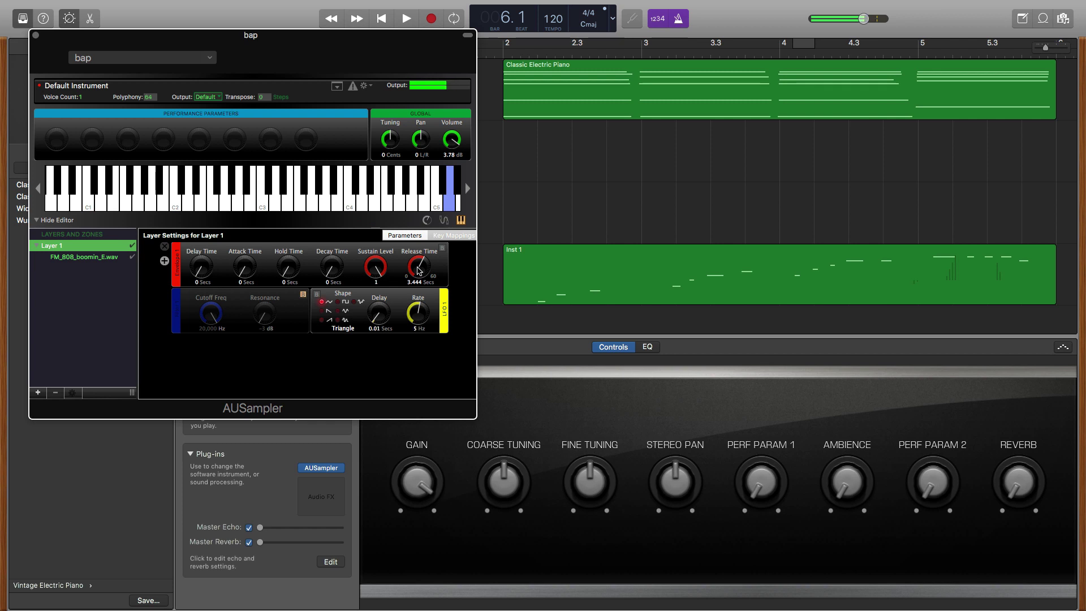
- Play test notes, try a Layer 1 release time of 0 seconds, and replay them to compare how the 808 ends
{"action": "key", "text": "h"}
{"action": "key", "text": "k"}
{"action": "key", "text": "s"}
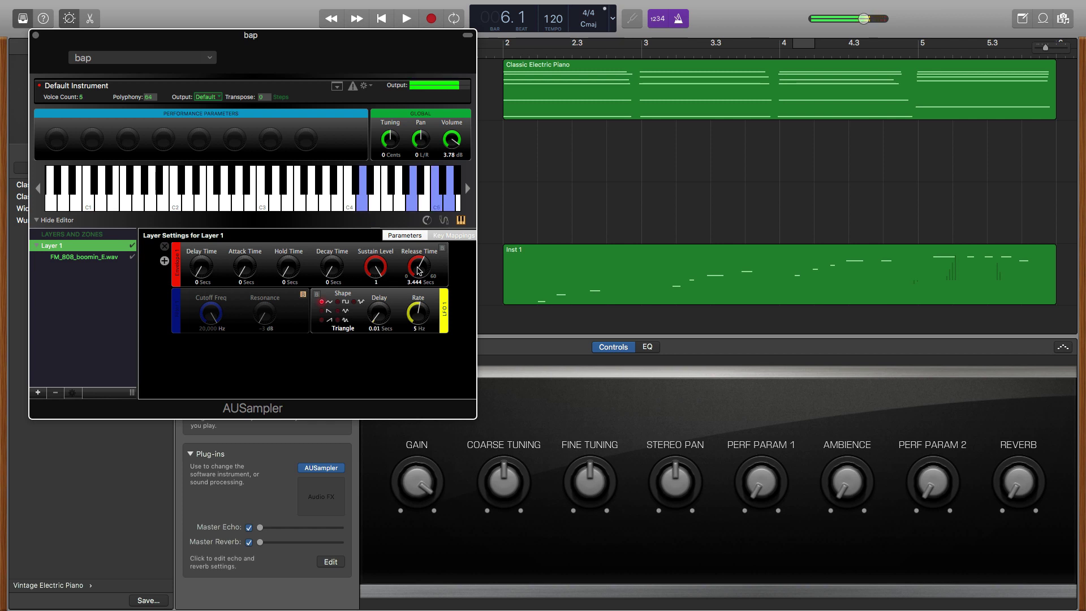
{"action": "left_click_drag", "start_coordinate": [417, 270], "coordinate": [420, 270]}
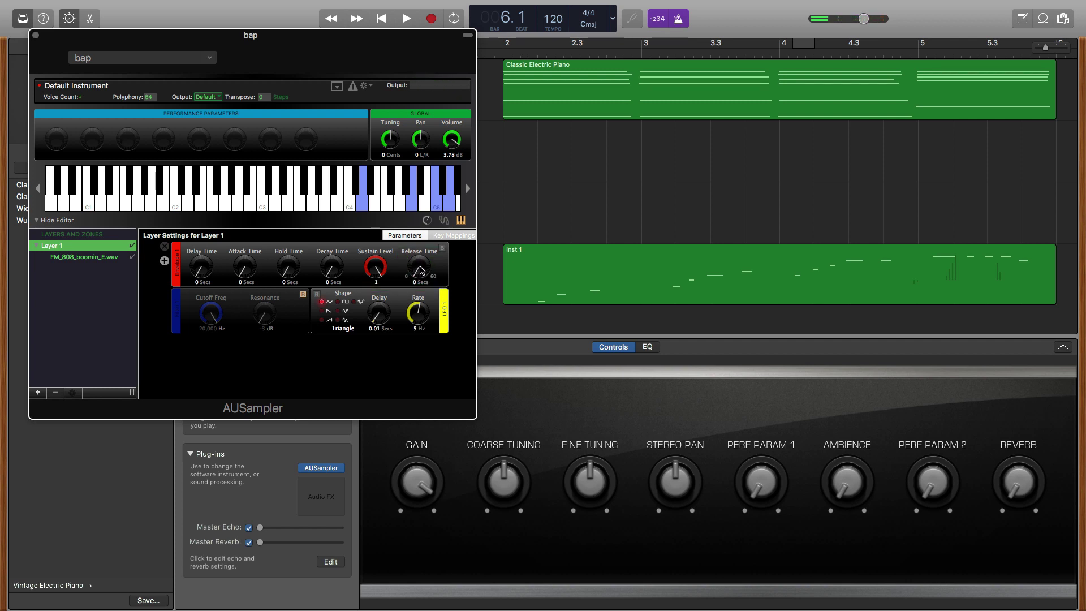
{"action": "key", "text": "h"}
{"action": "key", "text": "s"}
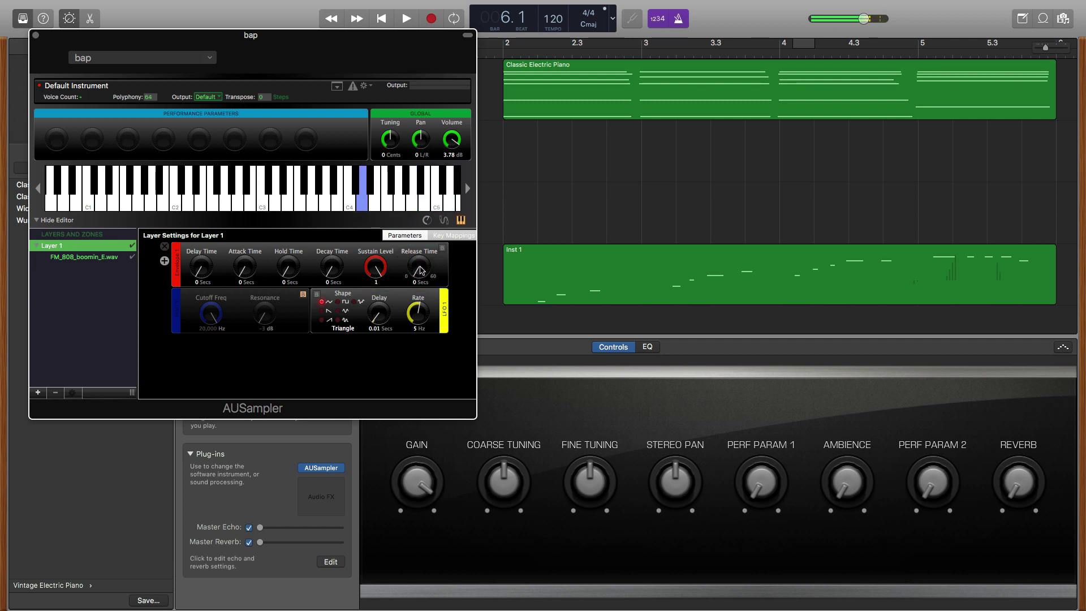
{"action": "key", "text": "h"}
{"action": "key", "text": "s"}
- Set Layer 1's release time to 3.567 seconds and close the AUSampler window
{"action": "mouse_move", "coordinate": [417, 269]}
{"action": "left_mouse_down"}
{"action": "mouse_move", "coordinate": [417, 253]}
{"action": "mouse_move", "coordinate": [417, 269]}
{"action": "left_mouse_up"}
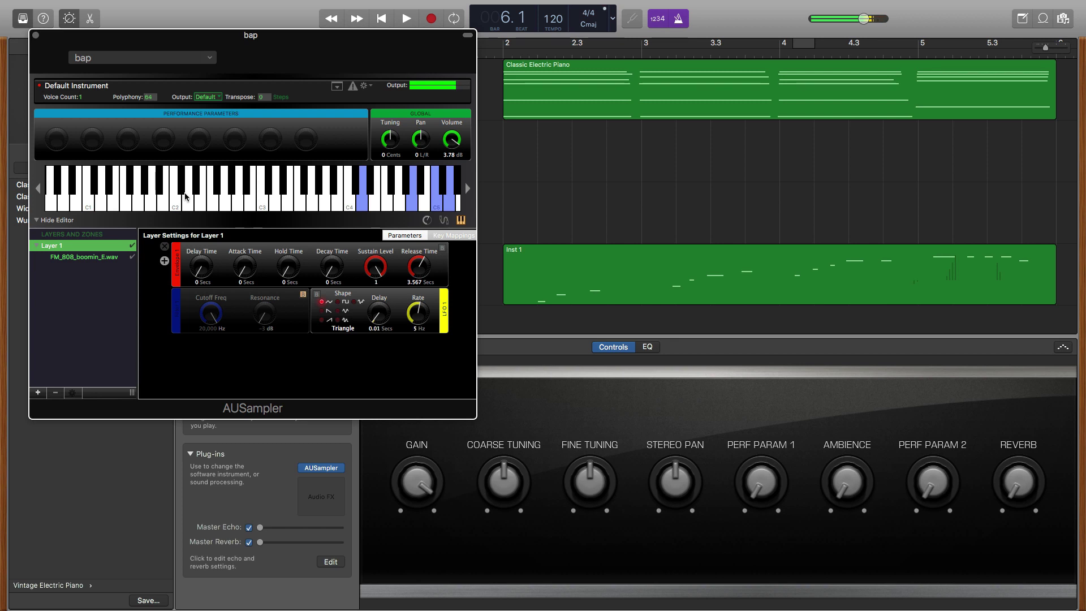
{"action": "left_click", "coordinate": [35, 35]}
{"action": "left_click", "coordinate": [452, 138]}
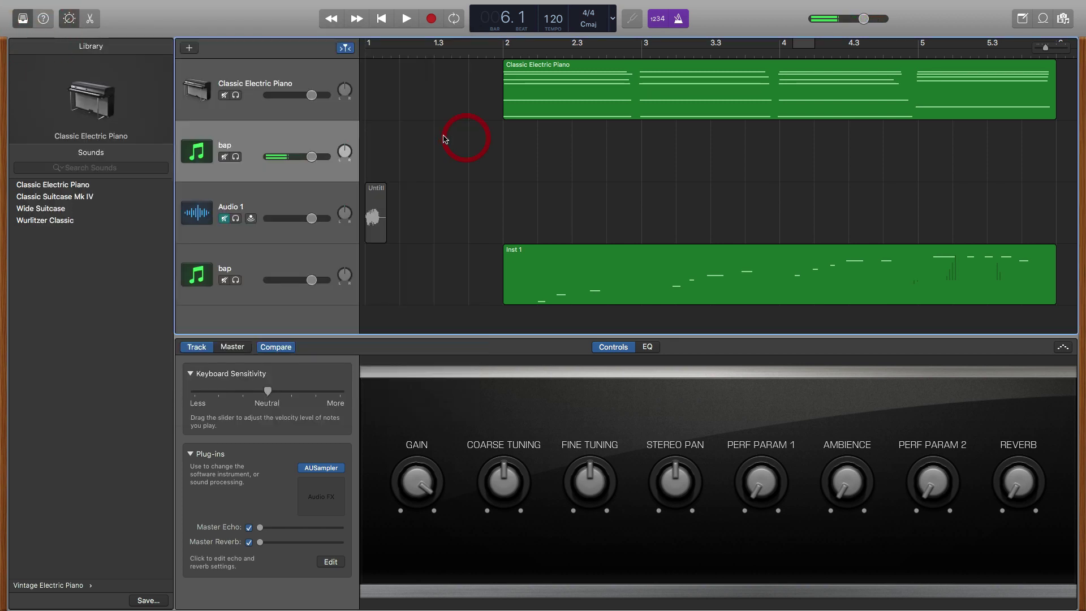
- Play the arrangement from the beginning to past the end of the regions to hear the 808 against it, and stop playback
{"action": "left_click", "coordinate": [405, 18]}
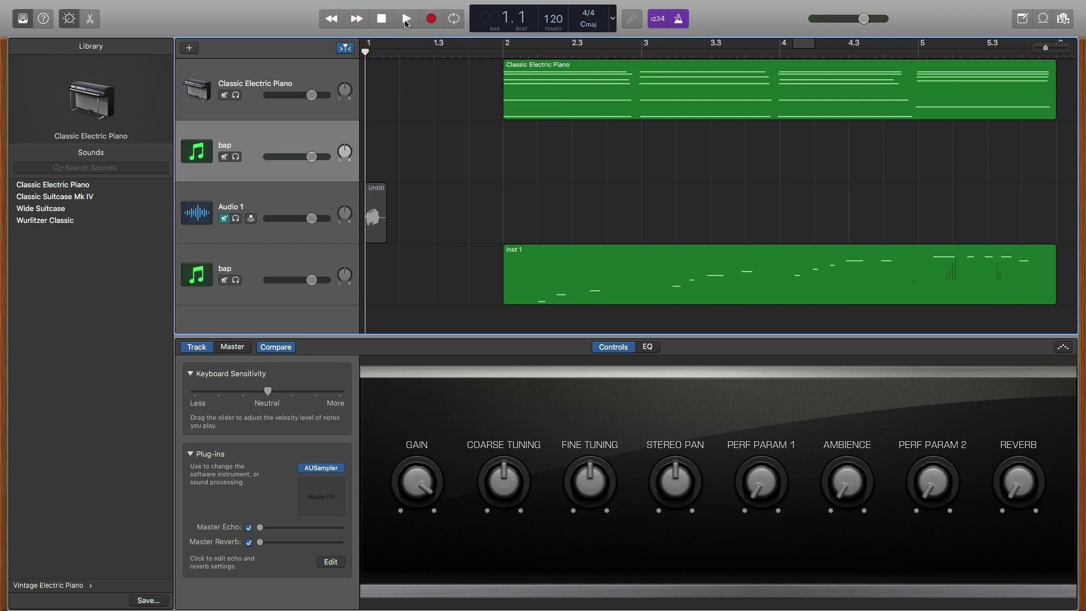
{"action": "left_click", "coordinate": [405, 20]}
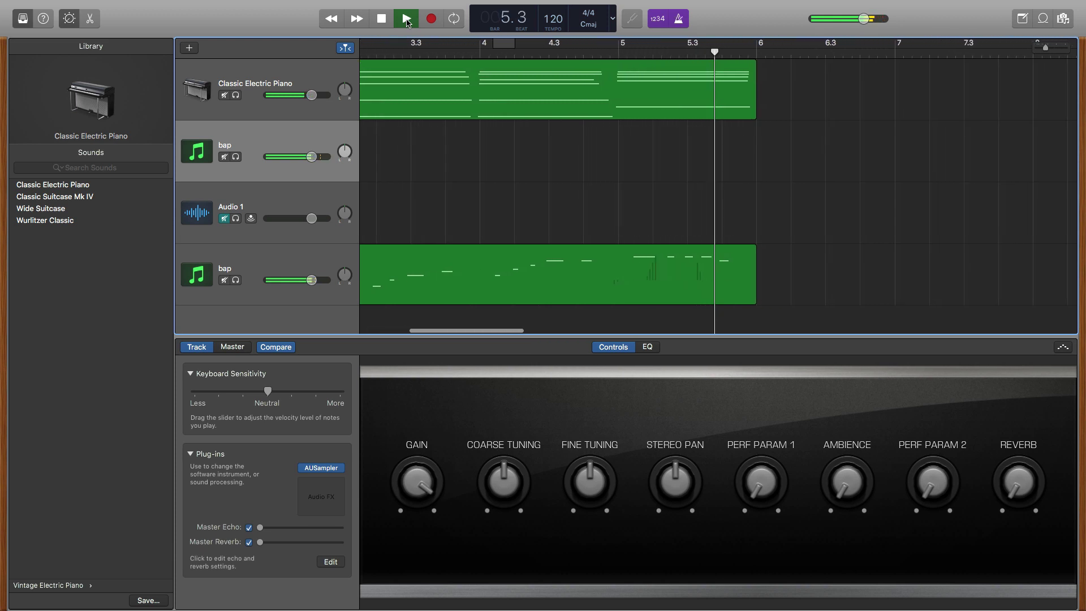
{"action": "left_click", "coordinate": [406, 19]}
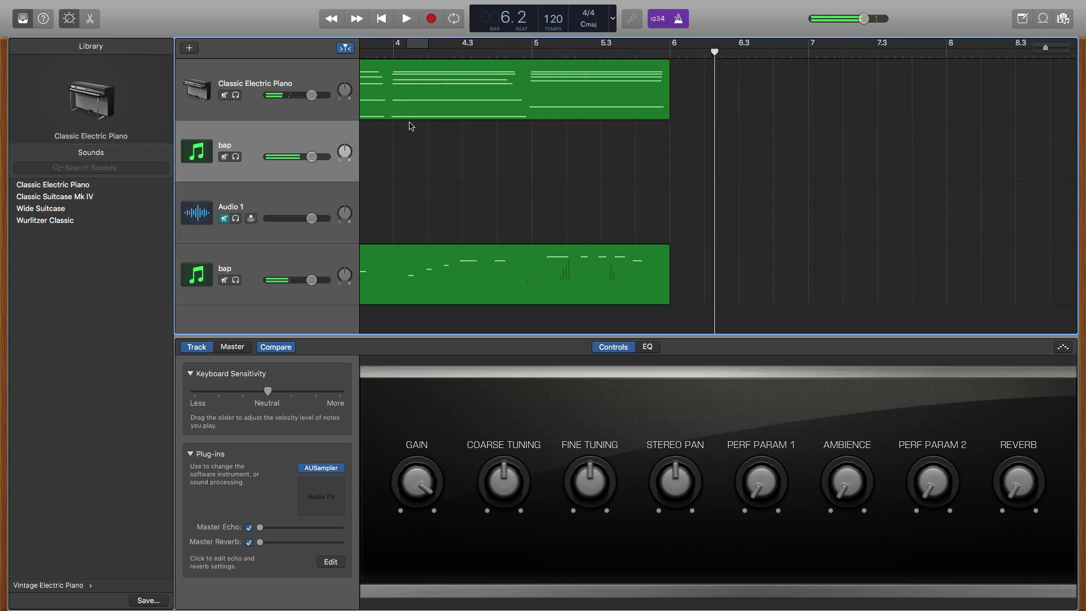
{"action": "scroll", "coordinate": [407, 136], "scroll_direction": "left", "scroll_amount": 10}
{"action": "left_click", "coordinate": [460, 126]}
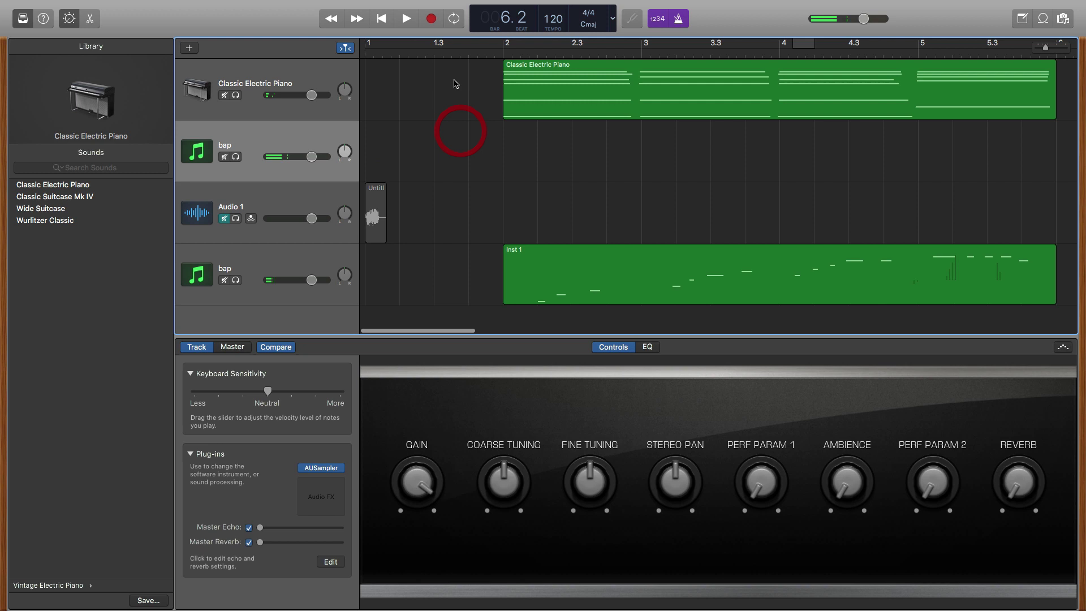
- Record an 808 bass part on the upper bap track from bar 2 to bar 6, starting the take about half a bar early
{"action": "left_click", "coordinate": [435, 52]}
{"action": "left_click", "coordinate": [431, 19]}
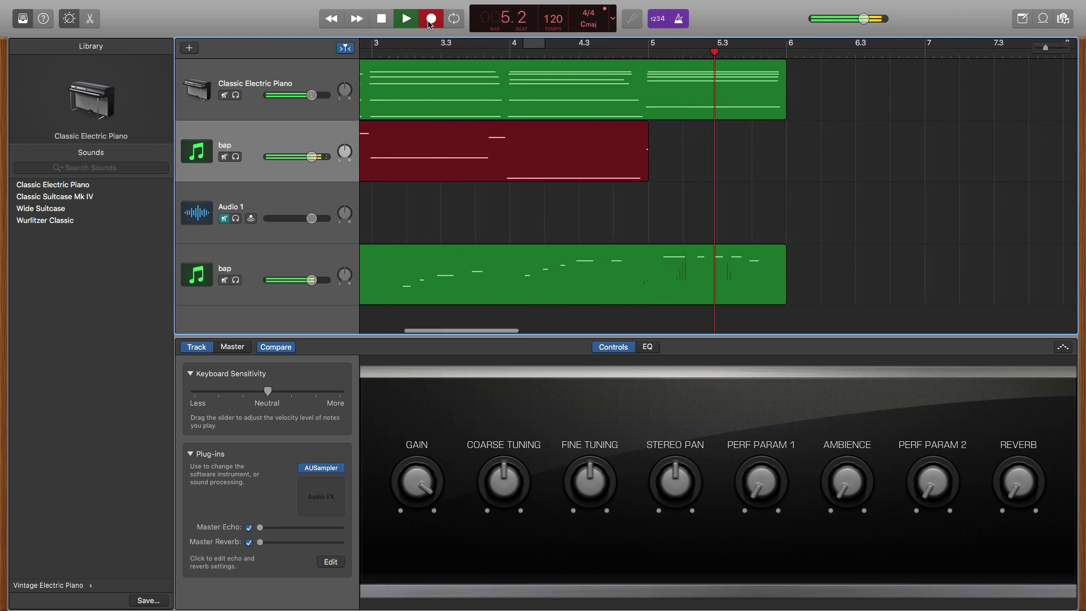
{"action": "key", "text": "space"}
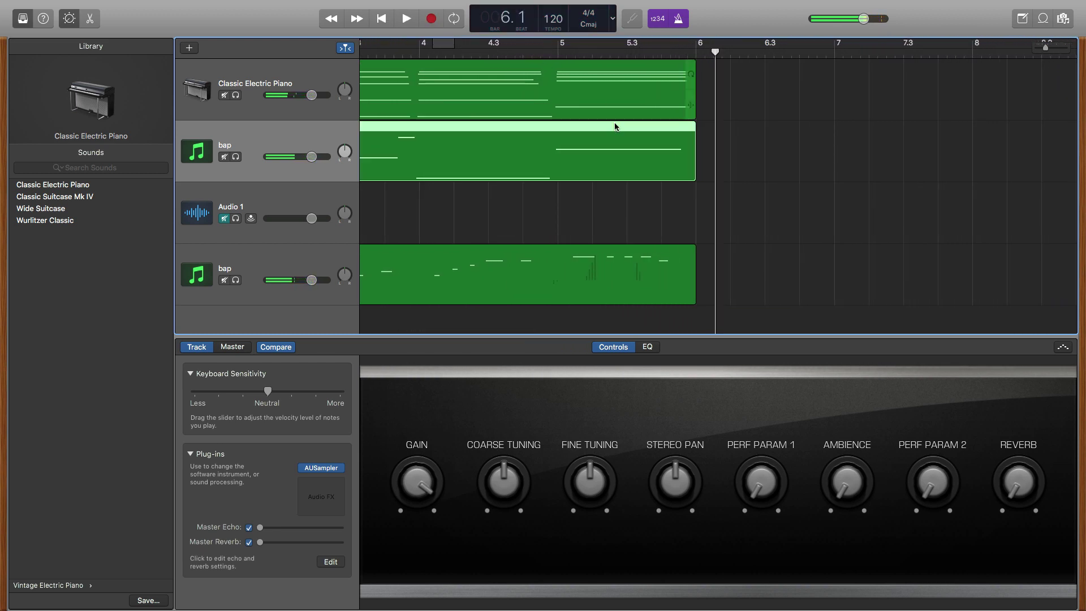
{"action": "scroll", "coordinate": [642, 178], "scroll_direction": "left", "scroll_amount": 5}
{"action": "scroll", "coordinate": [643, 179], "scroll_direction": "left", "scroll_amount": 5}
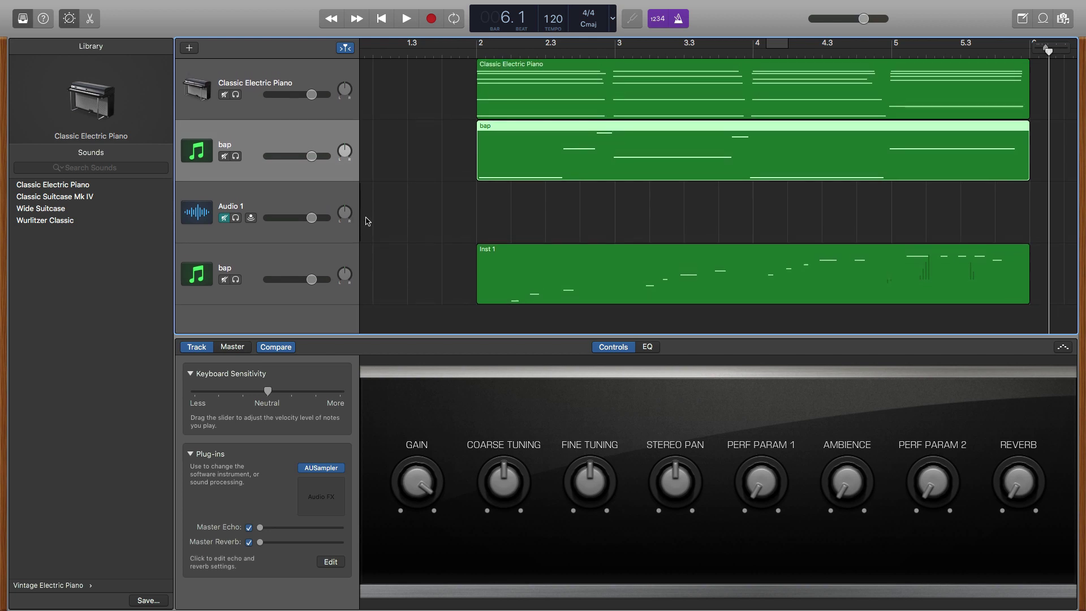
- Play back the arrangement from just before bar 2 and slightly lower the upper bap track's volume to balance the 808
{"action": "left_click_drag", "start_coordinate": [461, 241], "coordinate": [377, 196]}
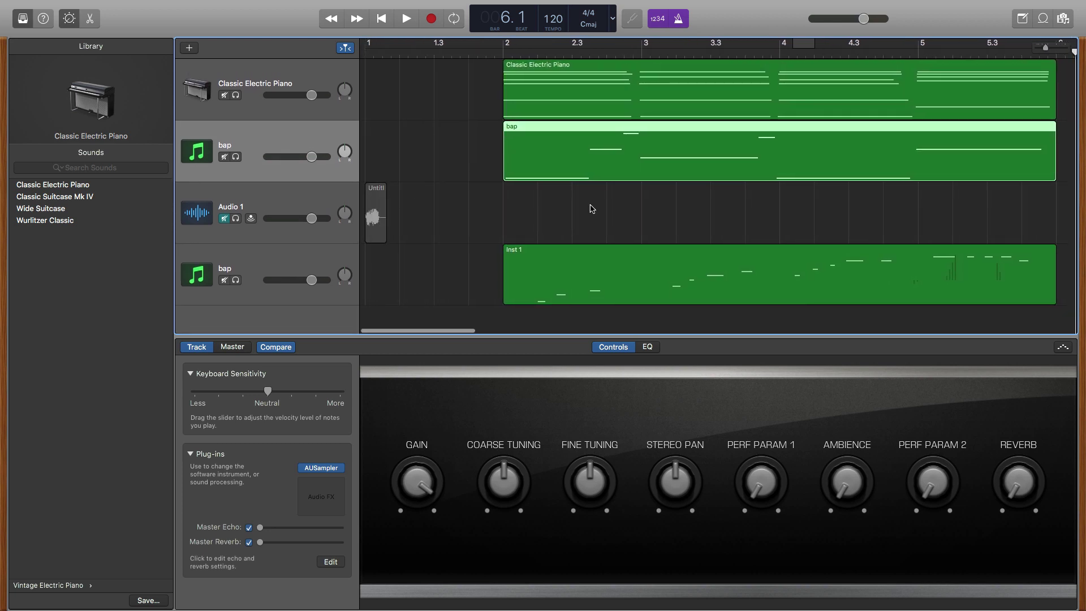
{"action": "left_click", "coordinate": [494, 52]}
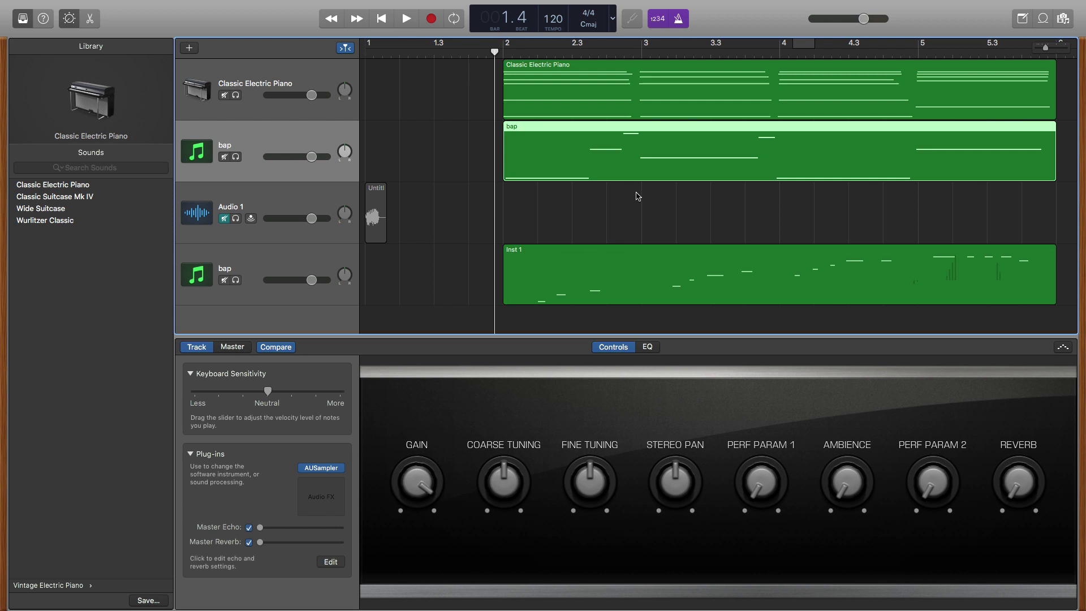
{"action": "key", "text": "space"}
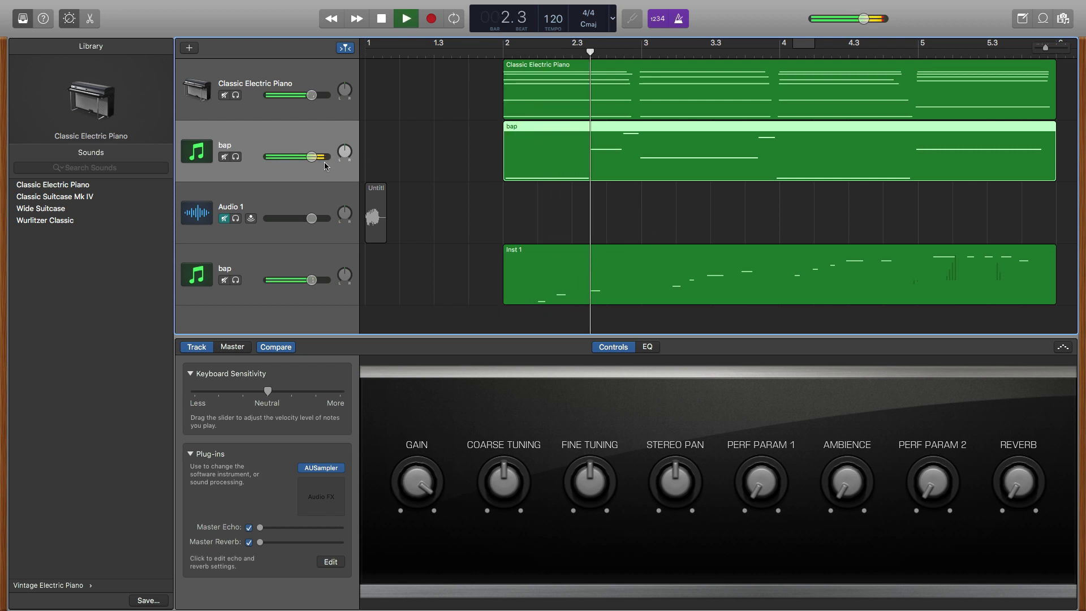
{"action": "left_click_drag", "start_coordinate": [303, 158], "coordinate": [294, 161]}
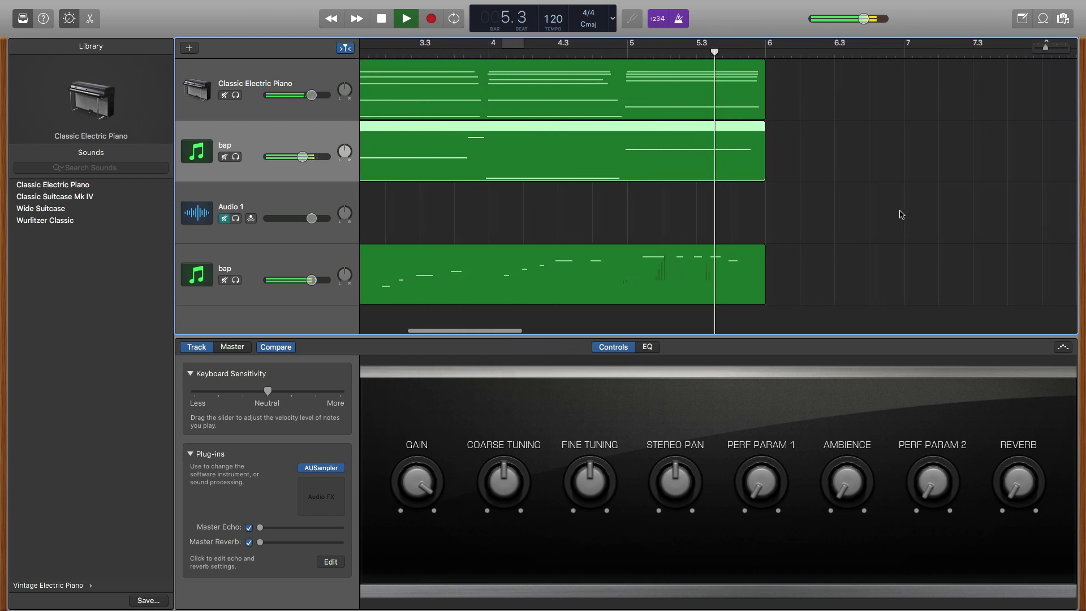
{"action": "key", "text": "space"}
{"action": "scroll", "coordinate": [775, 235], "scroll_direction": "left", "scroll_amount": 10}
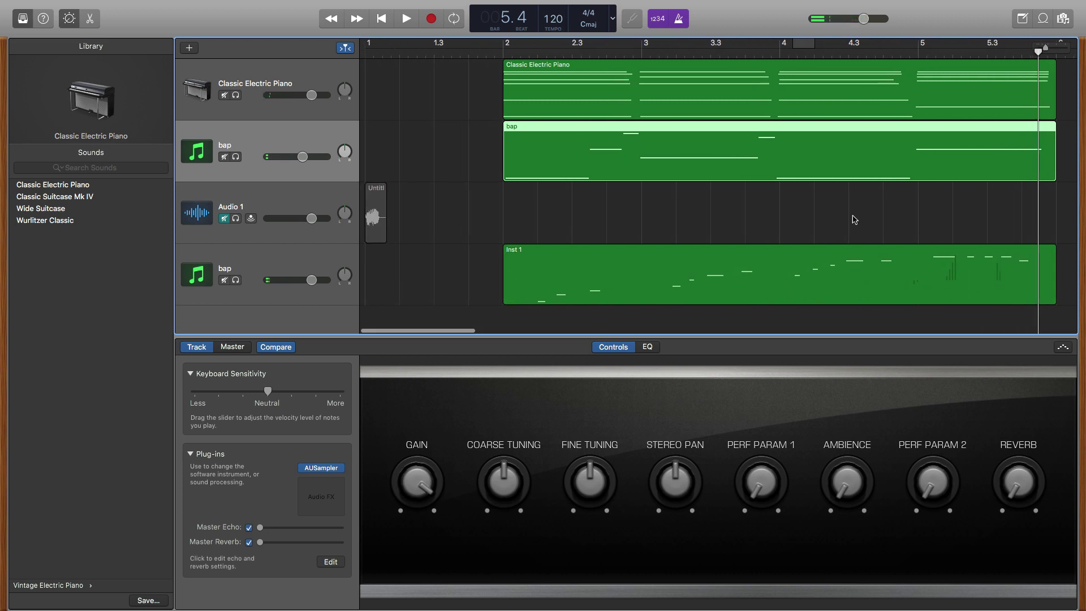
- Place the playhead shortly before bar 2 and zoom the timeline out to show about ten bars
{"action": "scroll", "coordinate": [849, 222], "scroll_direction": "right", "scroll_amount": 4}
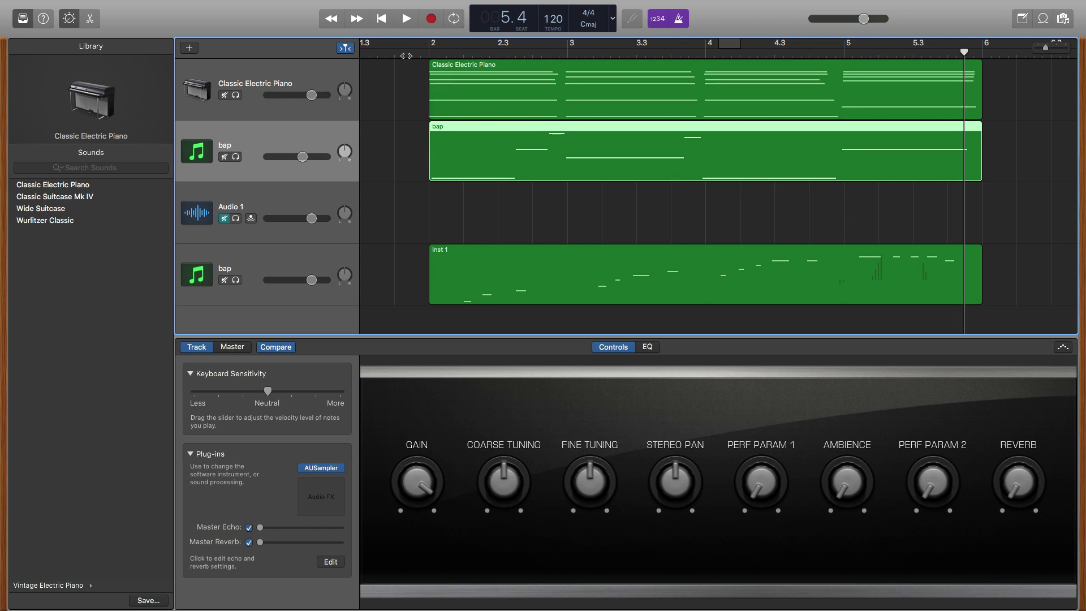
{"action": "left_click", "coordinate": [417, 58]}
{"action": "scroll", "coordinate": [424, 56], "scroll_direction": "left", "scroll_amount": 2}
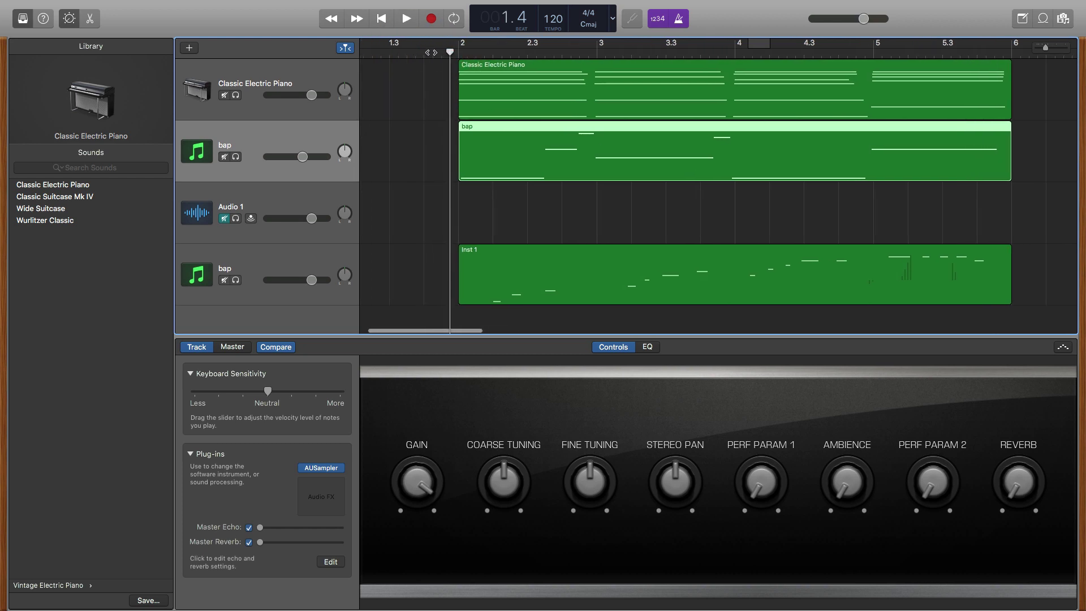
{"action": "left_click", "coordinate": [428, 54]}
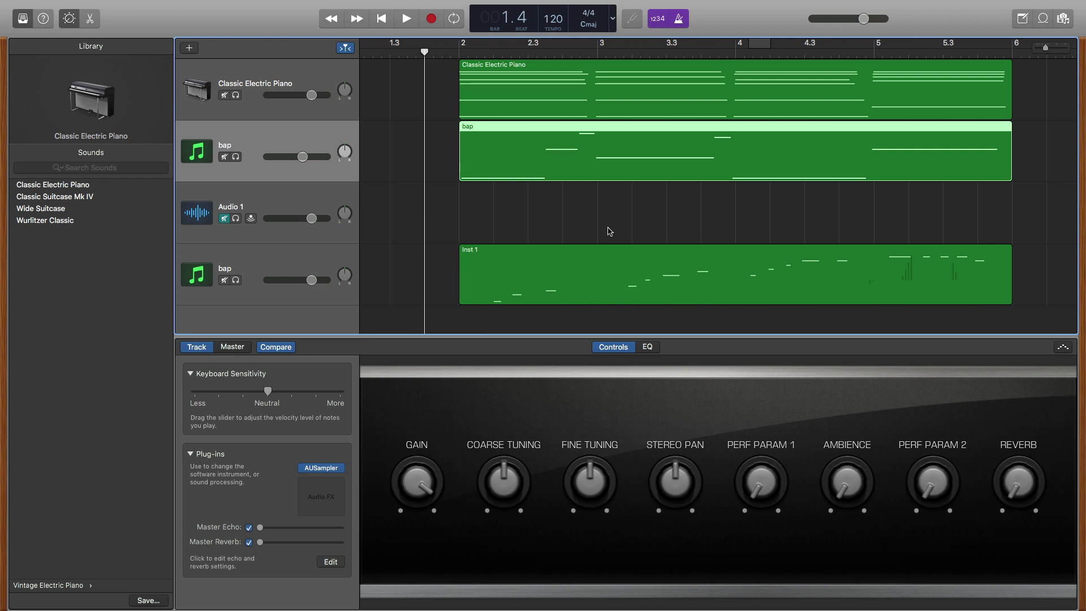
{"action": "scroll", "coordinate": [614, 227], "scroll_direction": "left", "scroll_amount": 2}
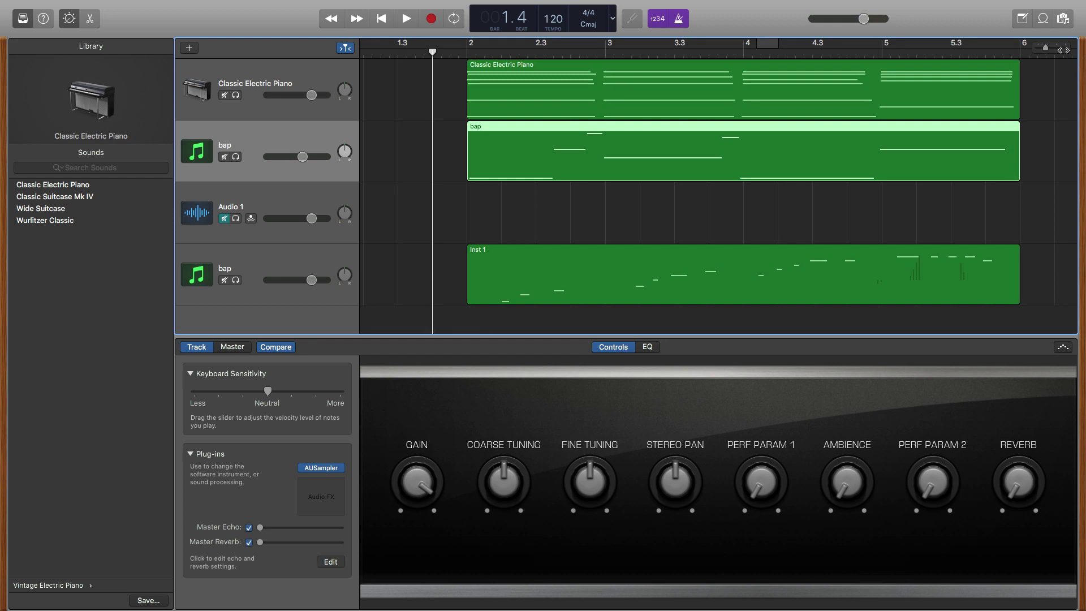
{"action": "left_click_drag", "start_coordinate": [1044, 50], "coordinate": [1042, 48]}
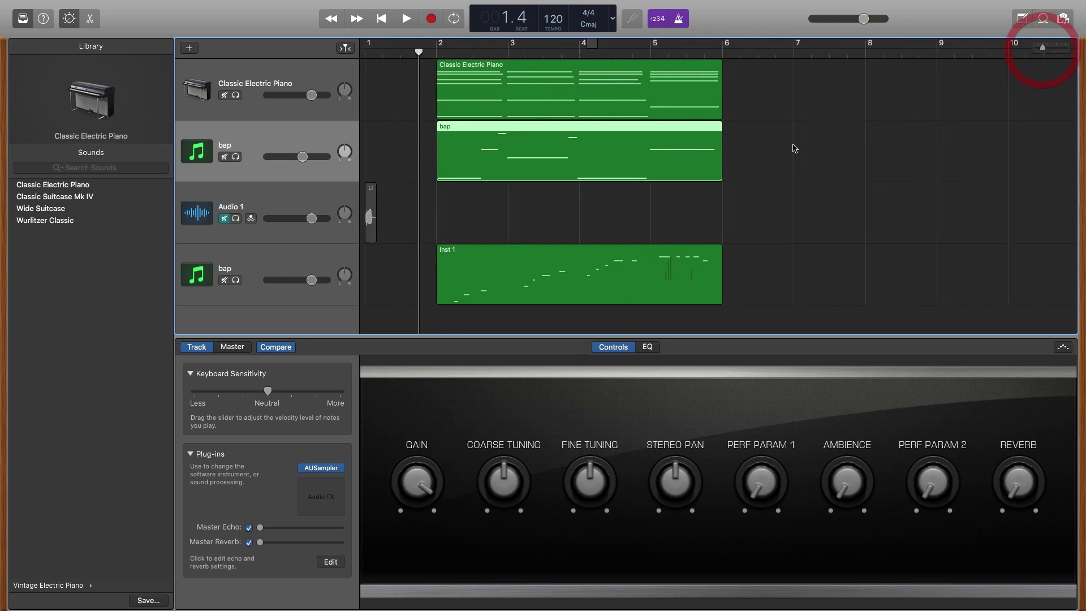
{"action": "scroll", "coordinate": [795, 147], "scroll_direction": "right", "scroll_amount": 1}
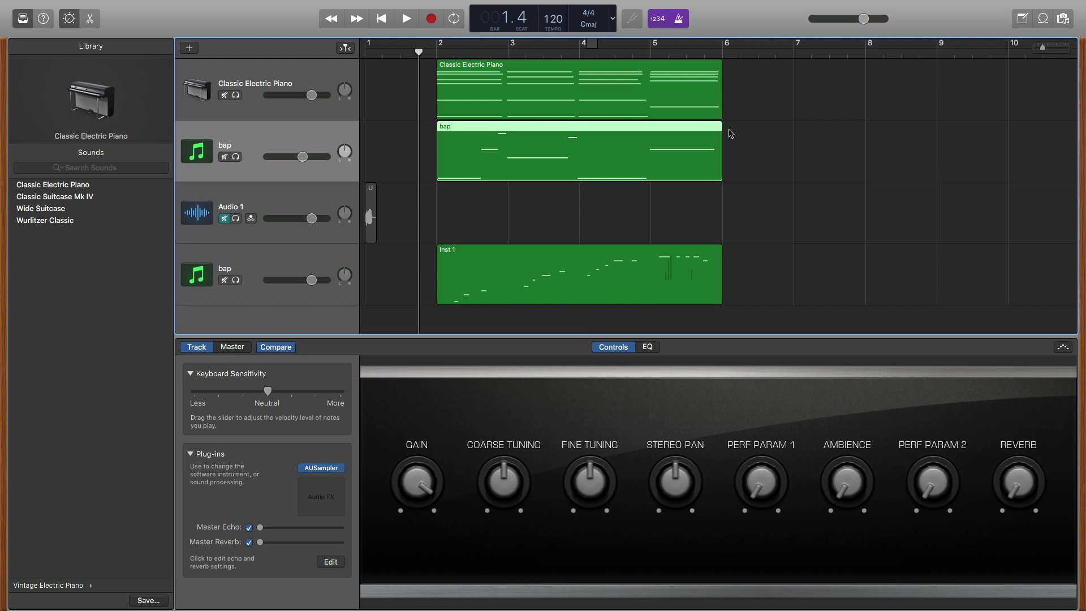
- View the upper bap track's AUSampler instrument and close its window again
{"action": "left_click", "coordinate": [331, 469]}
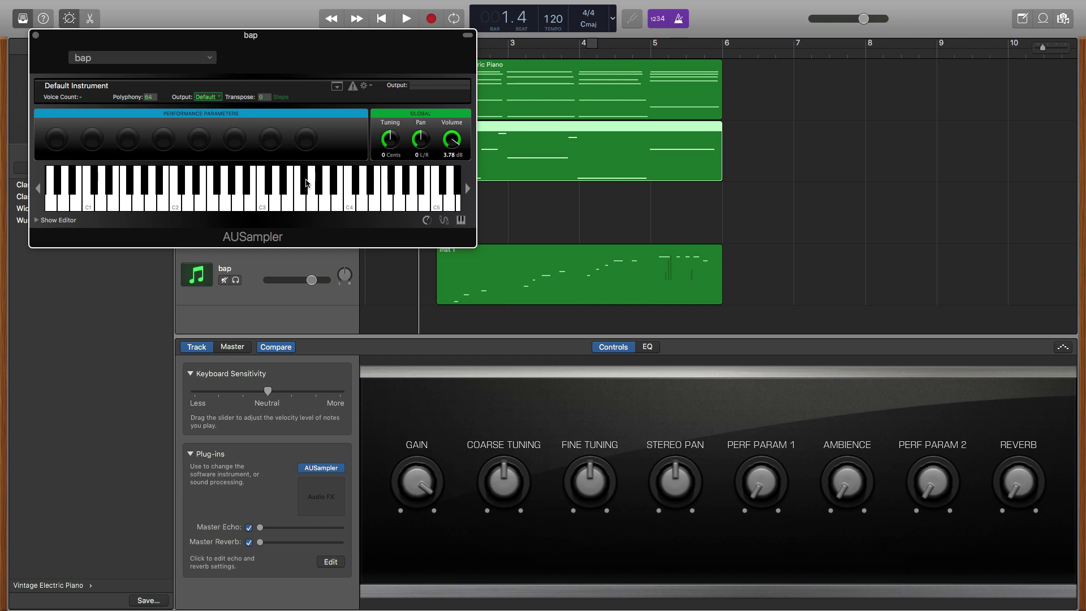
{"action": "left_click", "coordinate": [37, 36]}
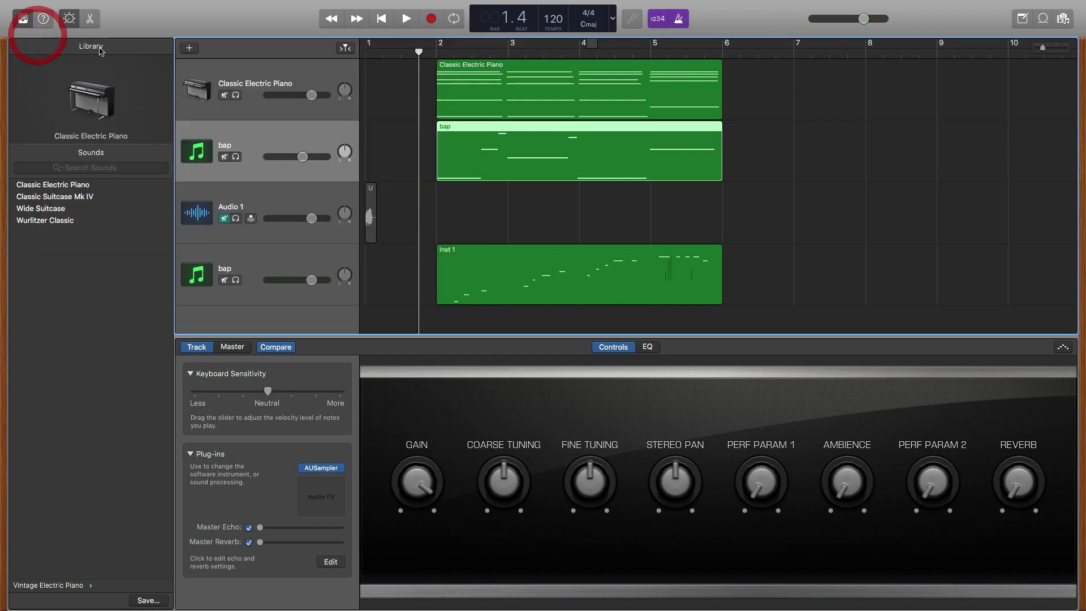